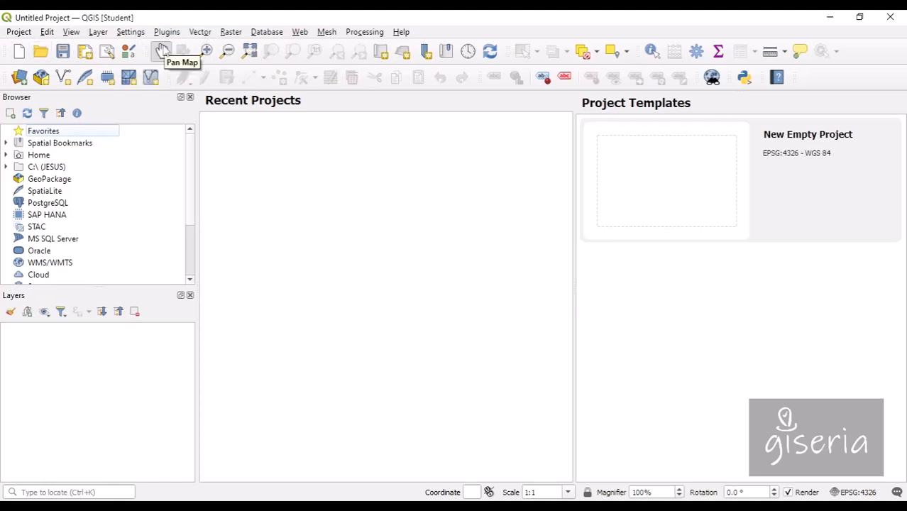
Examine the available commands for projects, editing, viewing, layers, plugins, vector data and raster data
{"action": "left_click", "coordinate": [161, 49]}
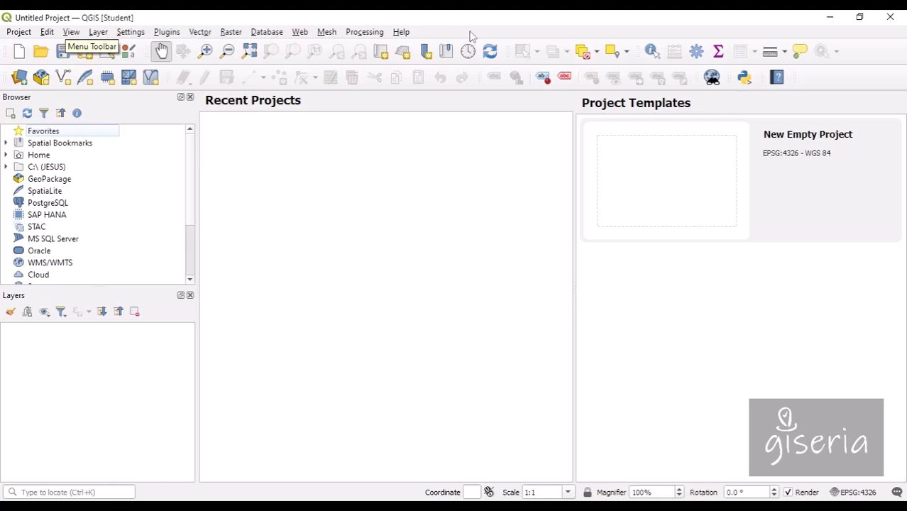
{"action": "left_click", "coordinate": [12, 34]}
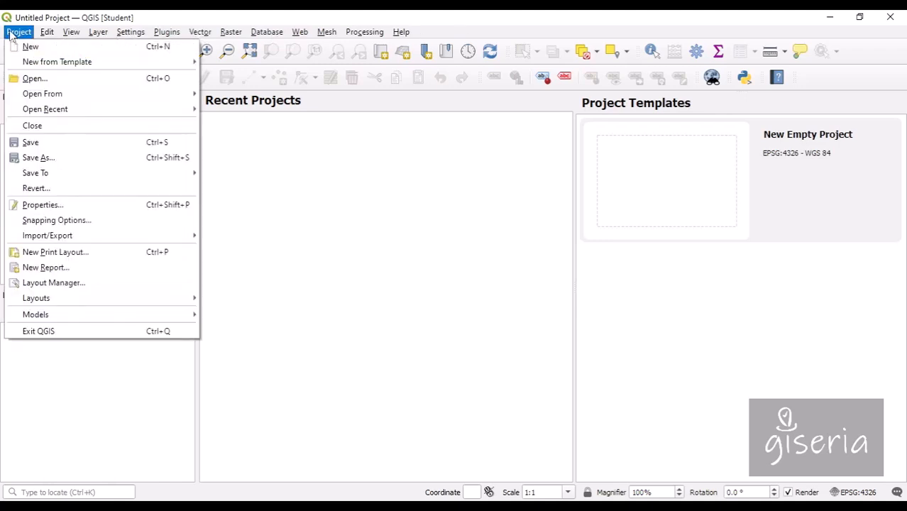
{"action": "mouse_move", "coordinate": [47, 35]}
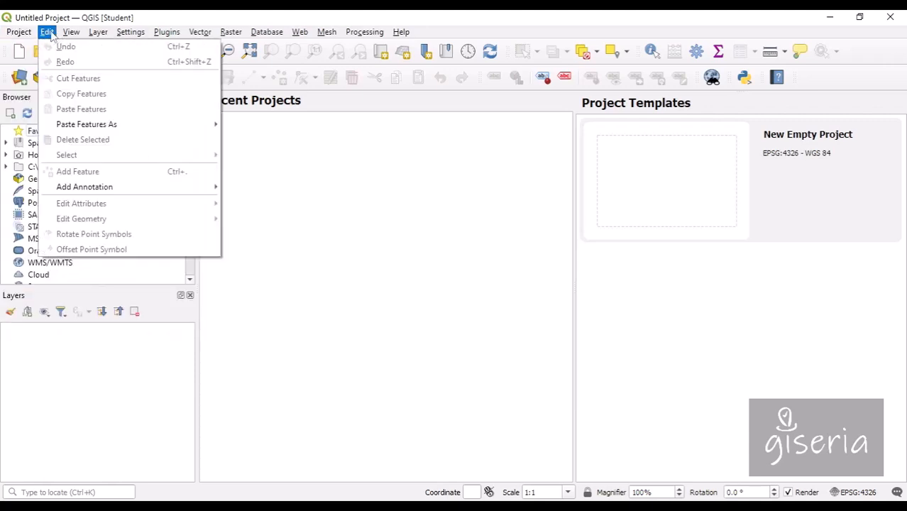
{"action": "left_click", "coordinate": [71, 34]}
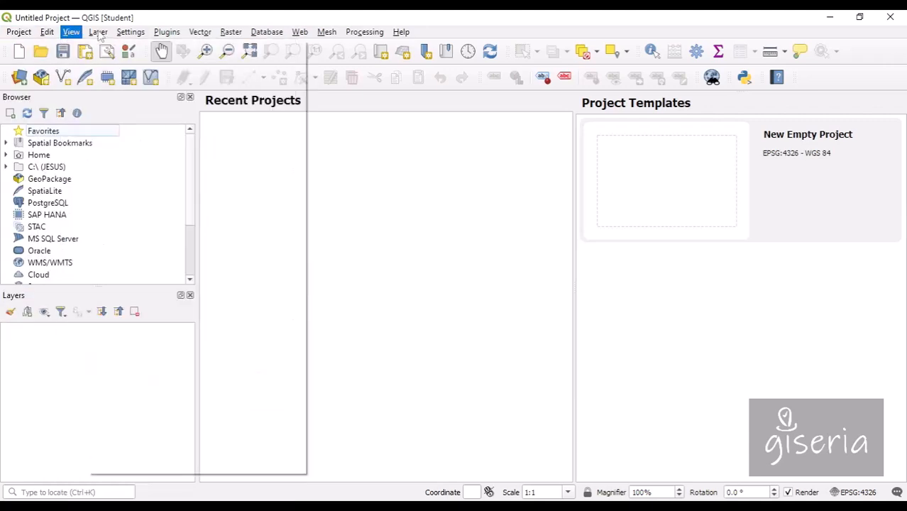
{"action": "left_click", "coordinate": [16, 33]}
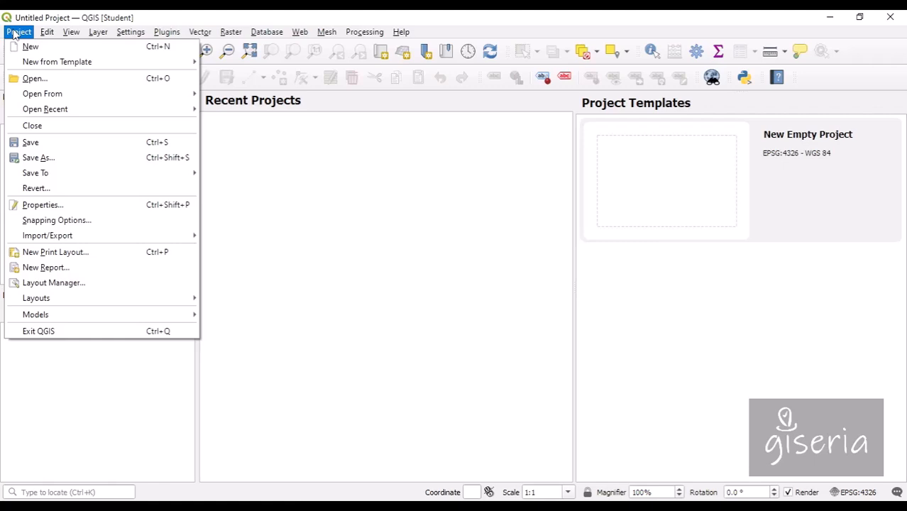
{"action": "mouse_move", "coordinate": [42, 34]}
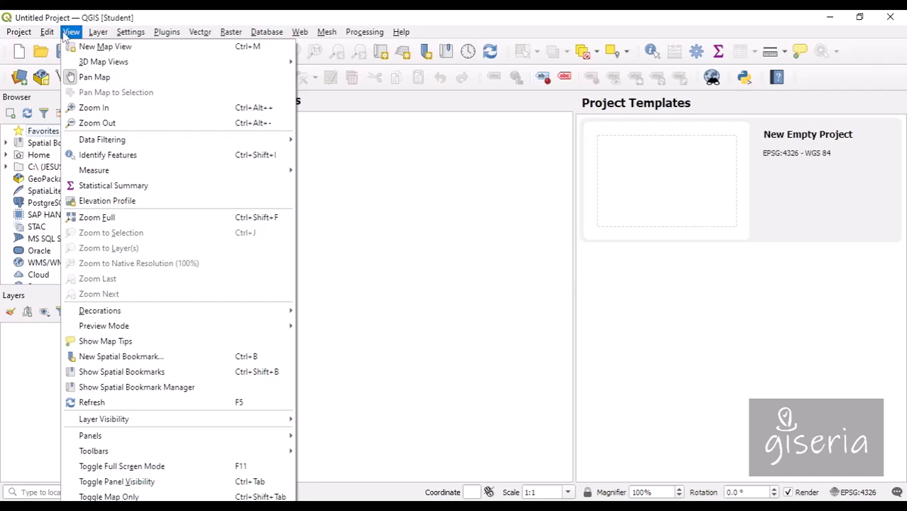
{"action": "mouse_move", "coordinate": [402, 33]}
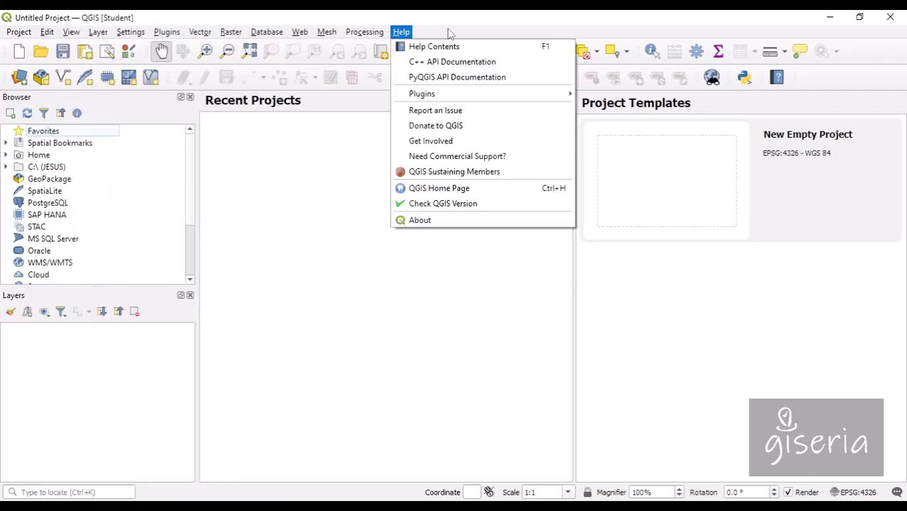
{"action": "mouse_move", "coordinate": [98, 33]}
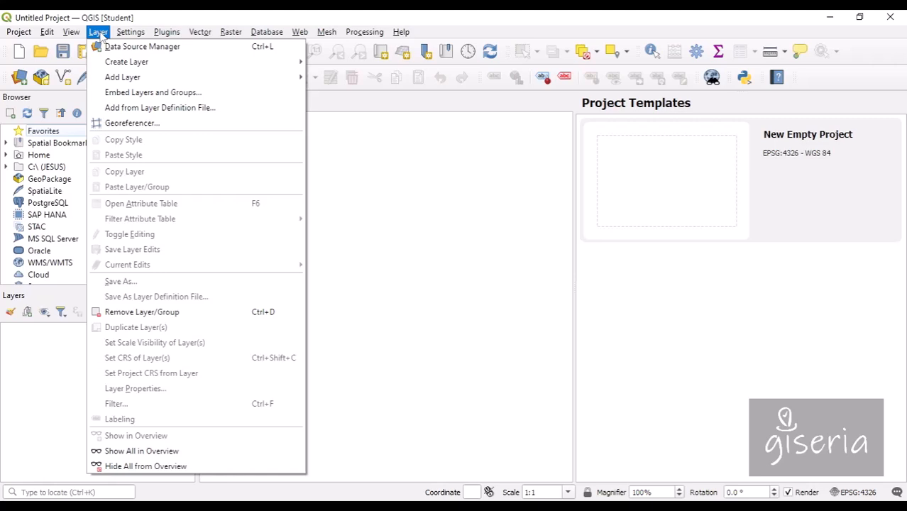
{"action": "mouse_move", "coordinate": [140, 35]}
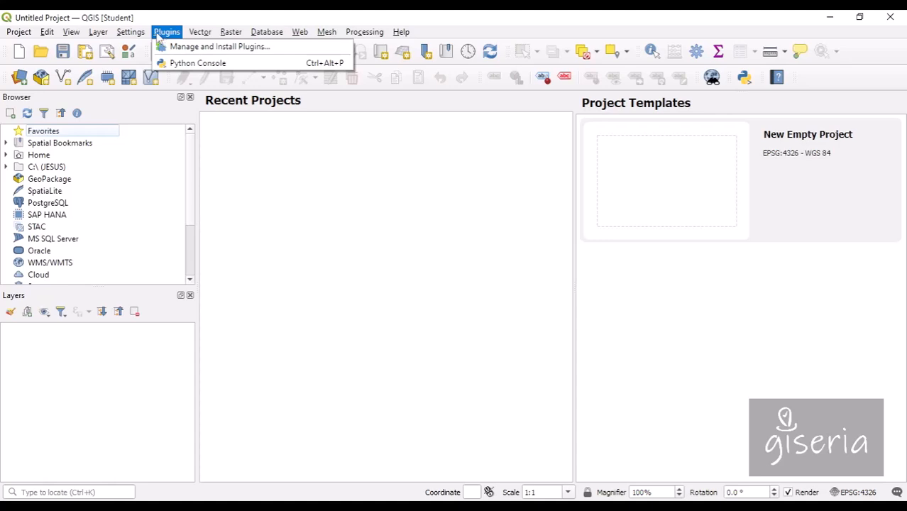
{"action": "mouse_move", "coordinate": [197, 34]}
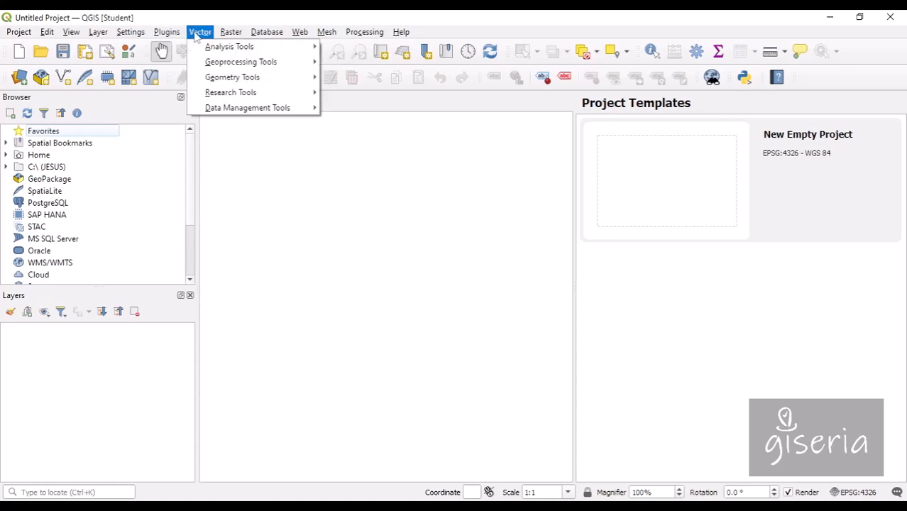
{"action": "mouse_move", "coordinate": [231, 65]}
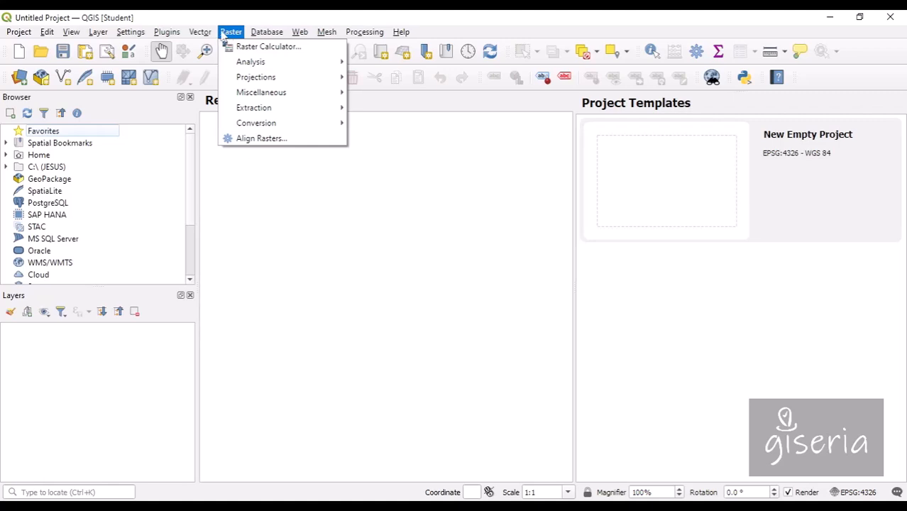
Open the DB Manager to view its database providers and close it again
{"action": "mouse_move", "coordinate": [267, 34]}
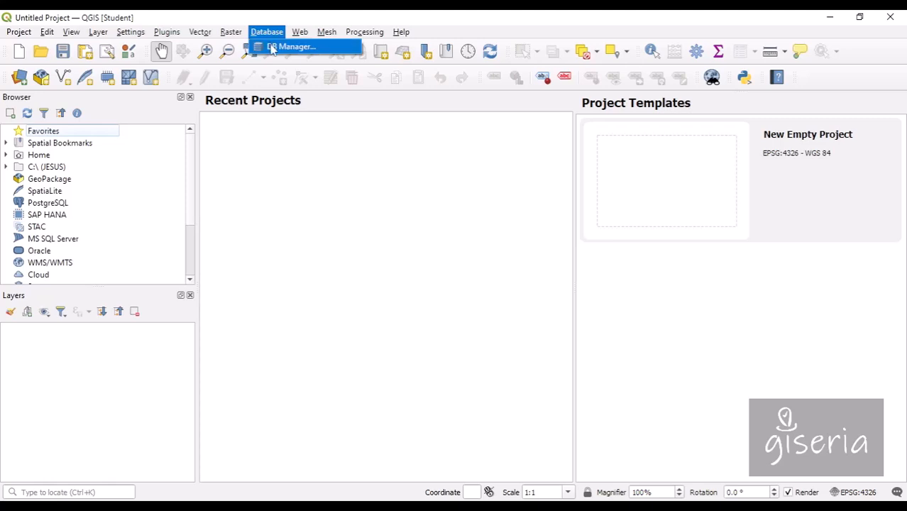
{"action": "left_click", "coordinate": [270, 48]}
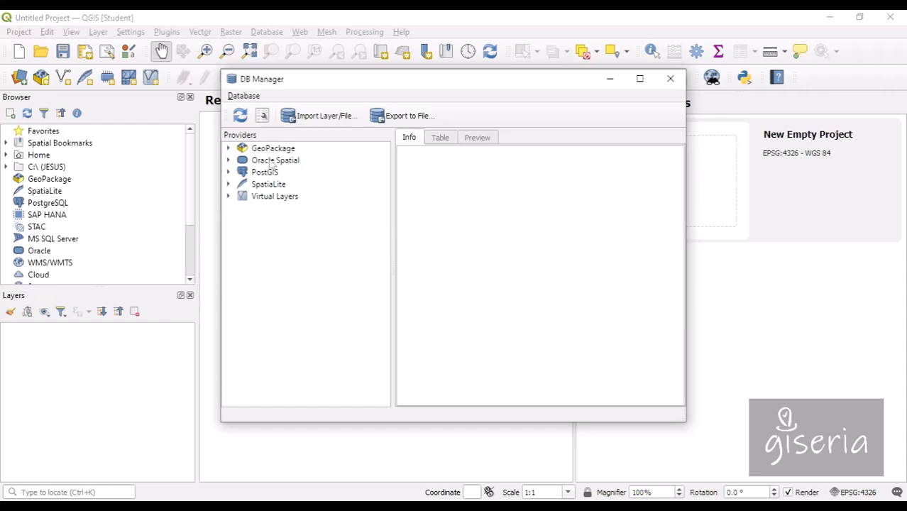
{"action": "left_click", "coordinate": [673, 83]}
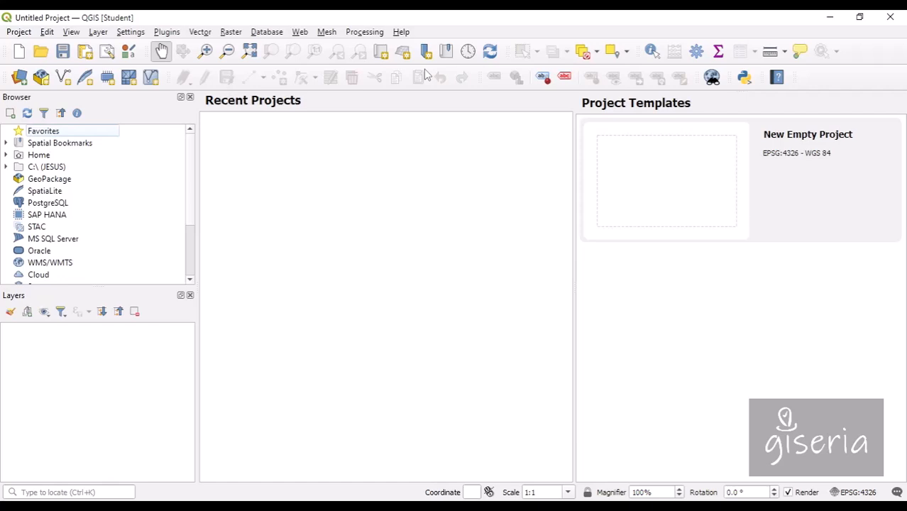
Examine the web, mesh, processing and help commands, and the list of available panels and toolbars
{"action": "left_click", "coordinate": [305, 34]}
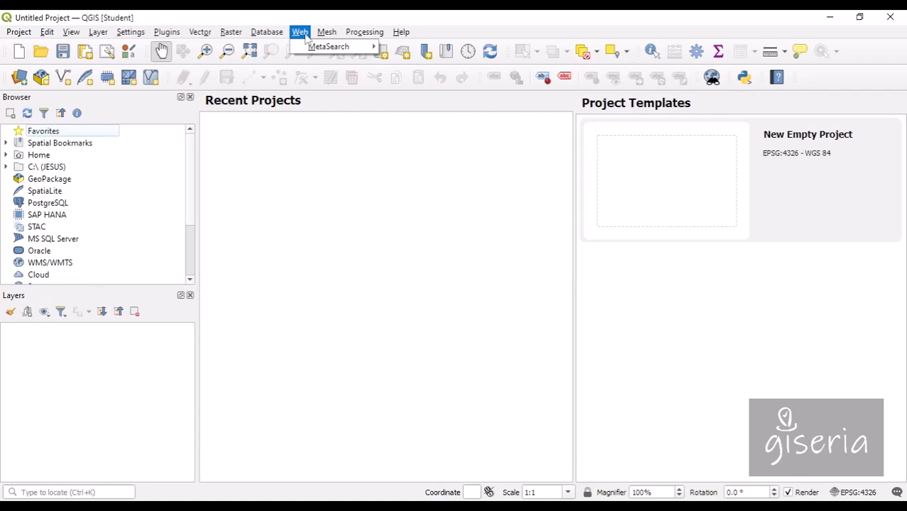
{"action": "mouse_move", "coordinate": [327, 38]}
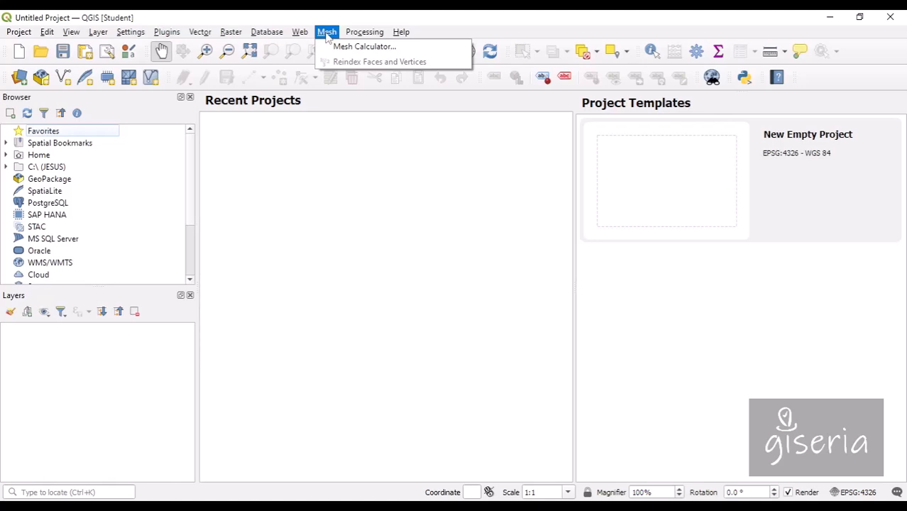
{"action": "mouse_move", "coordinate": [357, 37]}
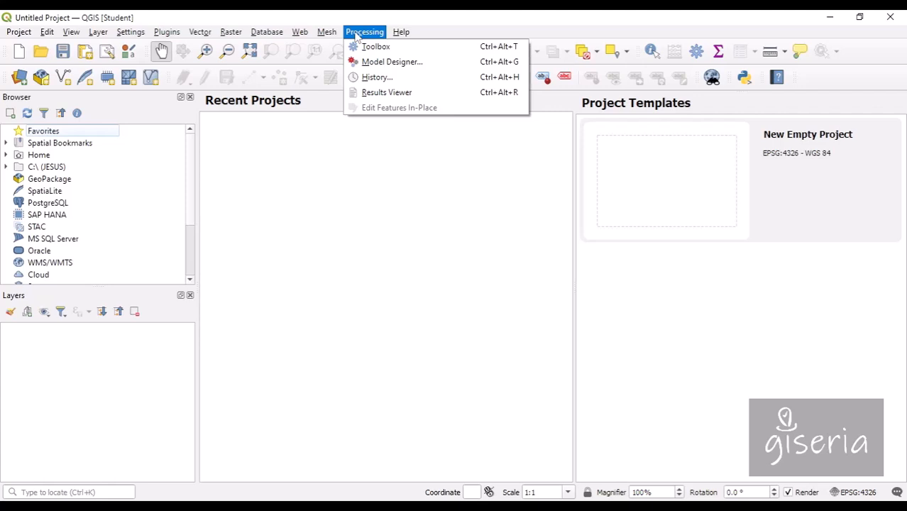
{"action": "mouse_move", "coordinate": [396, 35]}
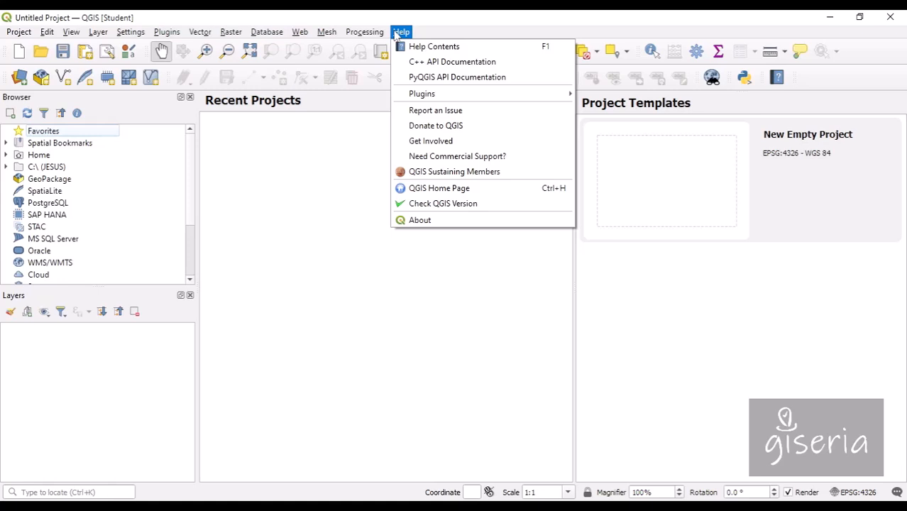
{"action": "left_click", "coordinate": [444, 31]}
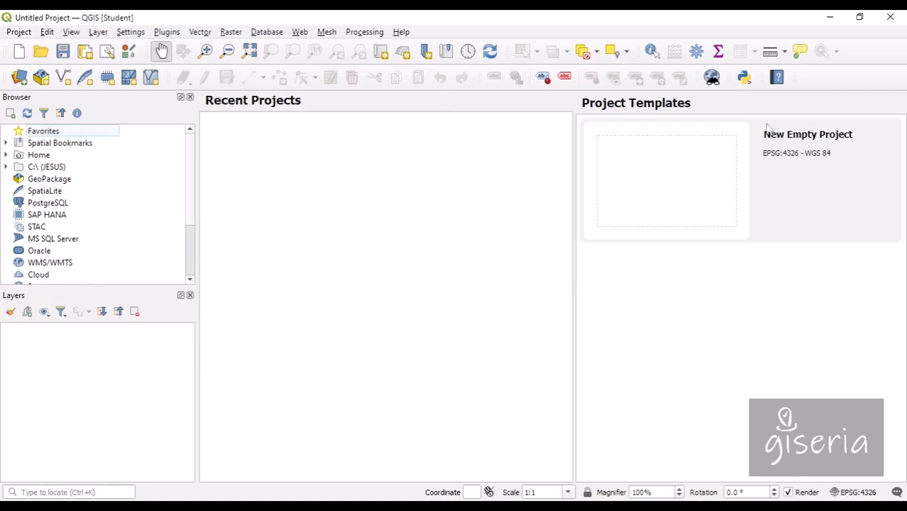
{"action": "right_click", "coordinate": [825, 75]}
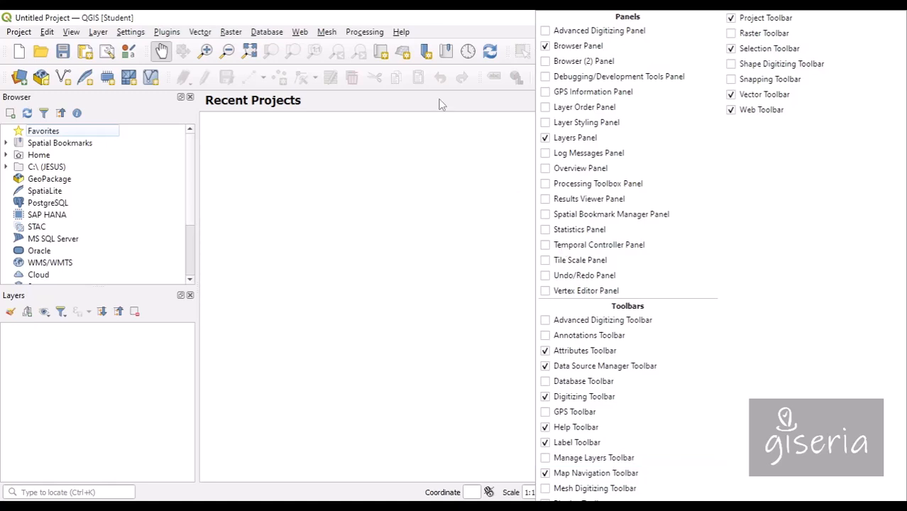
{"action": "left_click", "coordinate": [410, 104]}
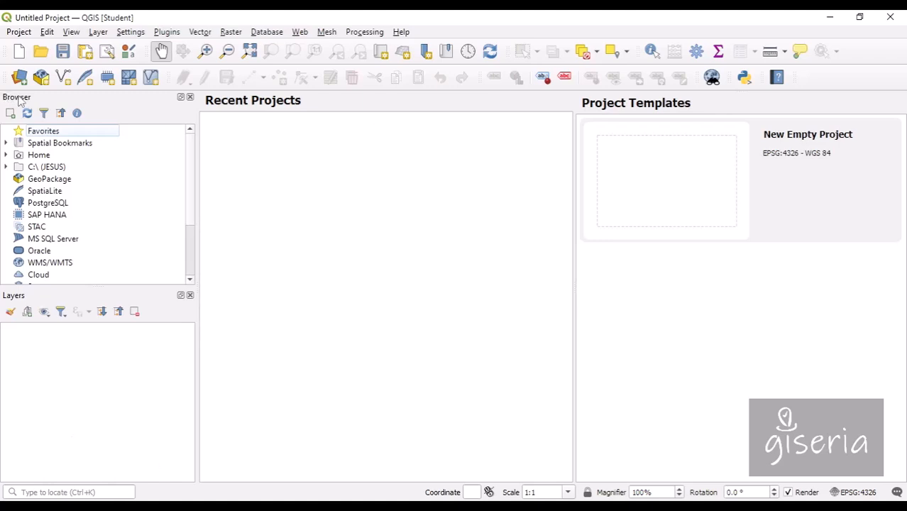
Start a new empty project and combine the Layers and Browser panels into one tabbed group
{"action": "left_click_drag", "start_coordinate": [20, 100], "coordinate": [26, 288]}
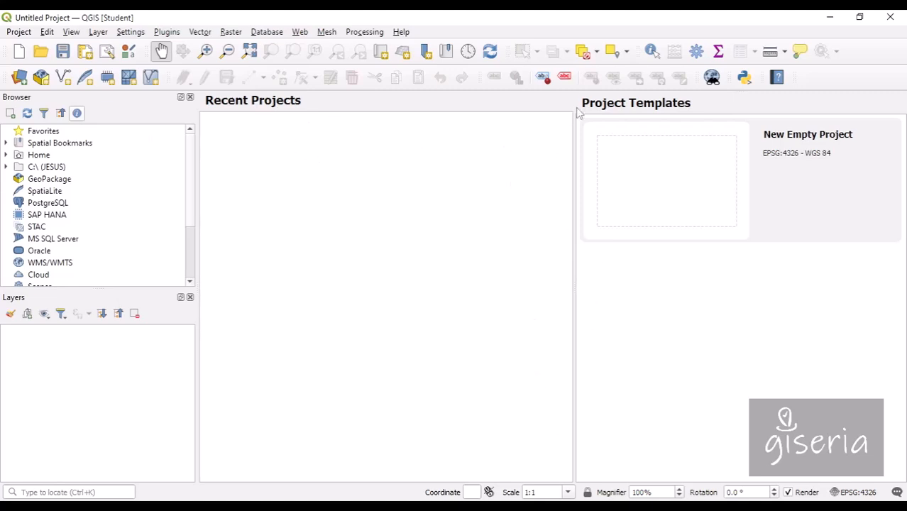
{"action": "left_click", "coordinate": [19, 32]}
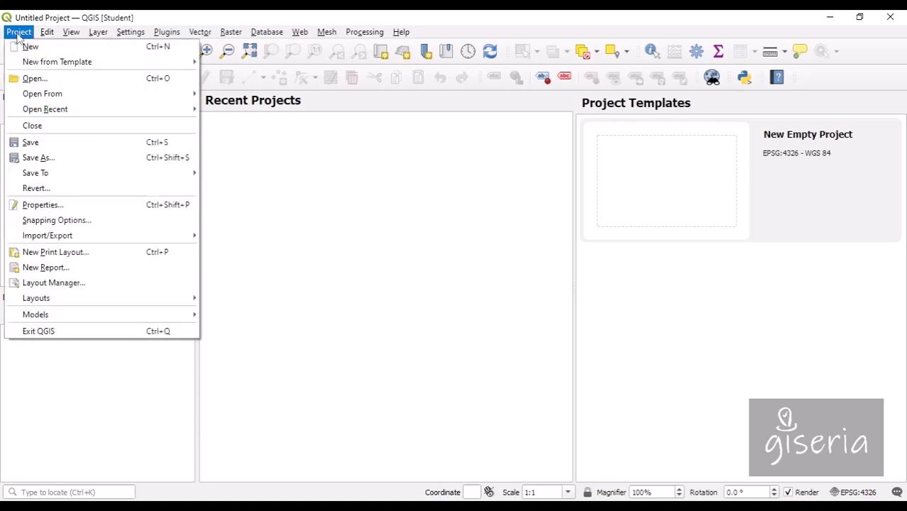
{"action": "key", "text": "Escape"}
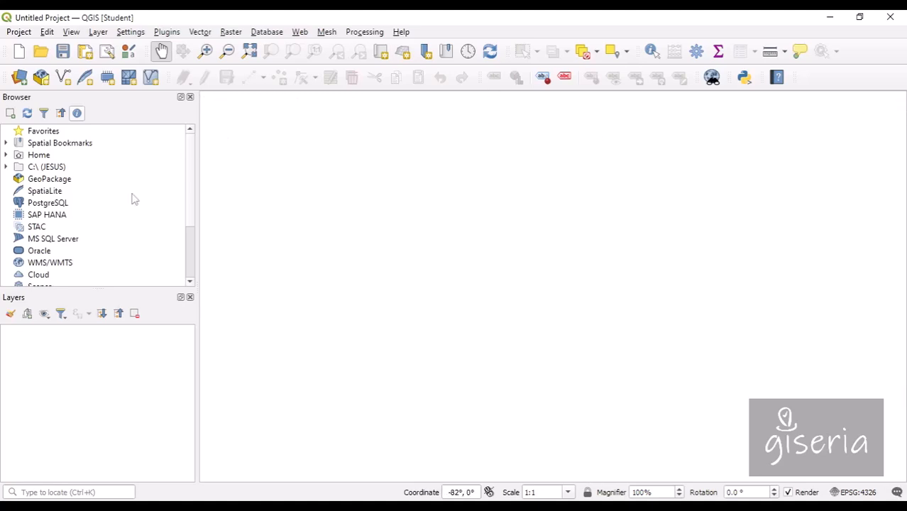
{"action": "left_click_drag", "start_coordinate": [57, 299], "coordinate": [22, 269]}
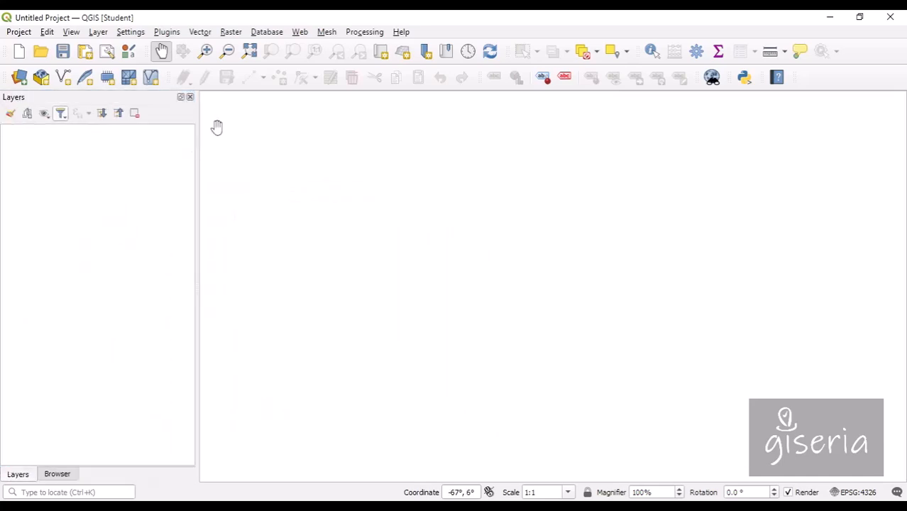
Display the Processing Toolbox panel at a narrower width and hide it again
{"action": "right_click", "coordinate": [831, 84]}
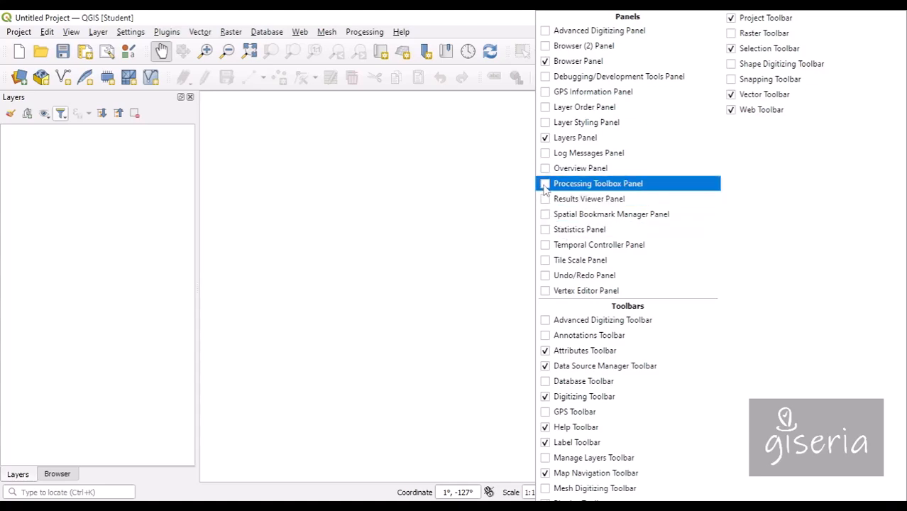
{"action": "left_click", "coordinate": [568, 183]}
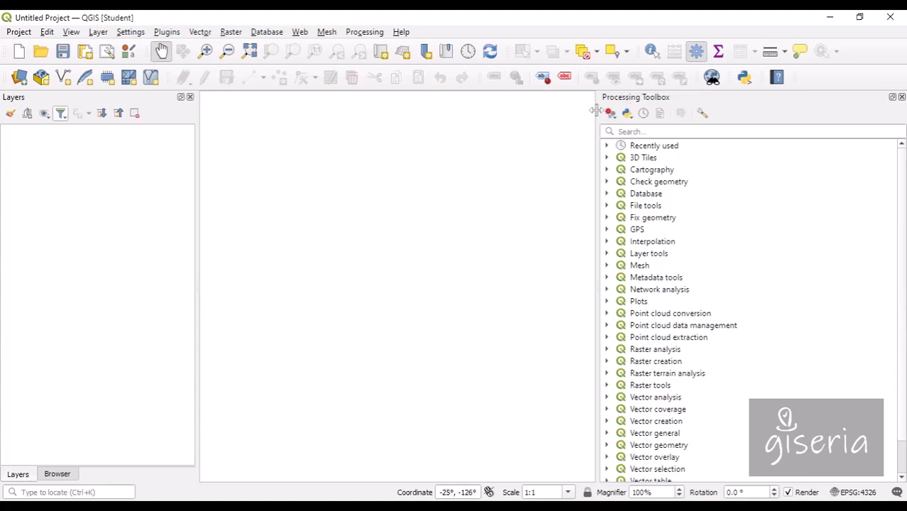
{"action": "left_click_drag", "start_coordinate": [598, 107], "coordinate": [671, 115]}
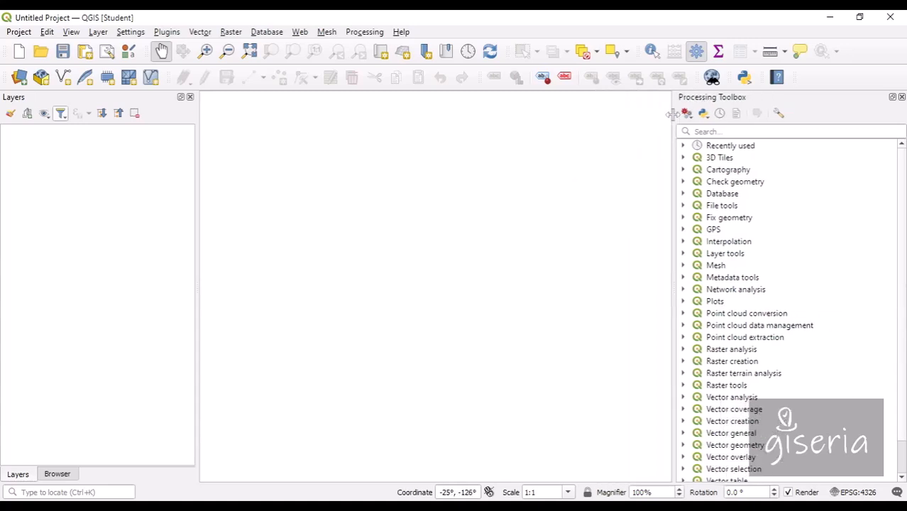
{"action": "left_click", "coordinate": [696, 52]}
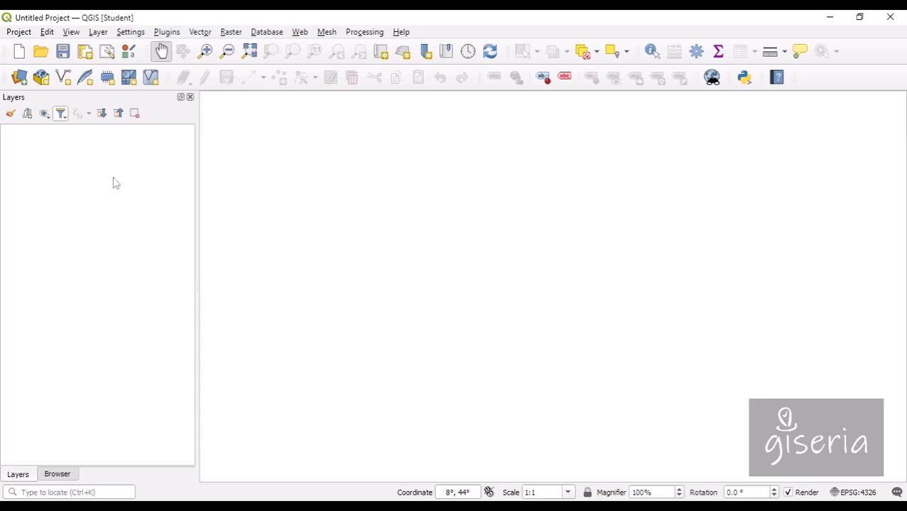
Reorder the tabbed panels so that Browser comes before Layers, with Browser as the active panel
{"action": "left_click_drag", "start_coordinate": [63, 480], "coordinate": [32, 485]}
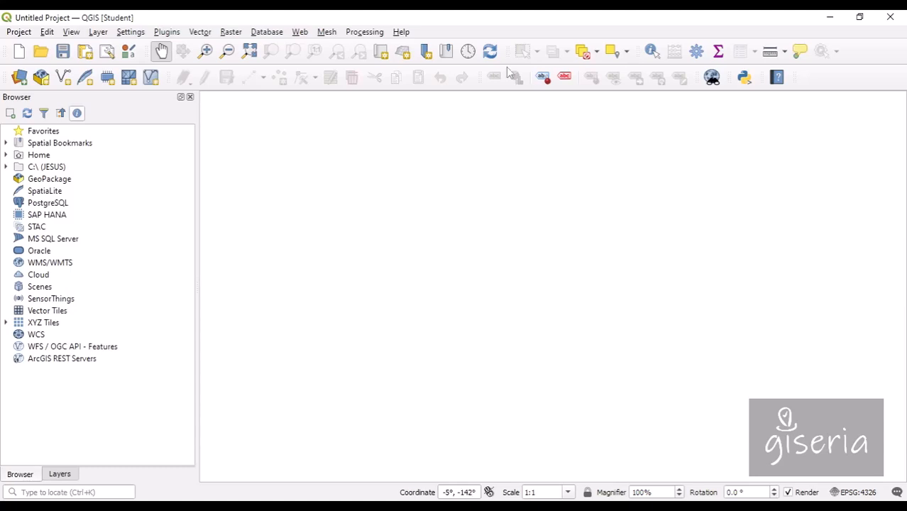
{"action": "mouse_move", "coordinate": [480, 78]}
{"action": "left_mouse_down"}
{"action": "mouse_move", "coordinate": [491, 78]}
{"action": "mouse_move", "coordinate": [490, 138]}
{"action": "mouse_move", "coordinate": [485, 83]}
{"action": "mouse_move", "coordinate": [488, 112]}
{"action": "mouse_move", "coordinate": [486, 83]}
{"action": "mouse_move", "coordinate": [460, 115]}
{"action": "mouse_move", "coordinate": [262, 150]}
{"action": "mouse_move", "coordinate": [473, 114]}
{"action": "mouse_move", "coordinate": [482, 86]}
{"action": "left_mouse_up"}
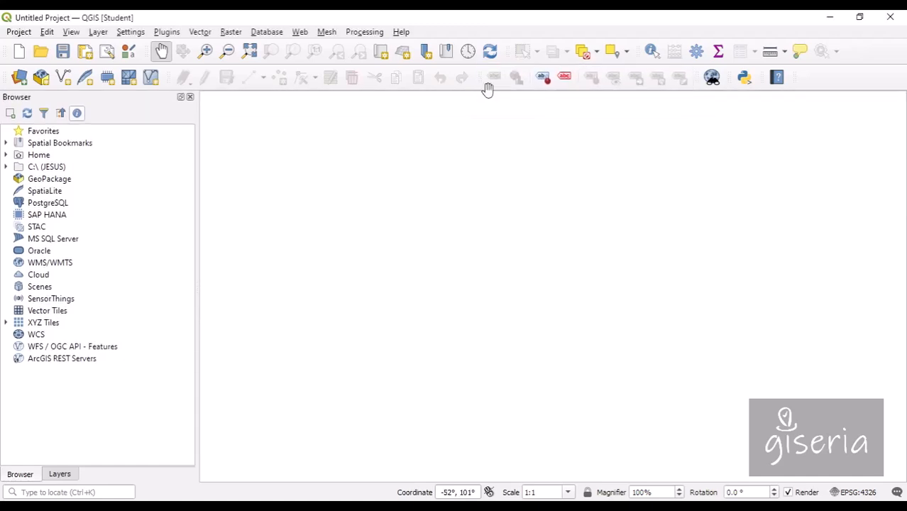
Display the Snapping Toolbar floating over the map canvas and hide it again
{"action": "right_click", "coordinate": [835, 86]}
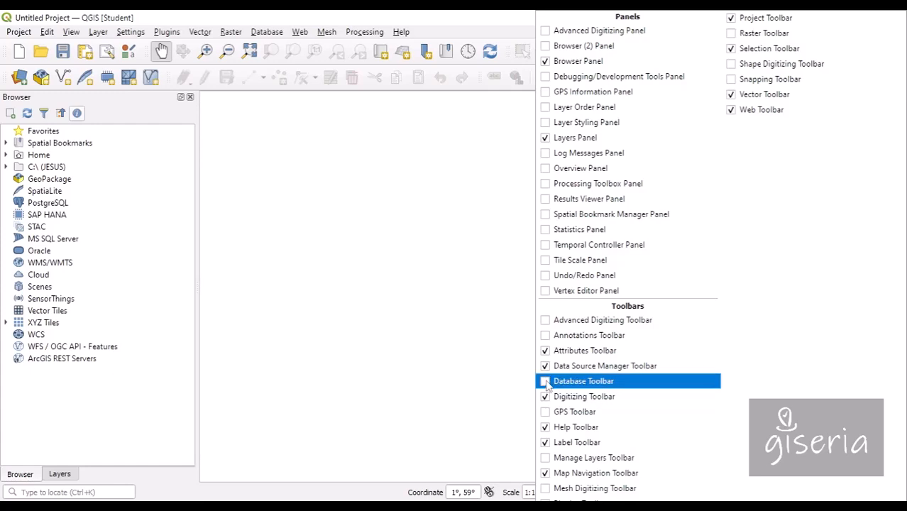
{"action": "left_click", "coordinate": [731, 79]}
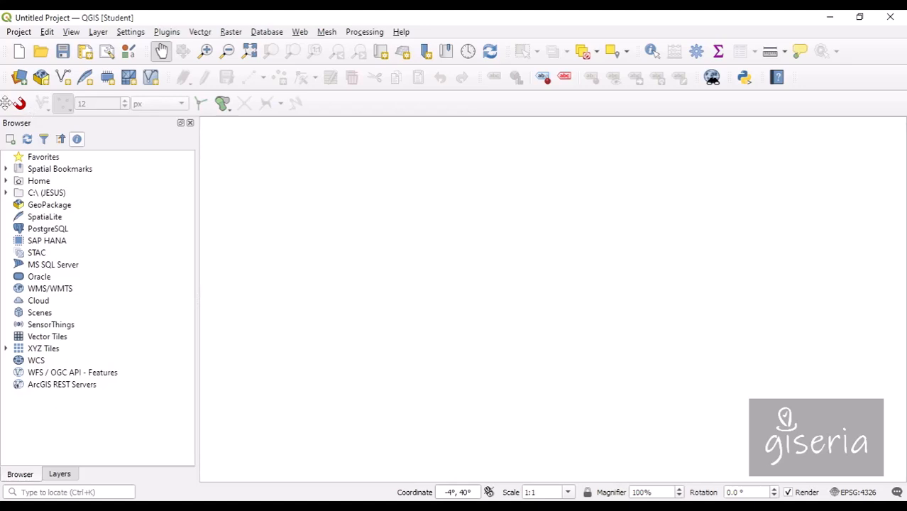
{"action": "left_click_drag", "start_coordinate": [5, 103], "coordinate": [208, 174]}
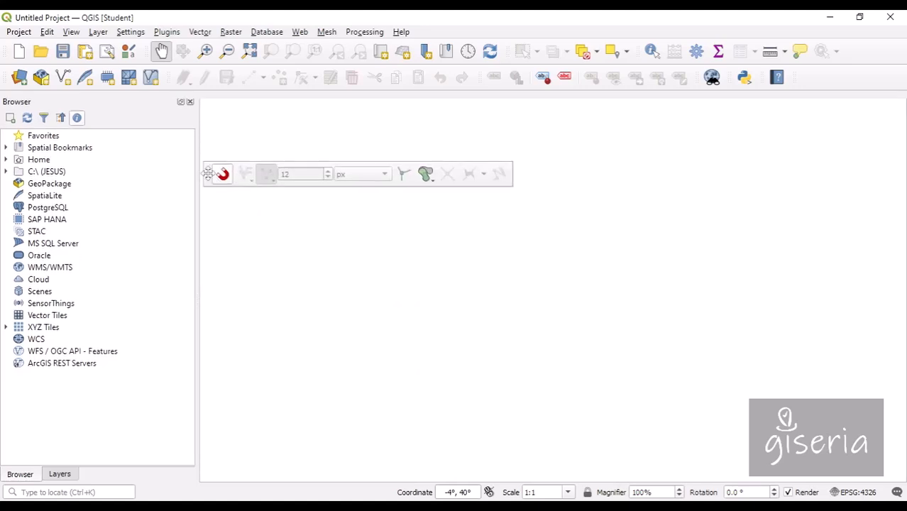
{"action": "right_click", "coordinate": [849, 87]}
{"action": "left_click", "coordinate": [732, 80]}
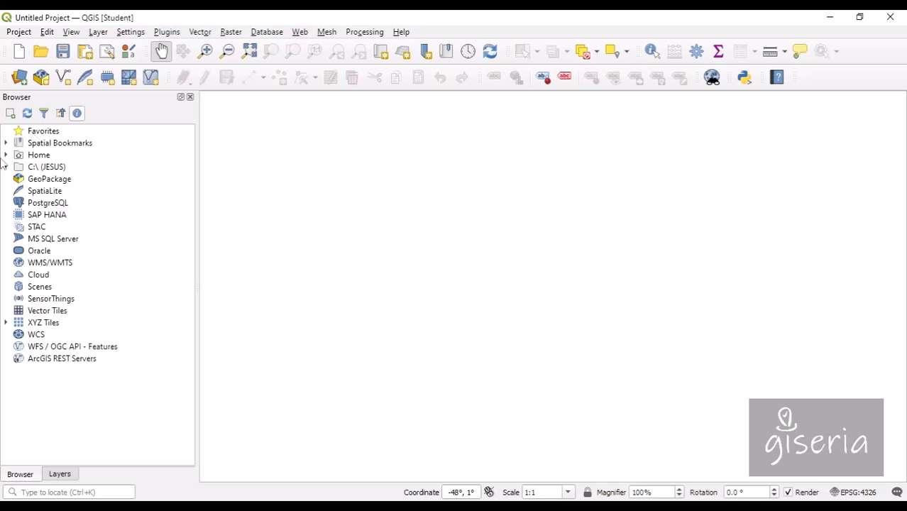
Switch to File Explorer and examine the subfolders of the course's Nara data folder, with the table folder selected
{"action": "mouse_move", "coordinate": [128, 506]}
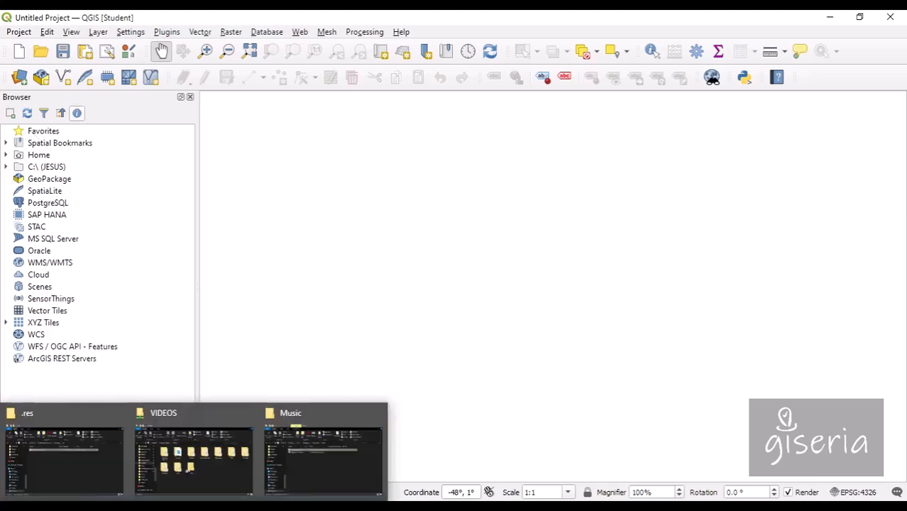
{"action": "left_click", "coordinate": [63, 454]}
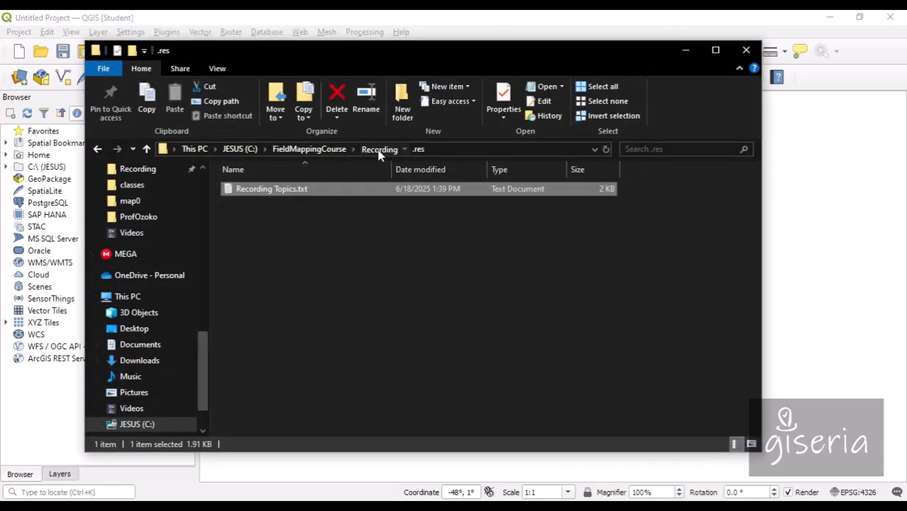
{"action": "left_click", "coordinate": [378, 151]}
{"action": "double_click", "coordinate": [330, 234]}
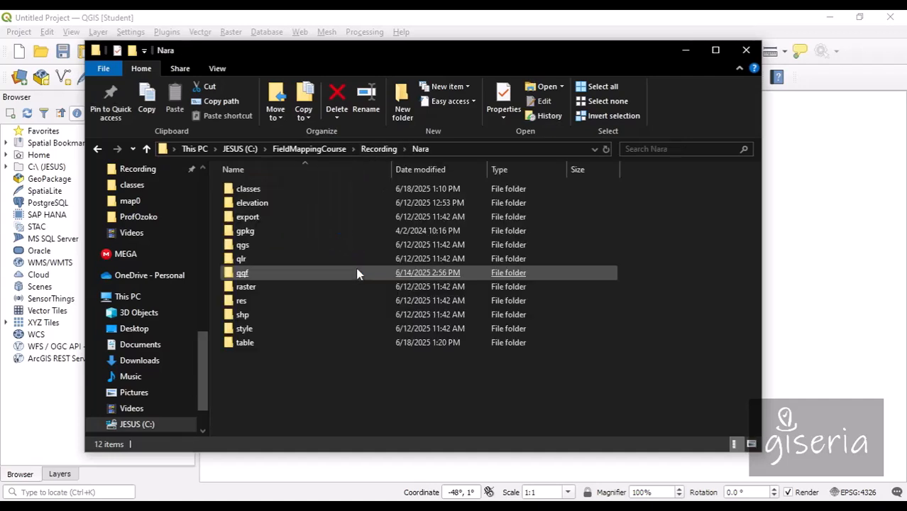
{"action": "left_click", "coordinate": [370, 344]}
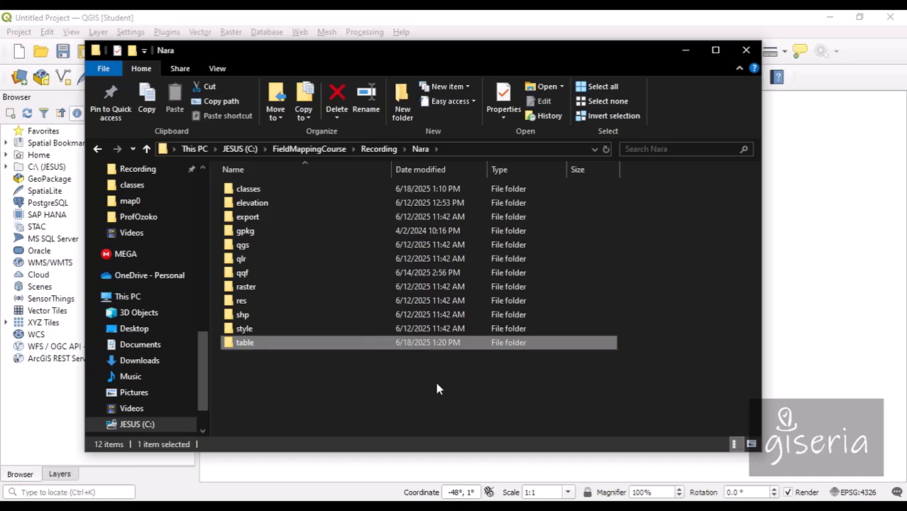
{"action": "left_click", "coordinate": [685, 50]}
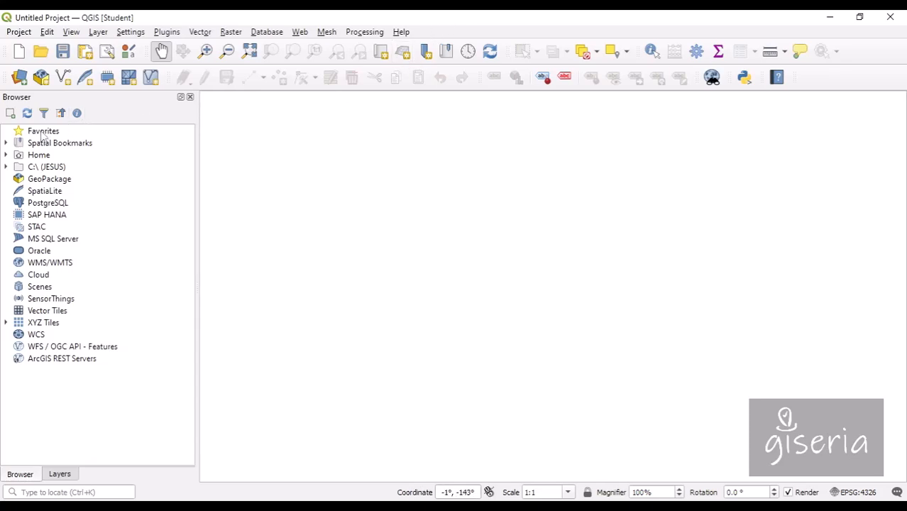
Add the directory C:\FieldMappingCourse\Recording\Nara to the Browser favorites and expand it to list its subfolders
{"action": "right_click", "coordinate": [44, 134]}
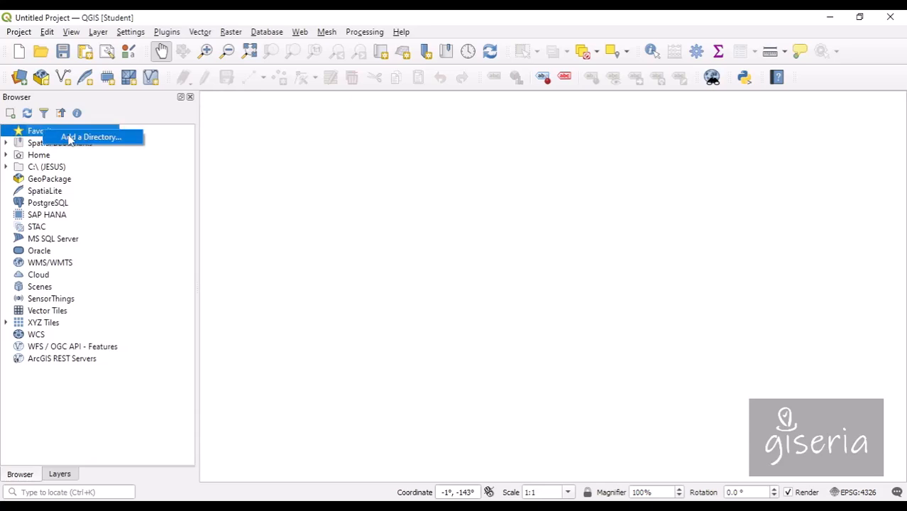
{"action": "left_click", "coordinate": [71, 137]}
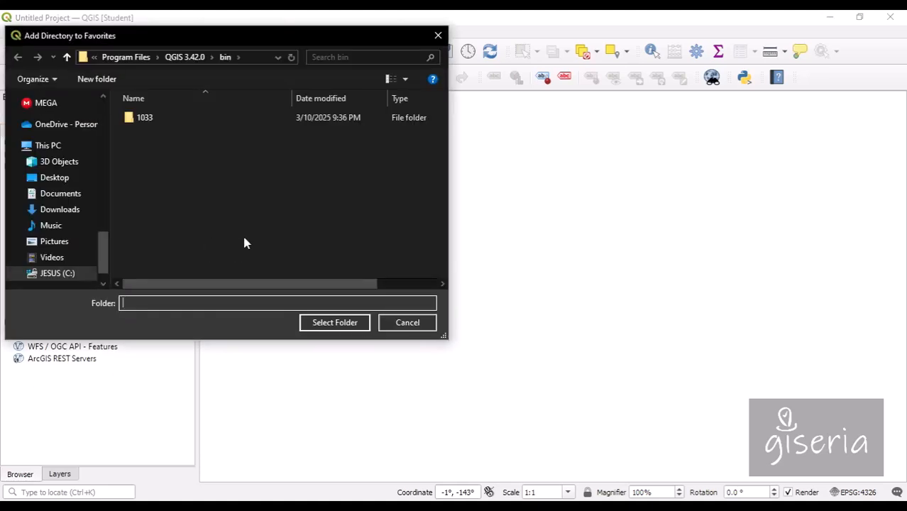
{"action": "scroll", "coordinate": [62, 229], "scroll_direction": "down", "scroll_amount": 1}
{"action": "scroll", "coordinate": [65, 217], "scroll_direction": "up", "scroll_amount": 1}
{"action": "scroll", "coordinate": [65, 216], "scroll_direction": "up", "scroll_amount": 5}
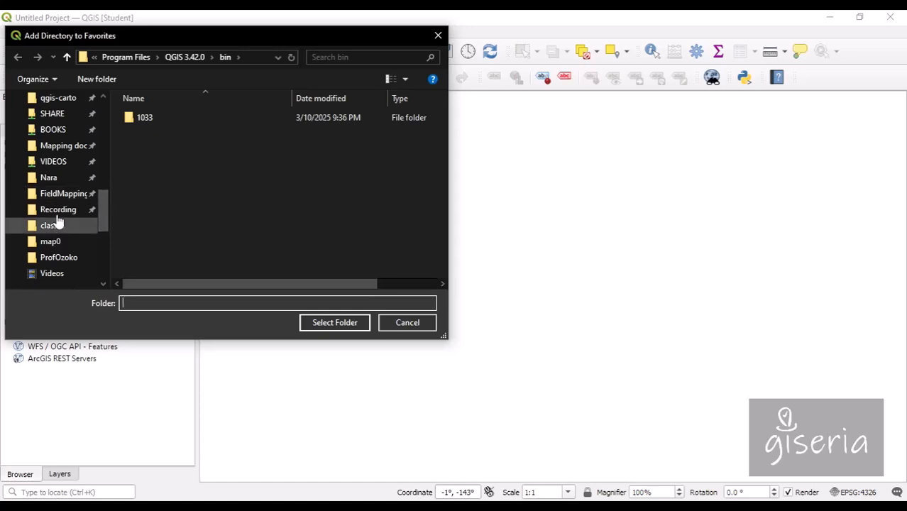
{"action": "left_click", "coordinate": [58, 210]}
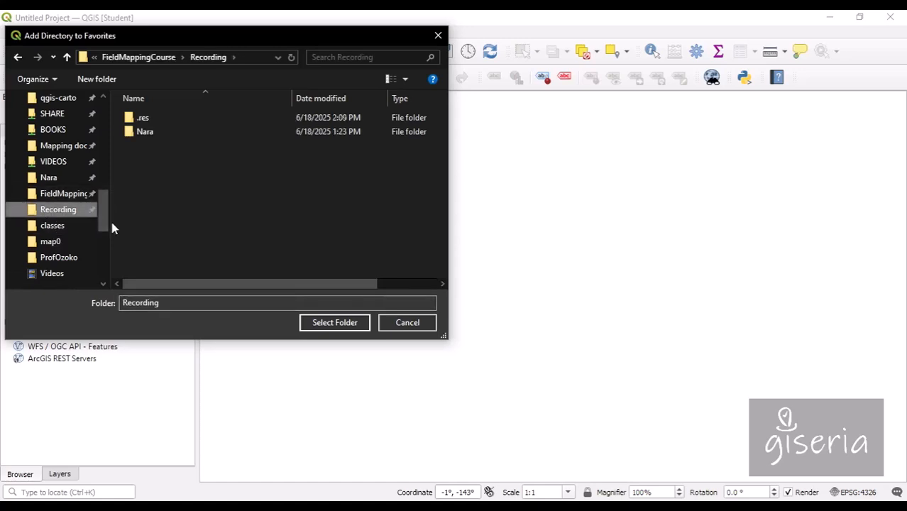
{"action": "double_click", "coordinate": [144, 131]}
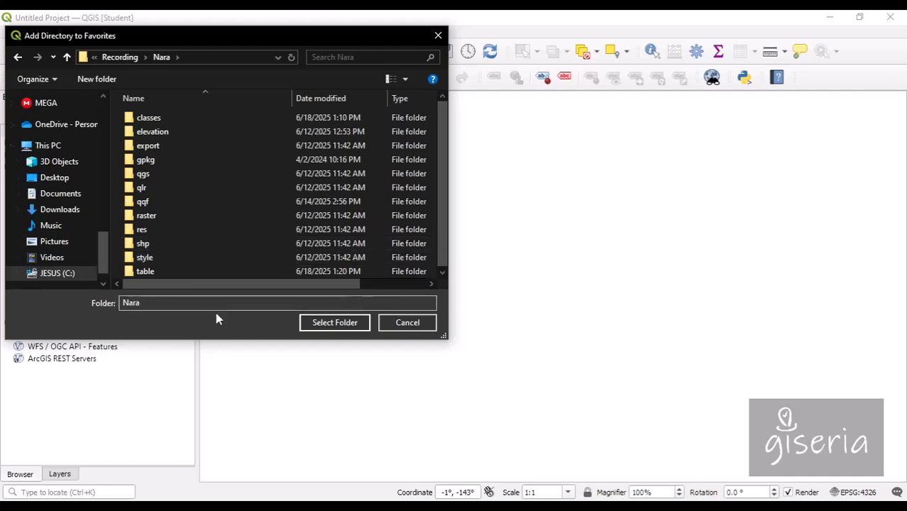
{"action": "left_click", "coordinate": [332, 322]}
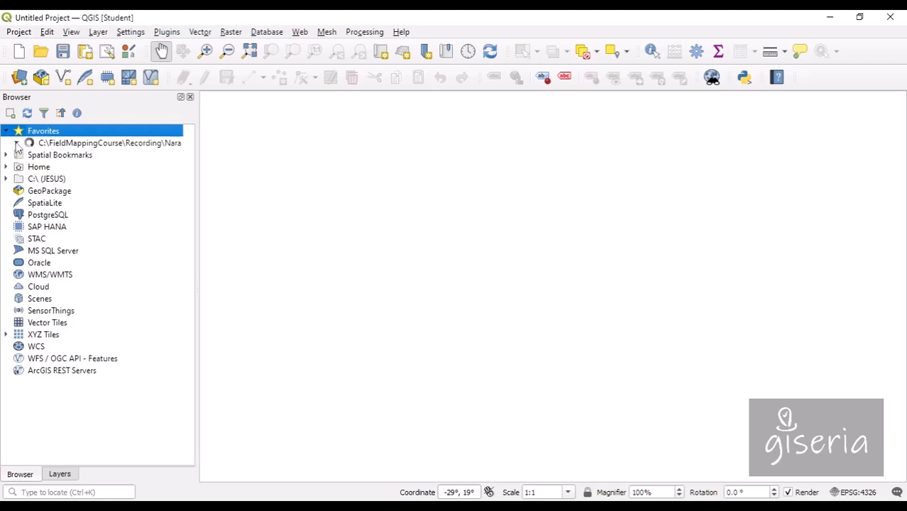
{"action": "left_click", "coordinate": [17, 142]}
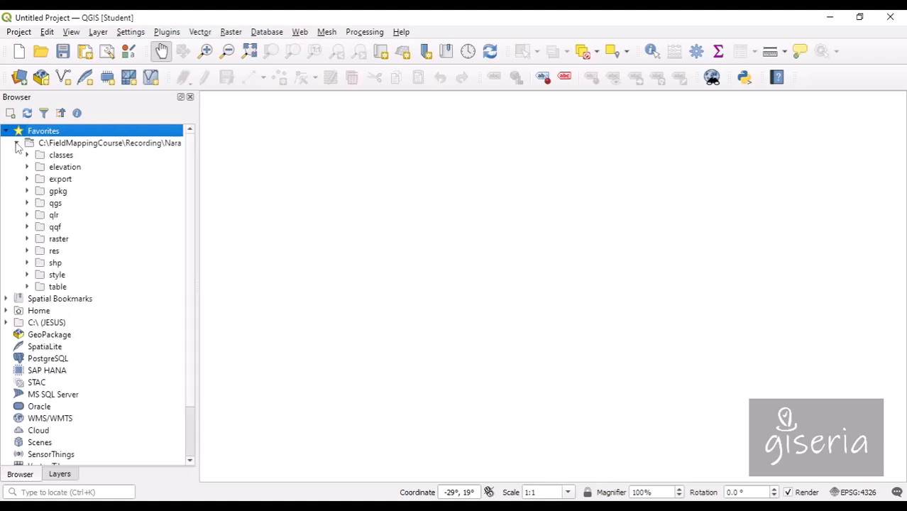
Rename the new favorite directory as FieldMappingCourse\Nara
{"action": "right_click", "coordinate": [76, 145]}
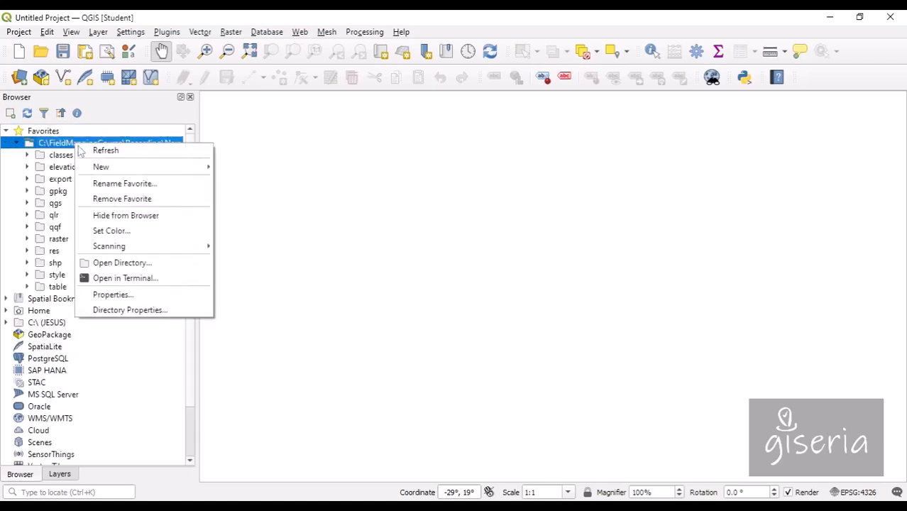
{"action": "left_click", "coordinate": [133, 183]}
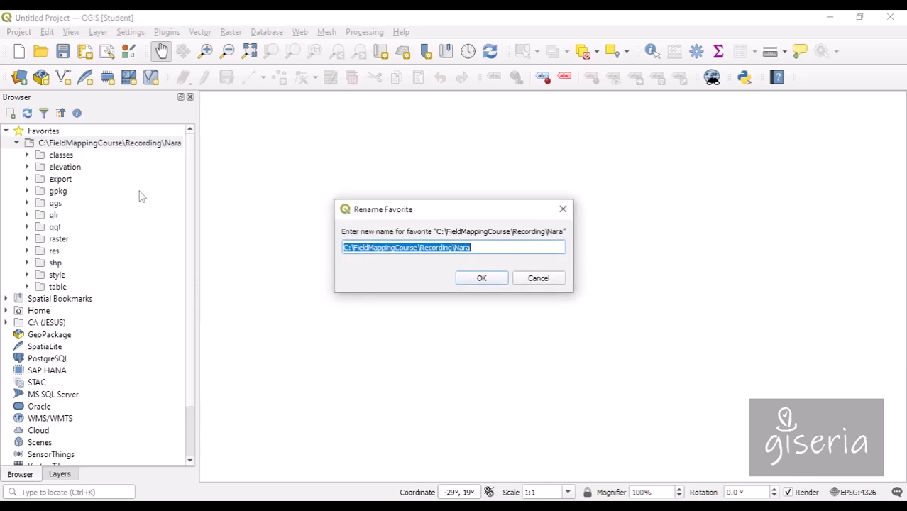
{"action": "key", "text": "End"}
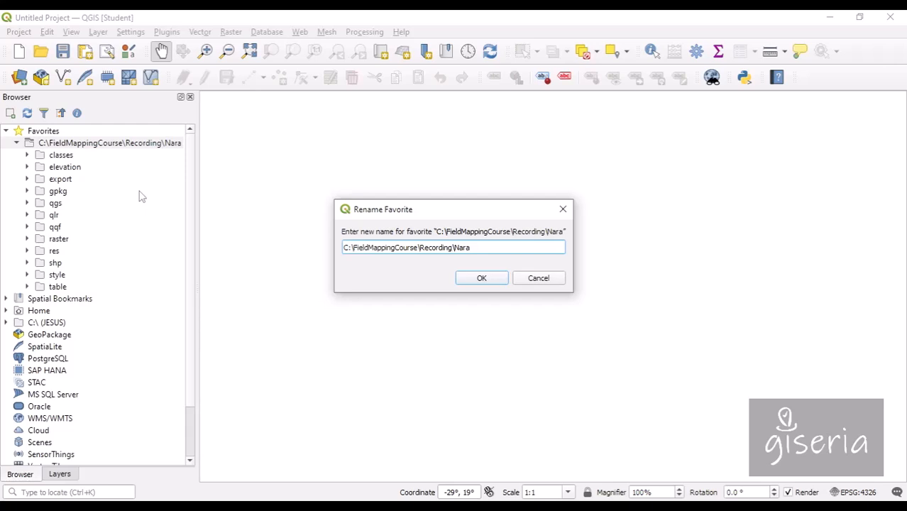
{"action": "key", "text": "BackSpace"}
{"action": "key", "text": "BackSpace"}
{"action": "key", "text": "BackSpace"}
{"action": "key", "text": "BackSpace"}
{"action": "key", "text": "BackSpace"}
{"action": "key", "text": "BackSpace"}
{"action": "key", "text": "BackSpace"}
{"action": "key", "text": "BackSpace"}
{"action": "key", "text": "BackSpace"}
{"action": "key", "text": "BackSpace"}
{"action": "key", "text": "BackSpace"}
{"action": "key", "text": "BackSpace"}
{"action": "key", "text": "BackSpace"}
{"action": "key", "text": "BackSpace"}
{"action": "key", "text": "BackSpace"}
{"action": "key", "text": "BackSpace"}
{"action": "key", "text": "BackSpace"}
{"action": "key", "text": "BackSpace"}
{"action": "key", "text": "BackSpace"}
{"action": "key", "text": "BackSpace"}
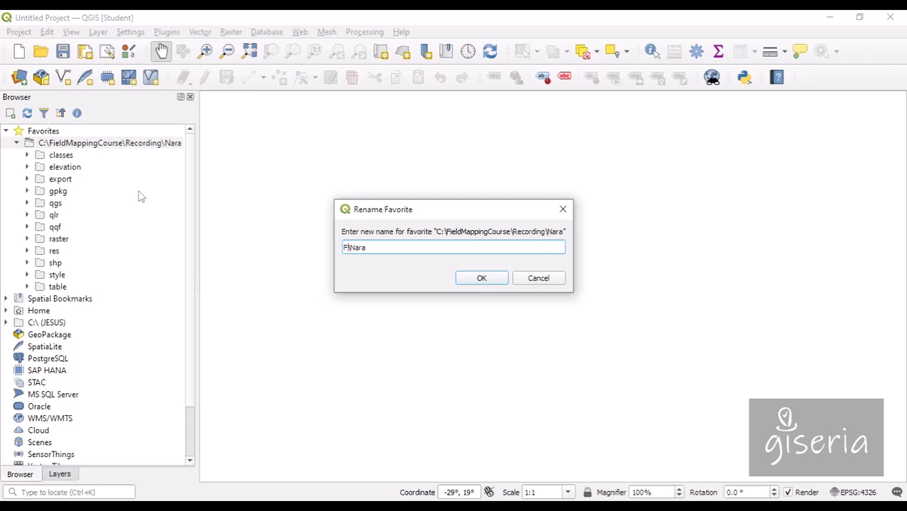
{"action": "type", "text": "FieldMappingCourse"}
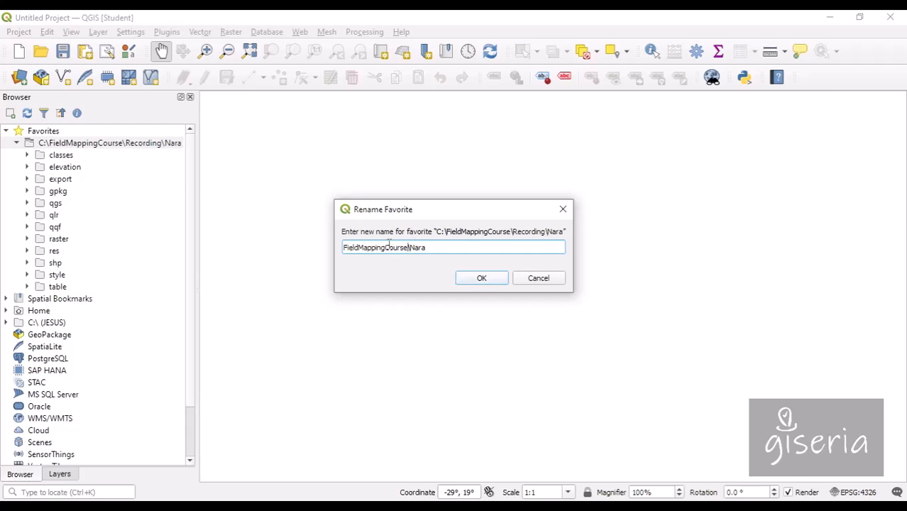
{"action": "left_click_drag", "start_coordinate": [385, 245], "coordinate": [307, 245]}
{"action": "type", "text": "FMapping"}
{"action": "key", "text": "Delete"}
{"action": "type", "text": "ieldM"}
{"action": "left_click", "coordinate": [488, 280]}
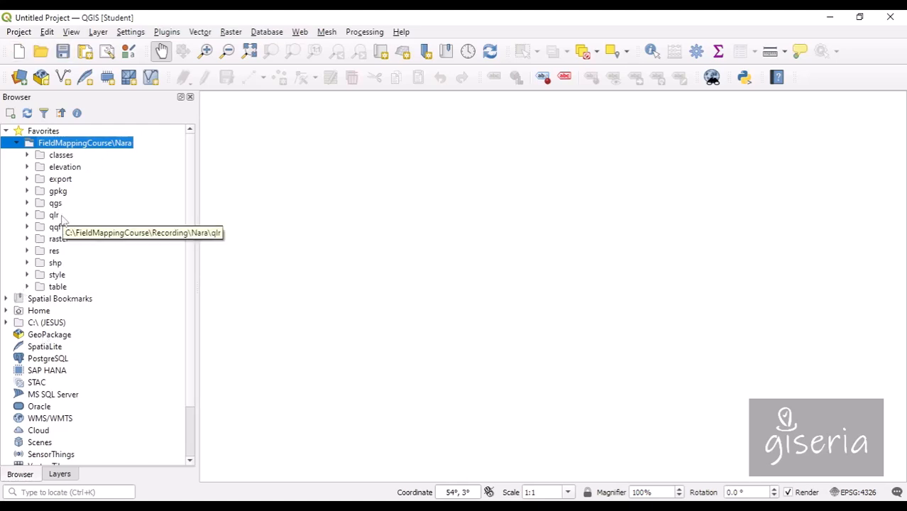
Open the Nara project from the favorite's qgs folder and dismiss the handling of unavailable layers
{"action": "left_click", "coordinate": [17, 32]}
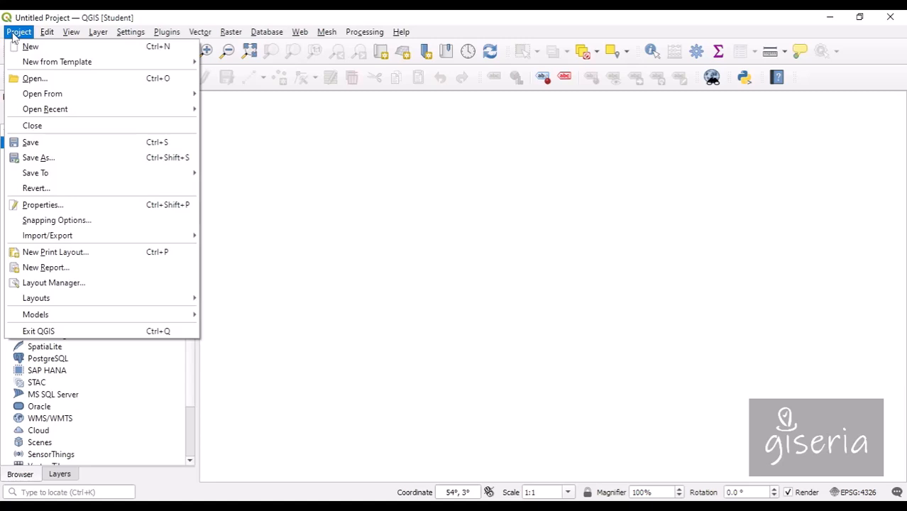
{"action": "left_click", "coordinate": [14, 32]}
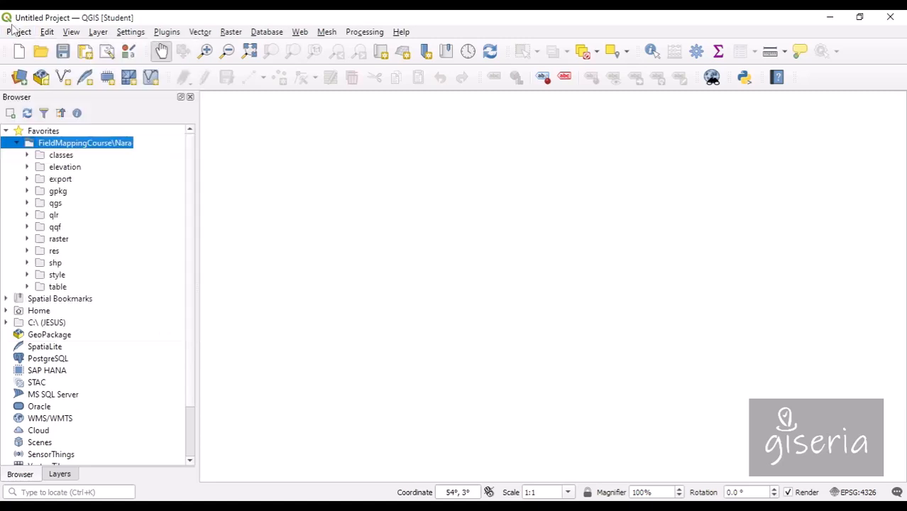
{"action": "left_click", "coordinate": [27, 203]}
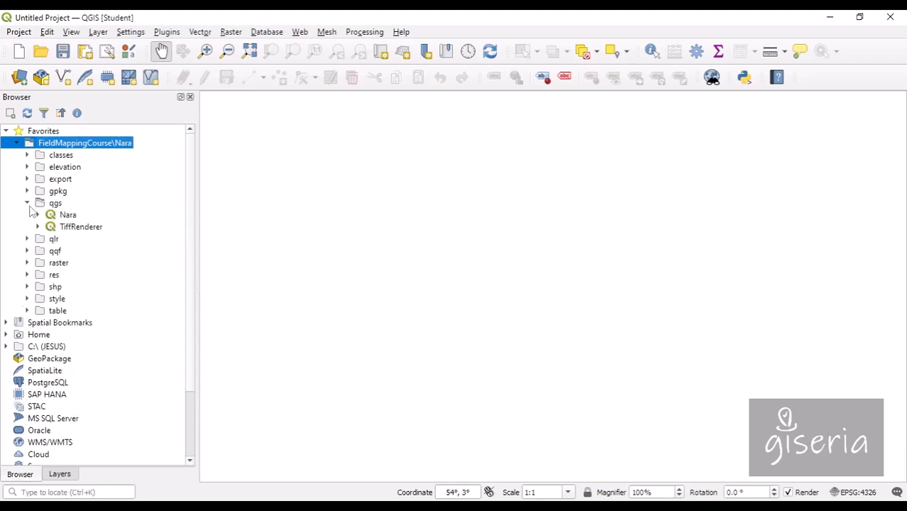
{"action": "right_click", "coordinate": [69, 218]}
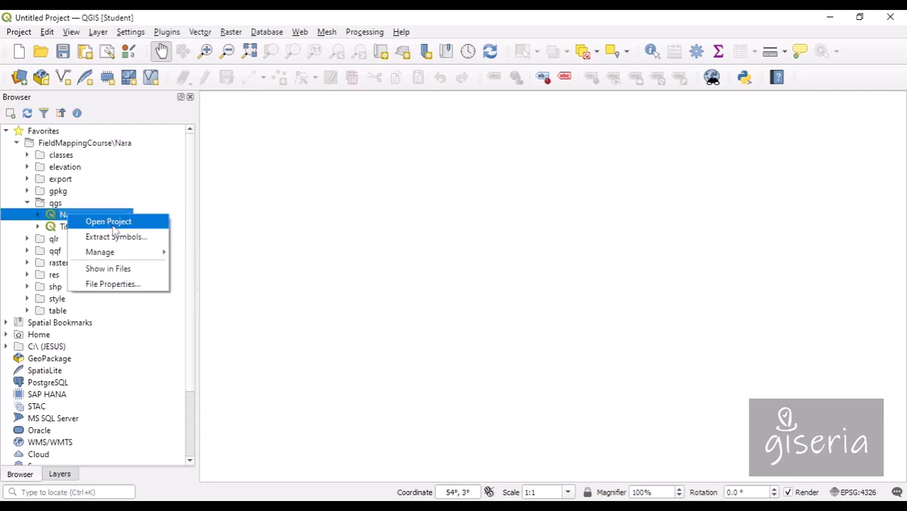
{"action": "left_click", "coordinate": [111, 229]}
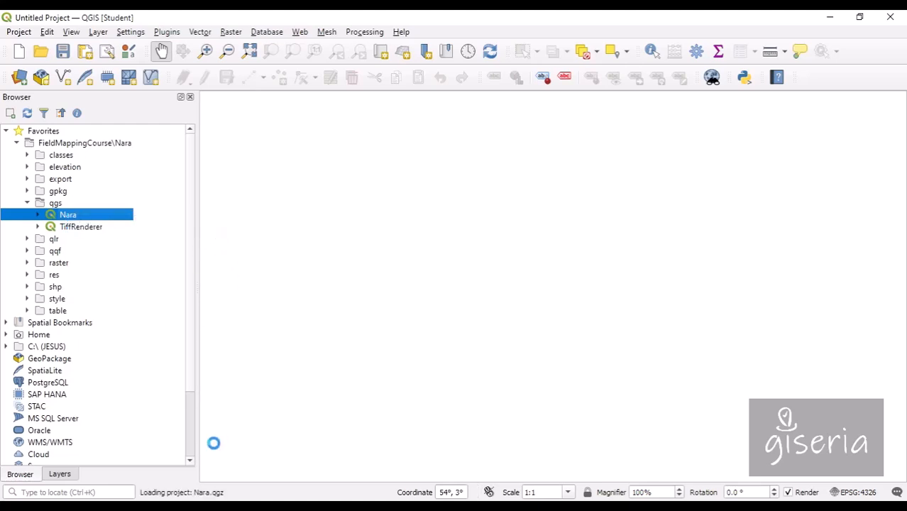
{"action": "mouse_move", "coordinate": [187, 507]}
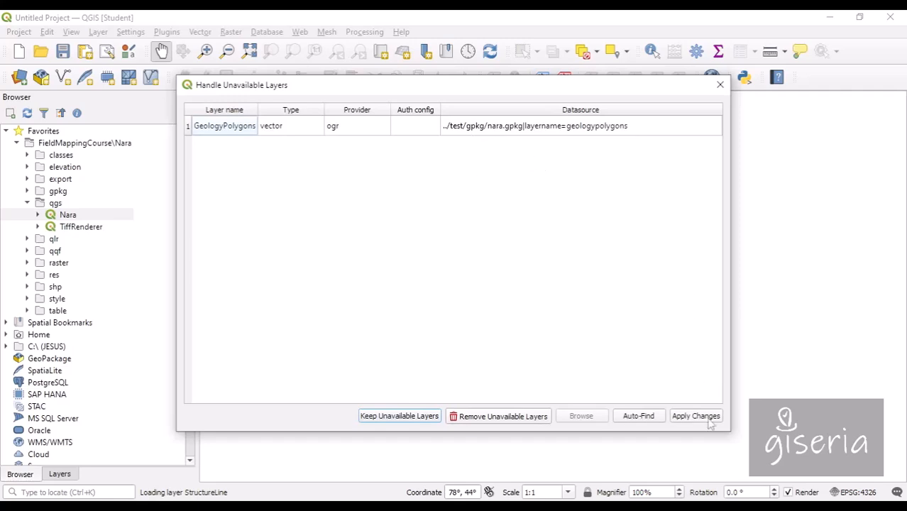
{"action": "left_click", "coordinate": [718, 83]}
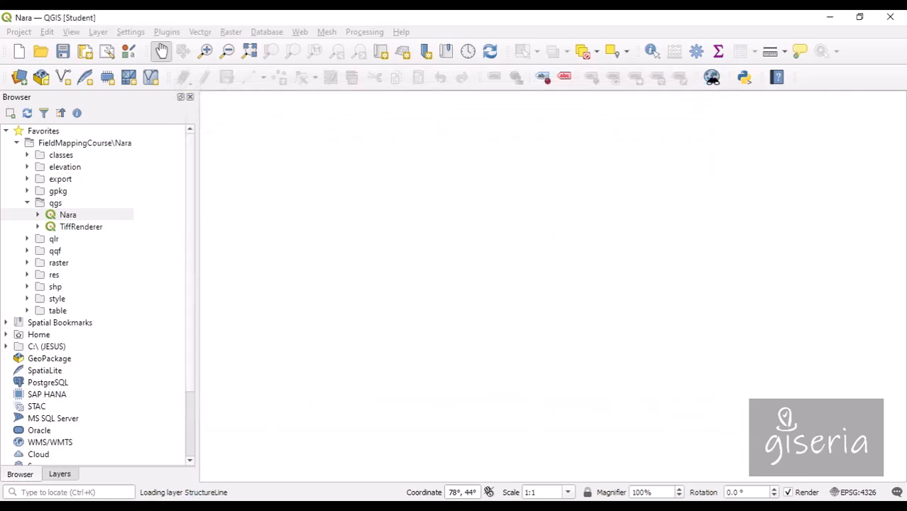
Switch to File Explorer to locate the Nara.qgz project file in the qgs folder, and return to QGIS
{"action": "left_click", "coordinate": [66, 487]}
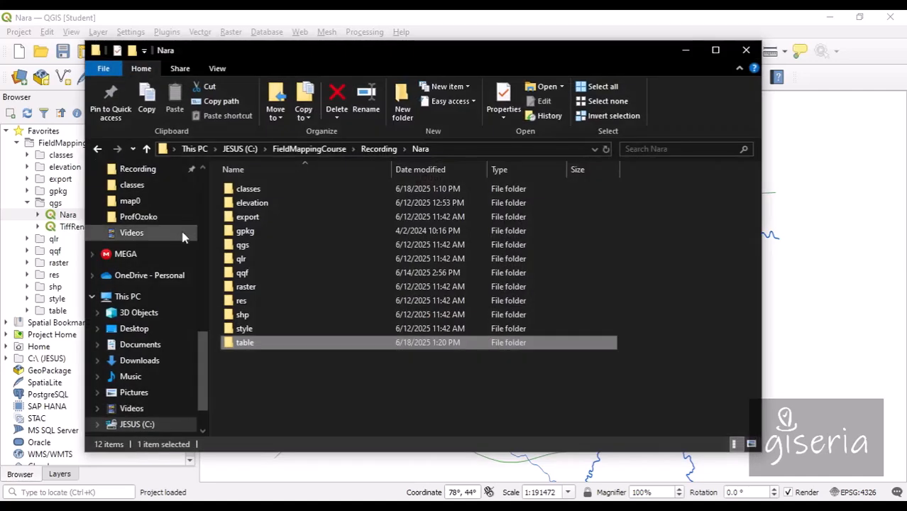
{"action": "left_click", "coordinate": [247, 248]}
{"action": "double_click", "coordinate": [247, 248]}
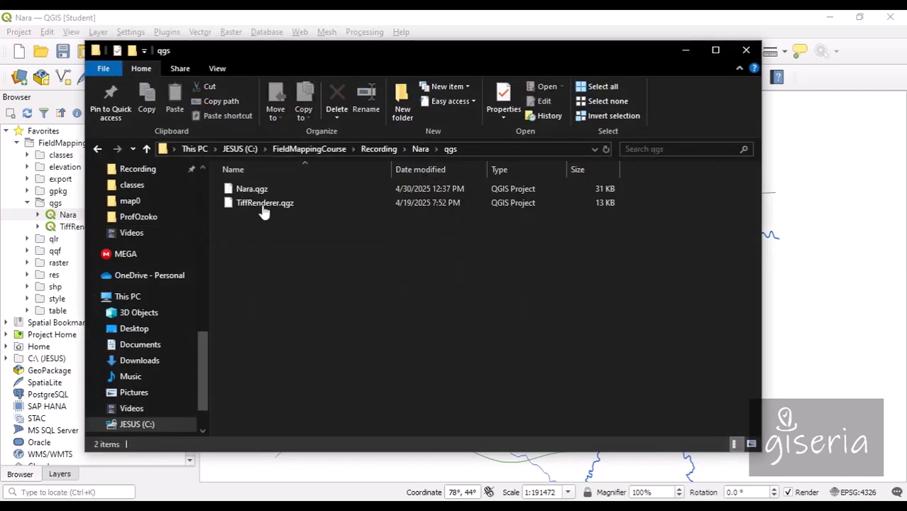
{"action": "left_click", "coordinate": [253, 190]}
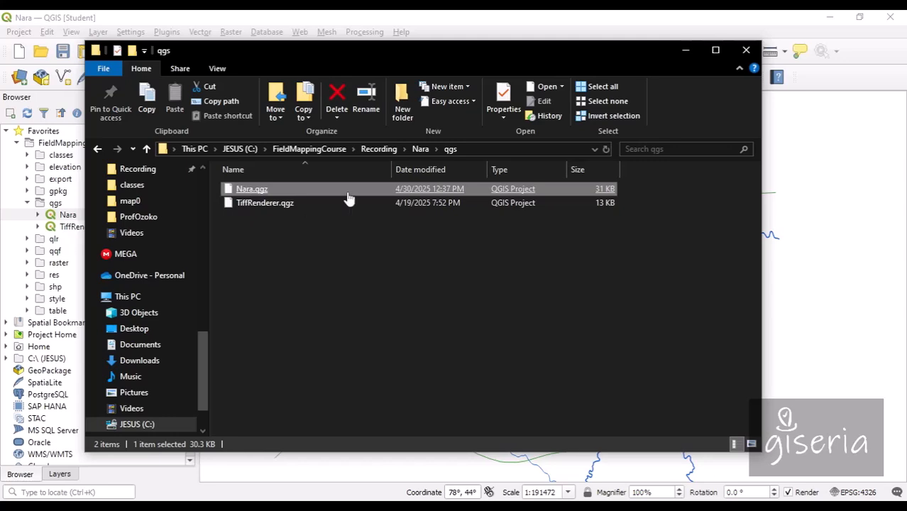
{"action": "left_click", "coordinate": [684, 50]}
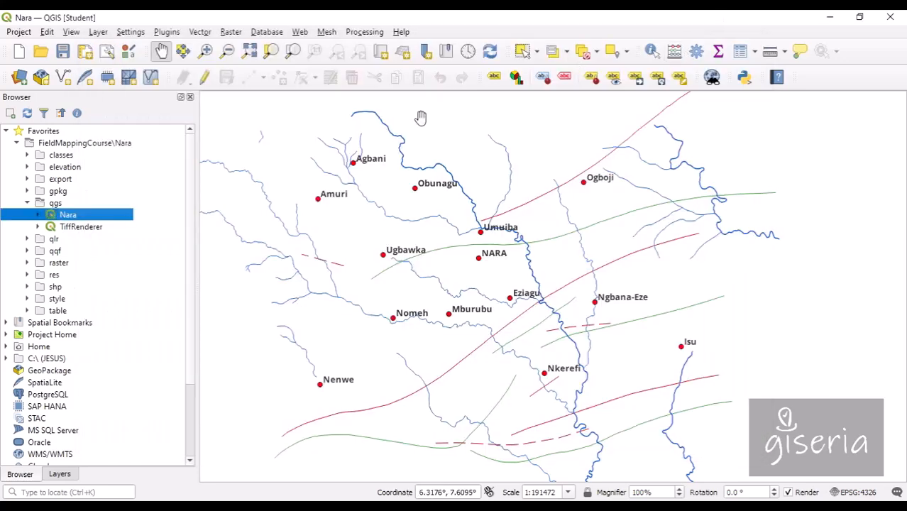
Bring the Layers panel to the front to list the Nara project's layers beside the repositioned map
{"action": "left_click_drag", "start_coordinate": [329, 289], "coordinate": [384, 268]}
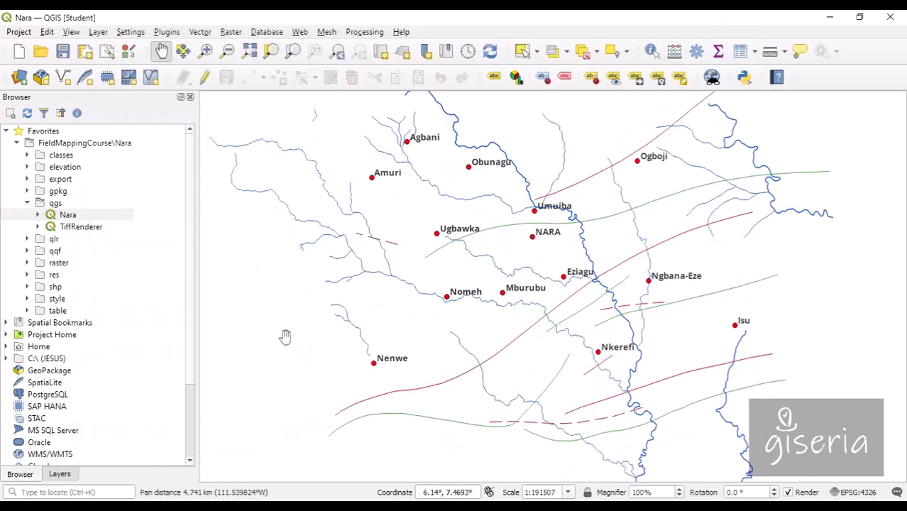
{"action": "left_click", "coordinate": [60, 474]}
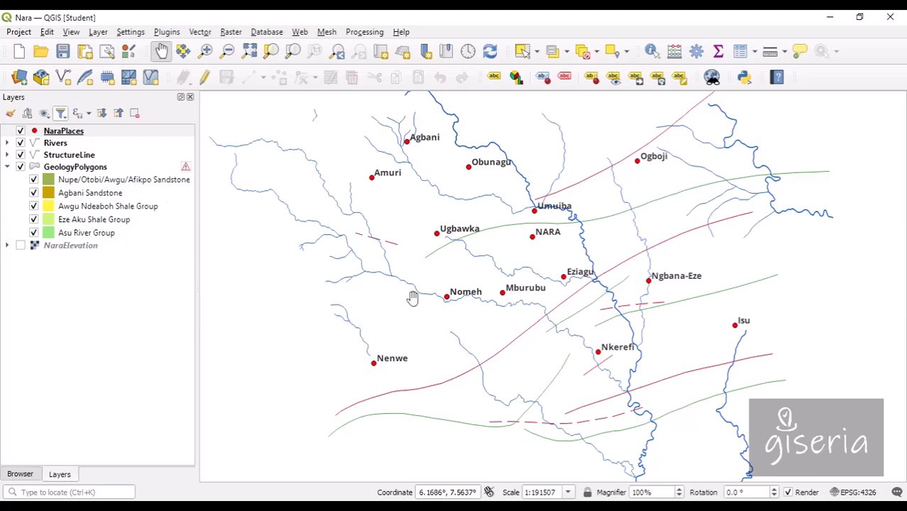
{"action": "left_click_drag", "start_coordinate": [482, 303], "coordinate": [435, 303]}
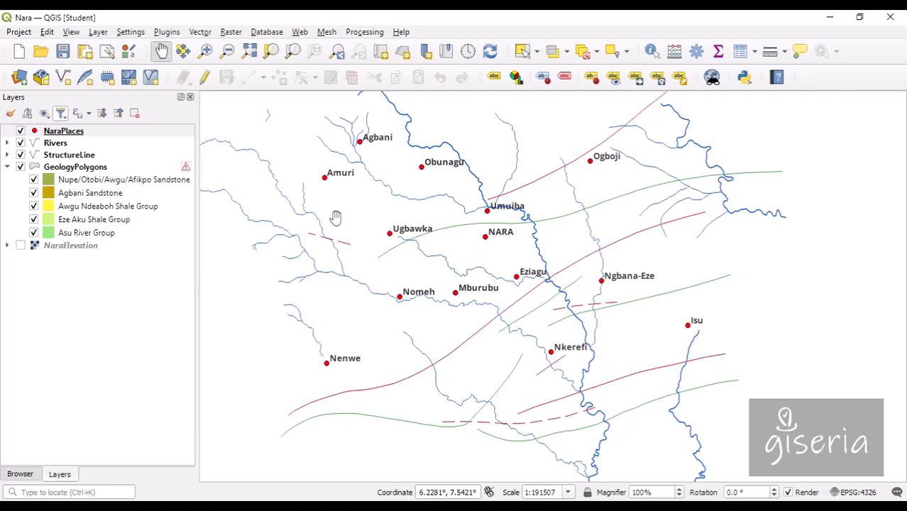
Switch the Rivers and StructureLine layers off and on again to see what each contributes to the map
{"action": "left_click", "coordinate": [62, 132]}
{"action": "left_click", "coordinate": [21, 143]}
{"action": "left_click", "coordinate": [21, 144]}
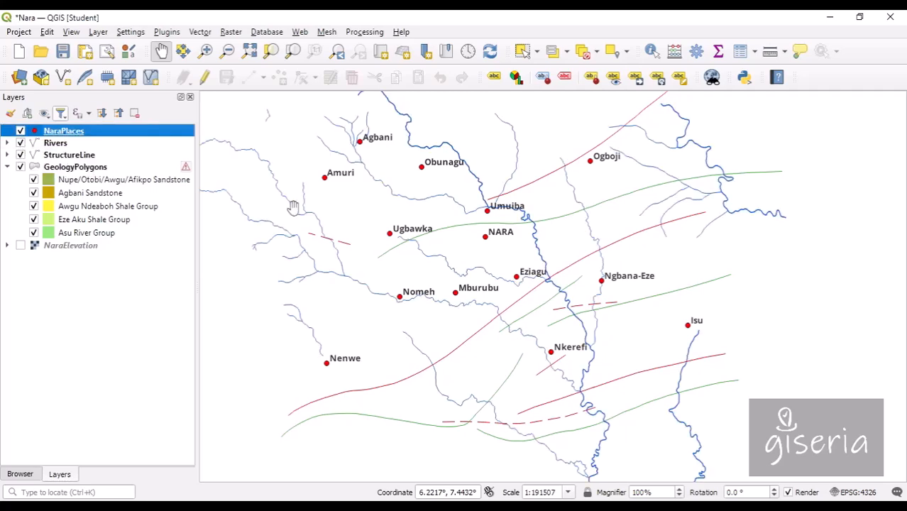
{"action": "left_click_drag", "start_coordinate": [542, 375], "coordinate": [516, 341]}
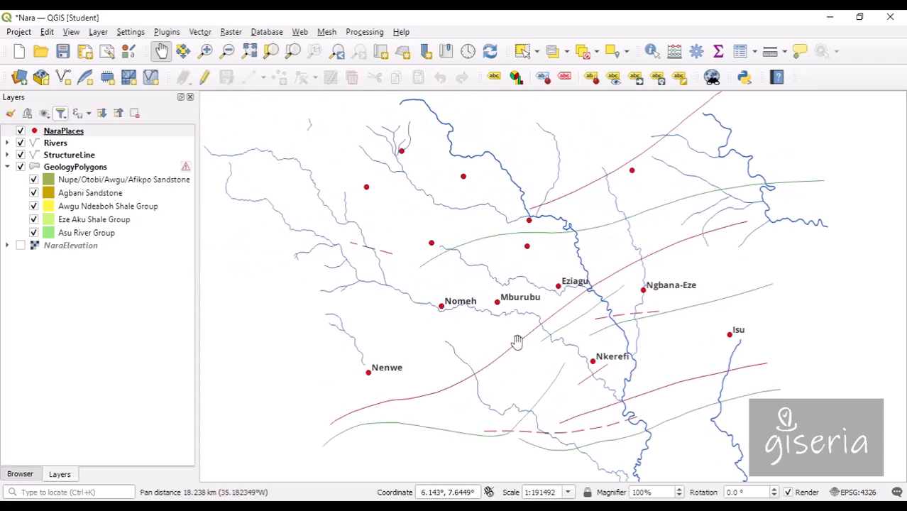
{"action": "left_click", "coordinate": [21, 154]}
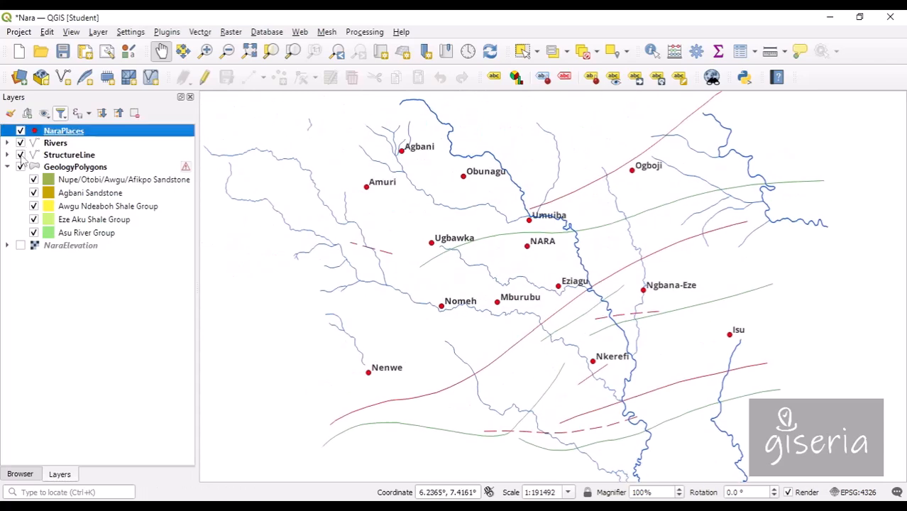
{"action": "left_click", "coordinate": [21, 154]}
{"action": "left_click_drag", "start_coordinate": [444, 302], "coordinate": [320, 399]}
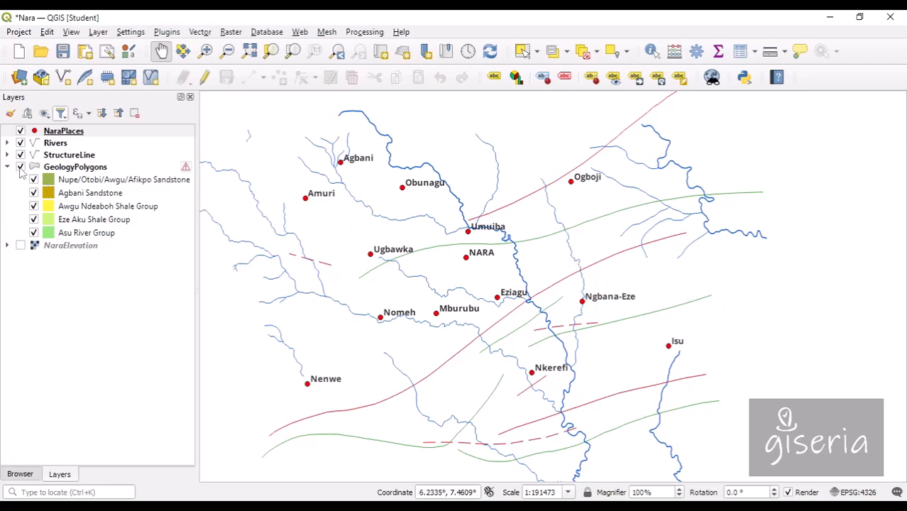
Show the NaraElevation raster on the map, inspect it up close, and save the project
{"action": "left_click", "coordinate": [20, 244]}
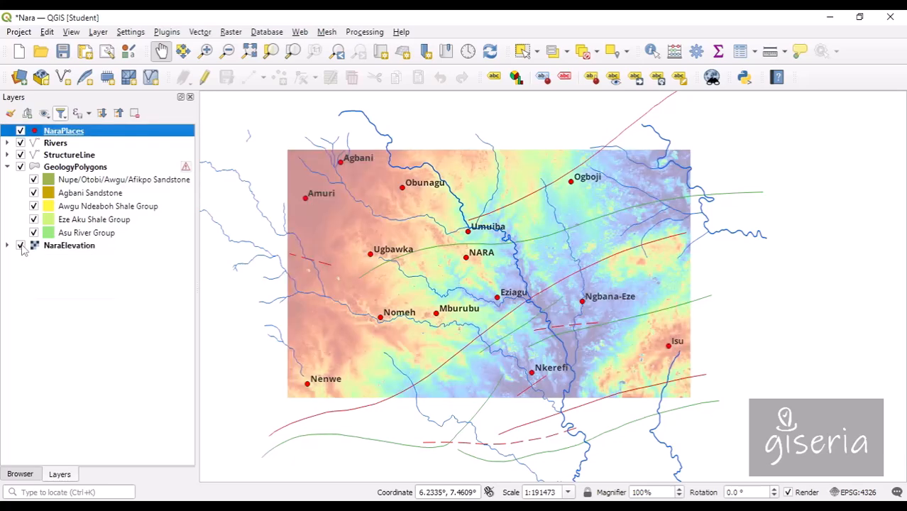
{"action": "scroll", "coordinate": [353, 277], "scroll_direction": "up", "scroll_amount": 2}
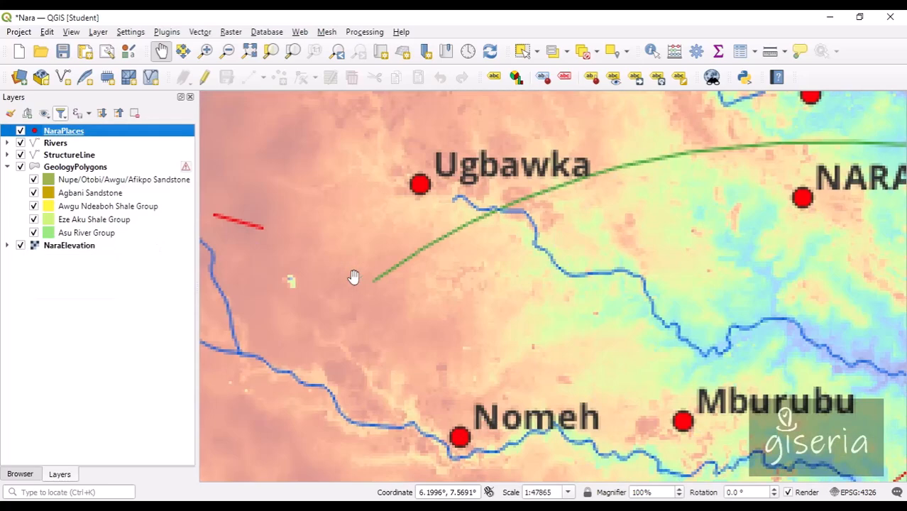
{"action": "scroll", "coordinate": [353, 277], "scroll_direction": "down", "scroll_amount": 2}
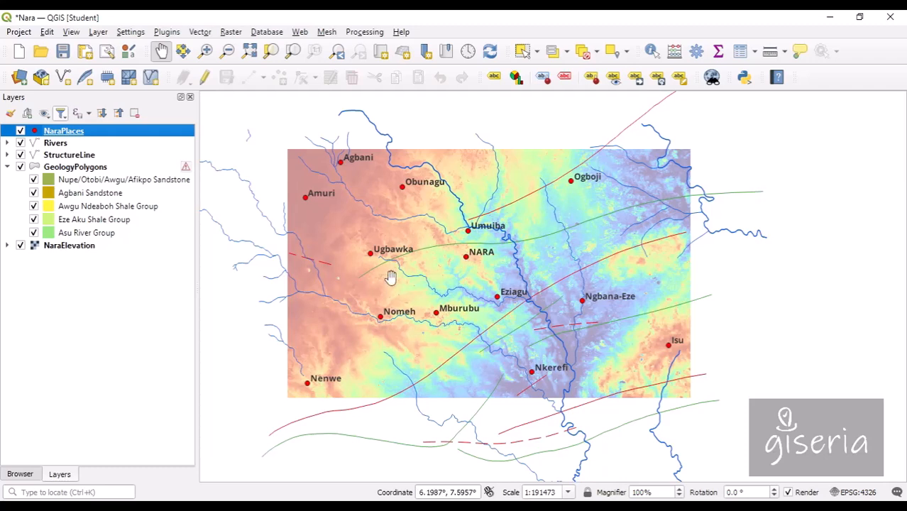
{"action": "left_click", "coordinate": [61, 53]}
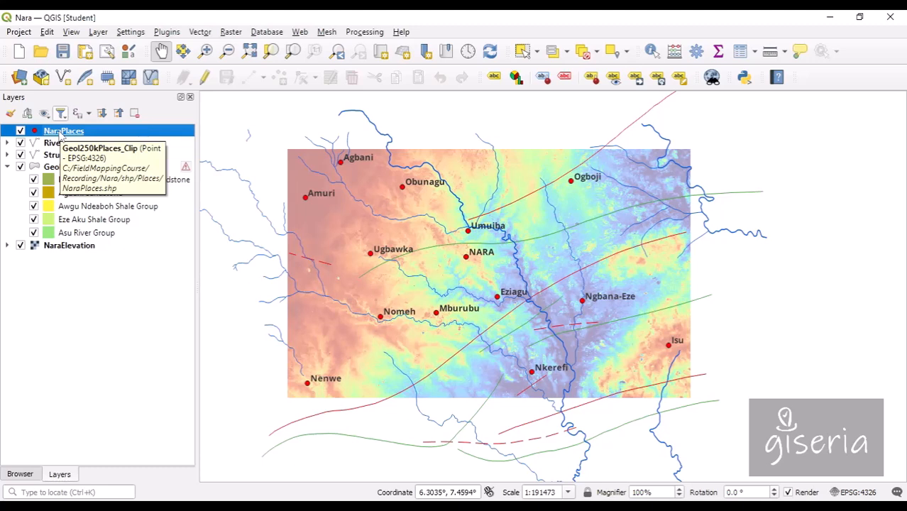
Open the NaraPlaces layer's properties and examine its general, provider, coordinate reference system and source details
{"action": "right_click", "coordinate": [63, 134]}
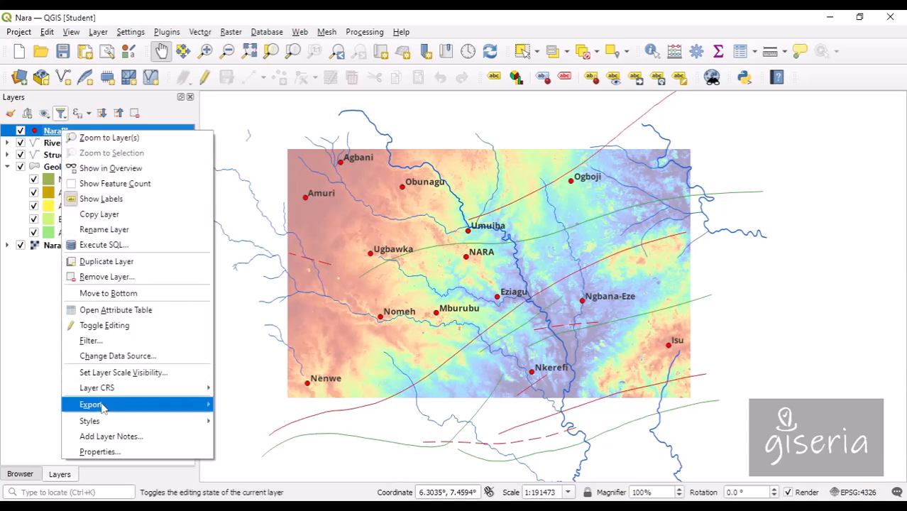
{"action": "left_click", "coordinate": [109, 453]}
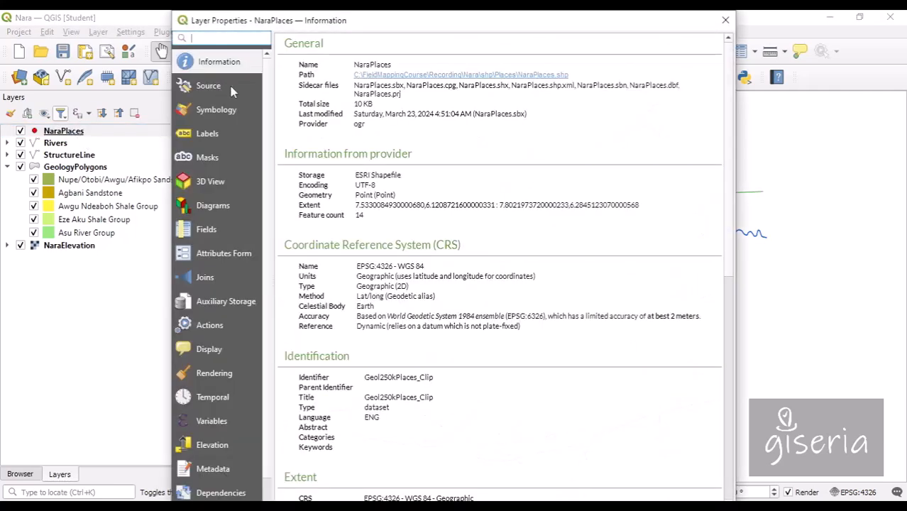
{"action": "scroll", "coordinate": [565, 175], "scroll_direction": "down", "scroll_amount": 4}
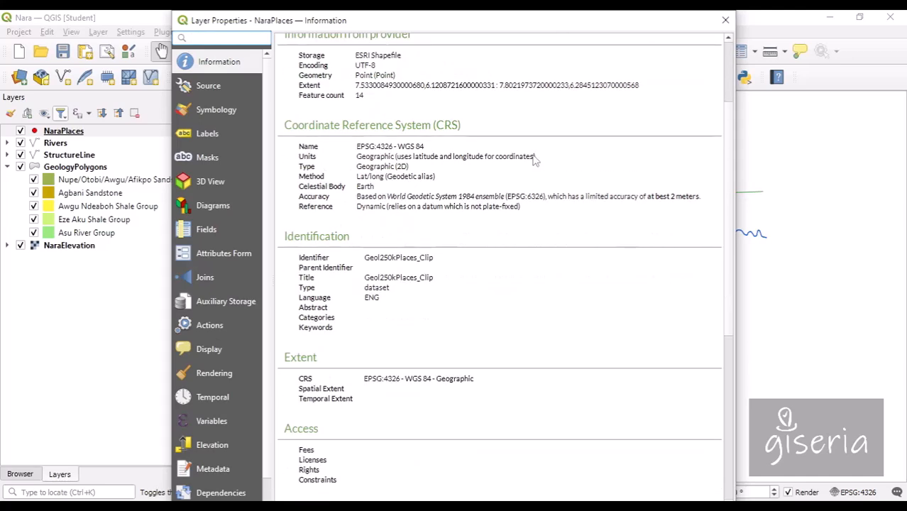
{"action": "scroll", "coordinate": [531, 226], "scroll_direction": "down", "scroll_amount": 2}
{"action": "scroll", "coordinate": [527, 230], "scroll_direction": "up", "scroll_amount": 3}
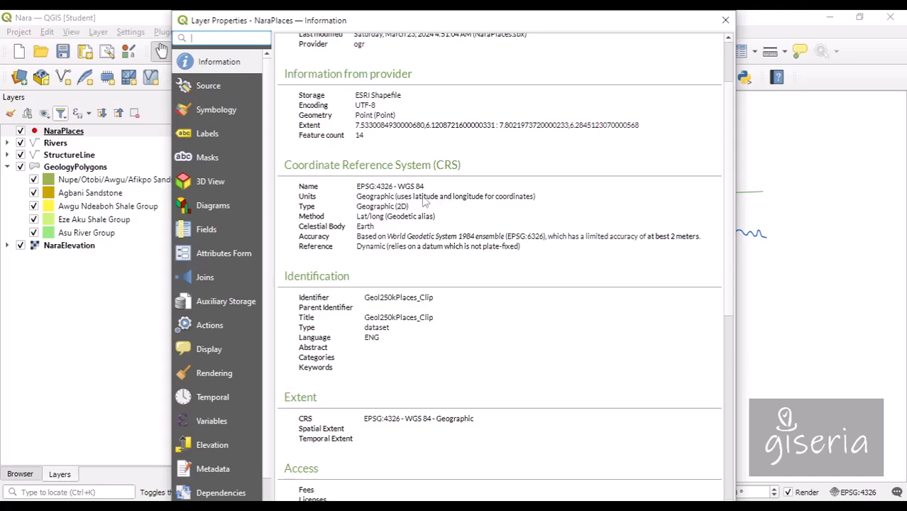
{"action": "scroll", "coordinate": [511, 319], "scroll_direction": "down", "scroll_amount": 3}
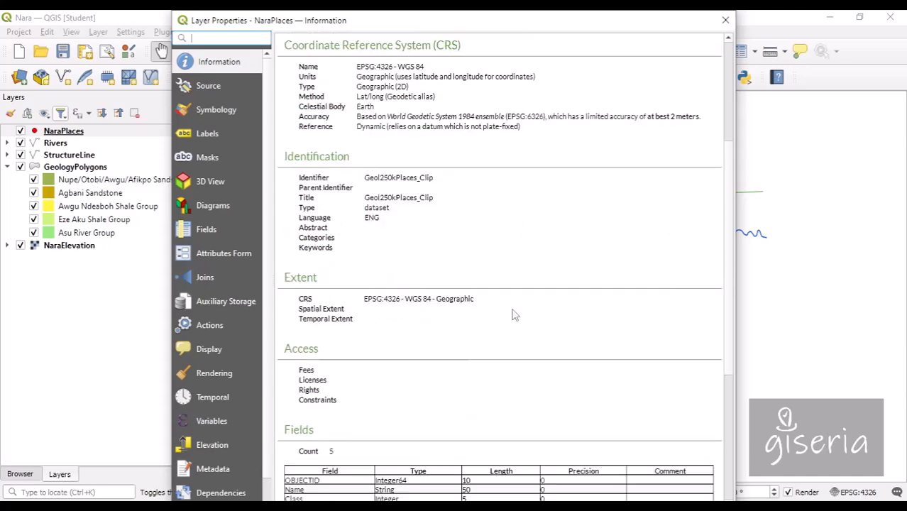
{"action": "scroll", "coordinate": [454, 270], "scroll_direction": "up", "scroll_amount": 4}
{"action": "scroll", "coordinate": [457, 150], "scroll_direction": "up", "scroll_amount": 1}
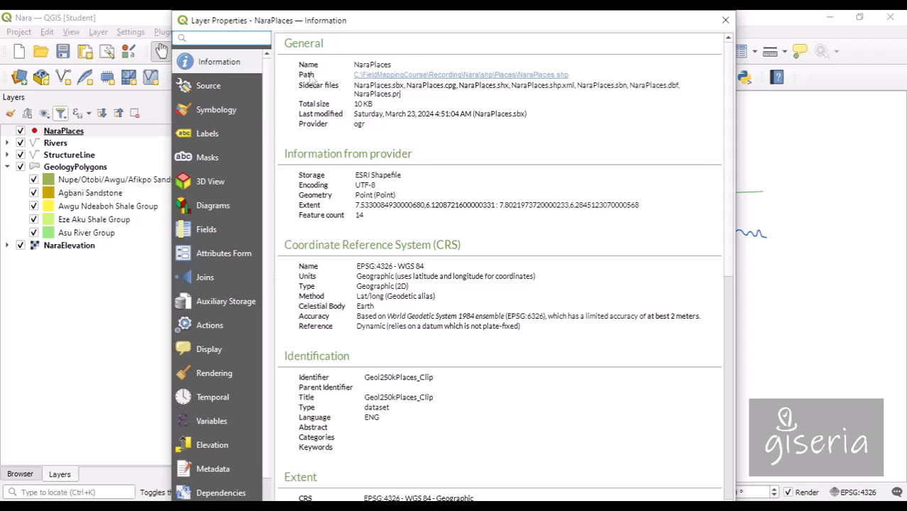
{"action": "left_click", "coordinate": [227, 87]}
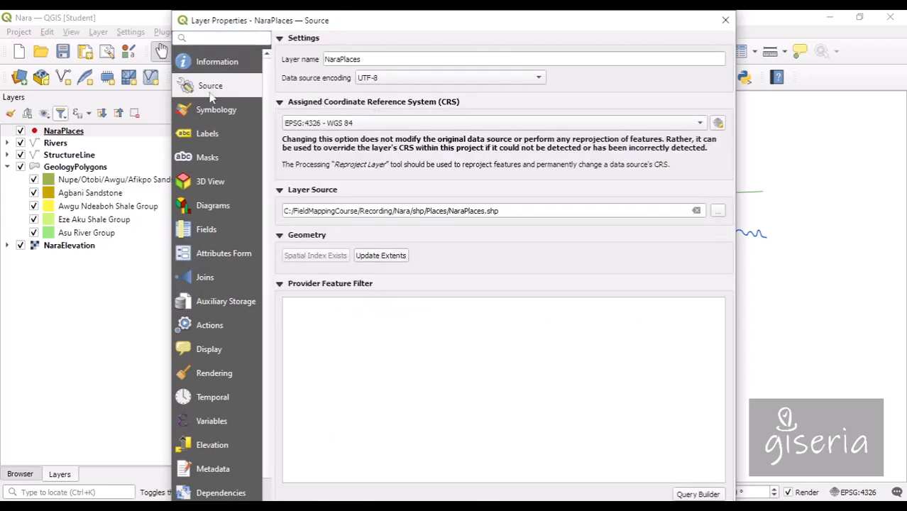
{"action": "left_click", "coordinate": [231, 65]}
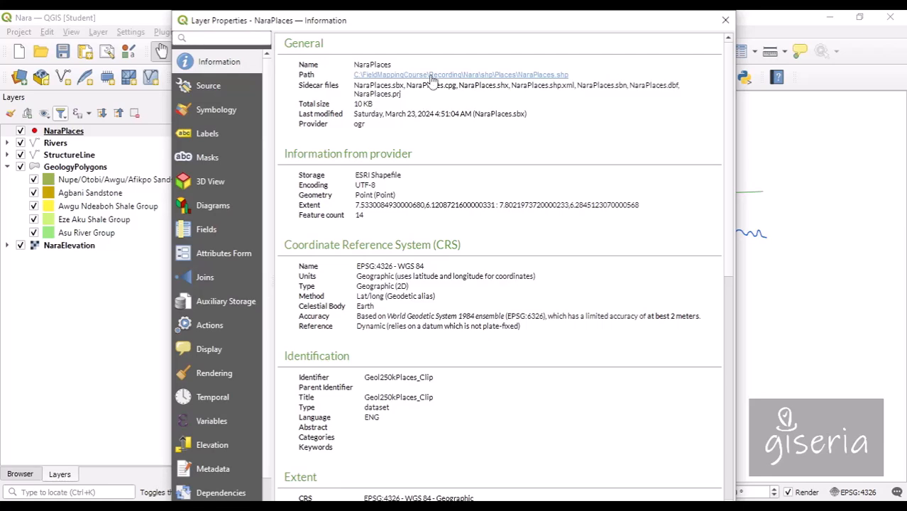
Open the NaraPlaces shapefile's folder from its path link, examine the component files, and close the layer properties
{"action": "left_click", "coordinate": [538, 76]}
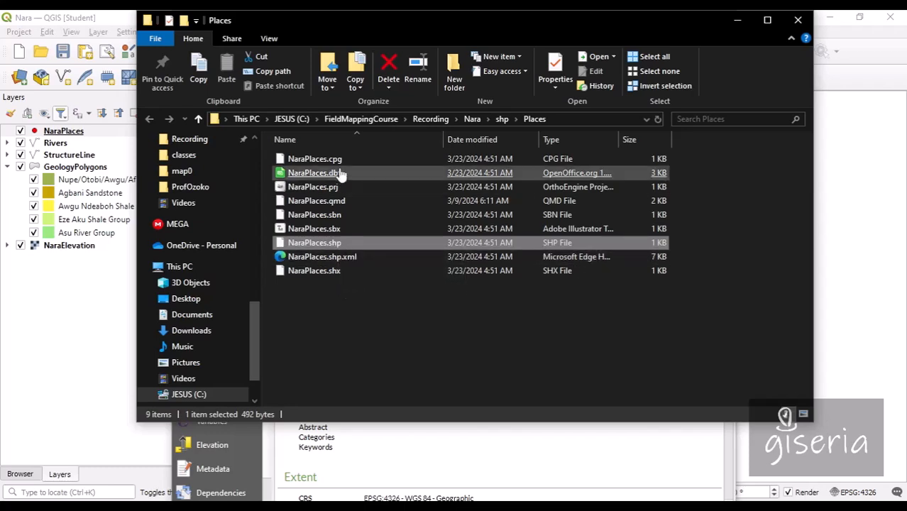
{"action": "left_click", "coordinate": [315, 163]}
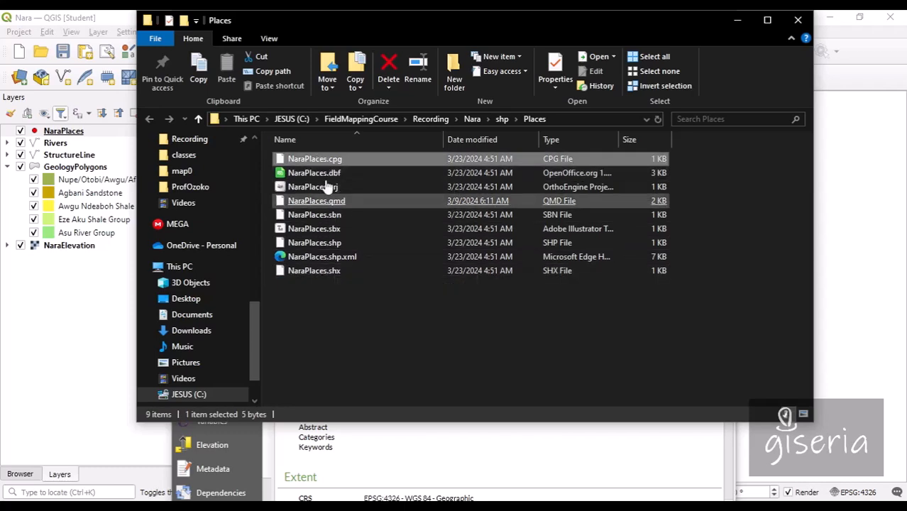
{"action": "left_click", "coordinate": [316, 242]}
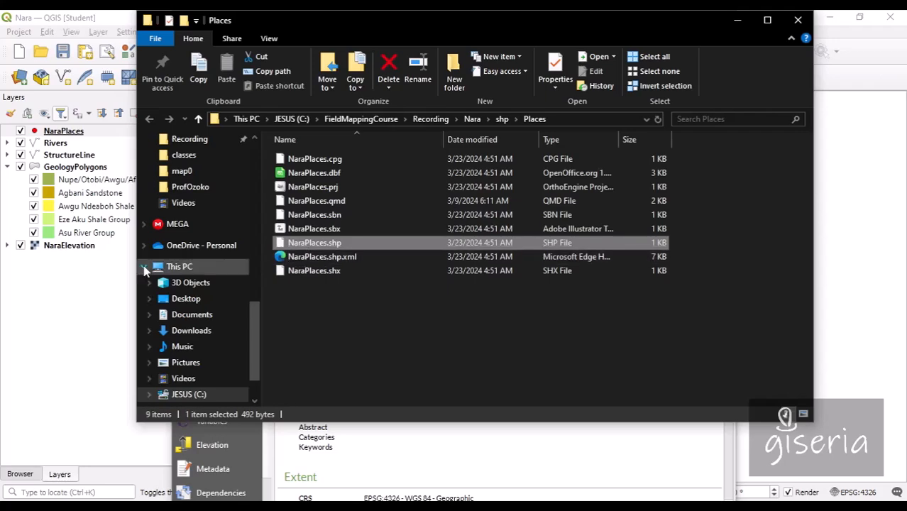
{"action": "left_click", "coordinate": [96, 302]}
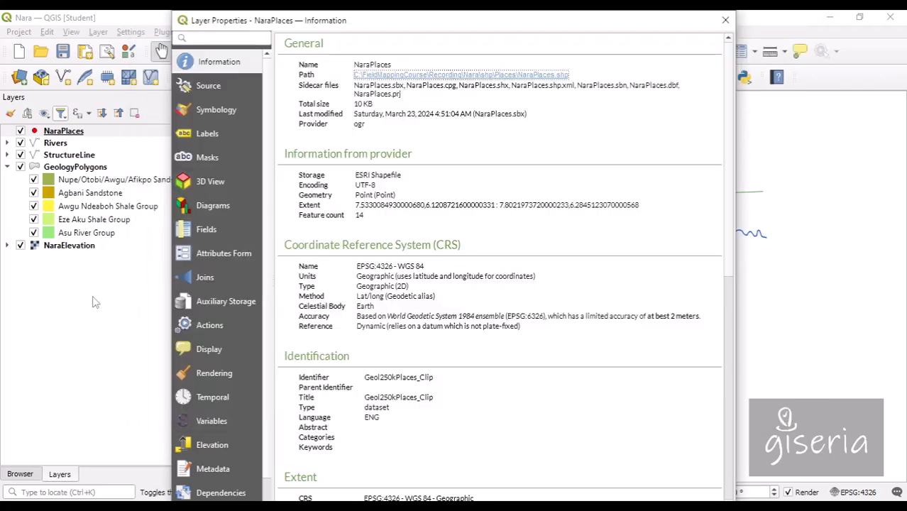
{"action": "left_click", "coordinate": [726, 20]}
Switch back to the Places folder in File Explorer and select the NaraPlaces.prj file
{"action": "mouse_move", "coordinate": [262, 507]}
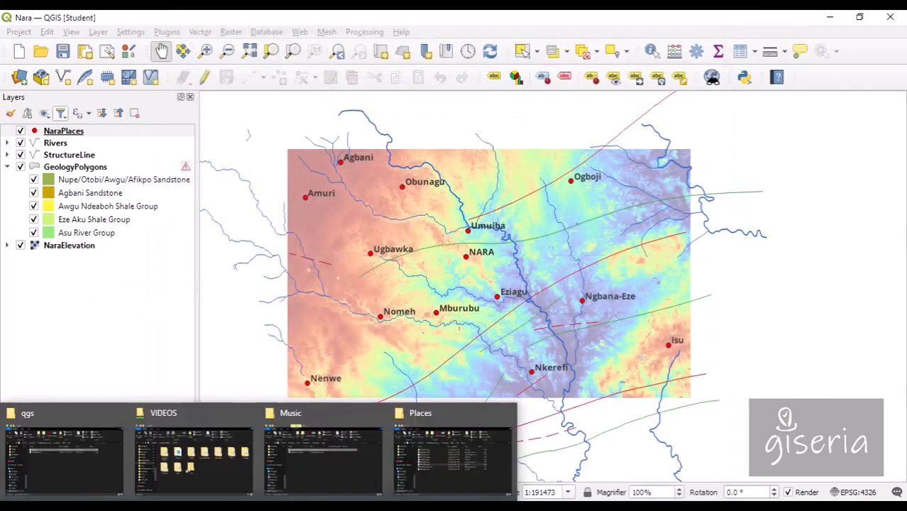
{"action": "left_click", "coordinate": [466, 465]}
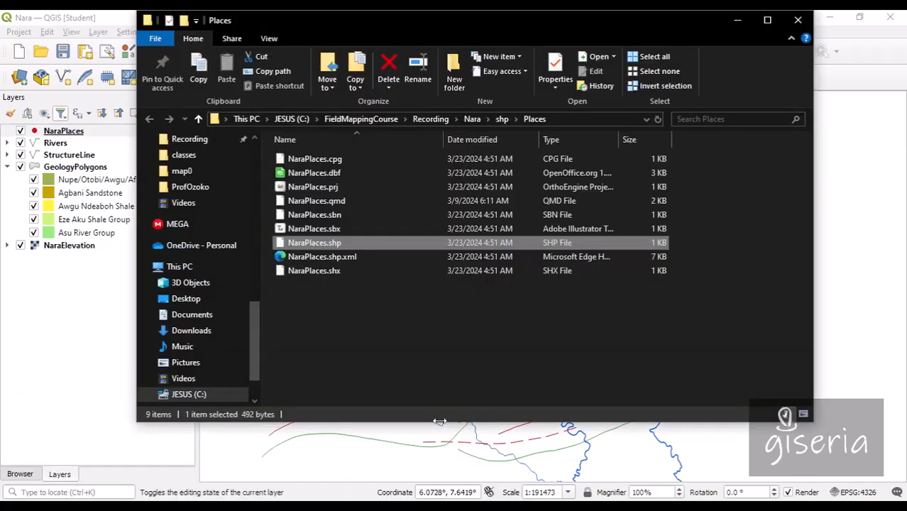
{"action": "left_click", "coordinate": [331, 188]}
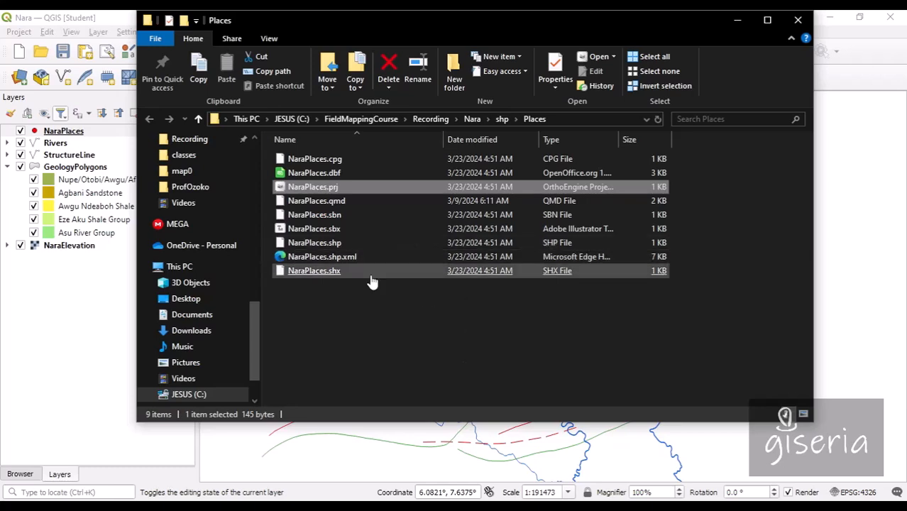
Go up to the shp folder, examine the shapefile components in the Boundary folder, and return to QGIS
{"action": "left_click", "coordinate": [501, 119]}
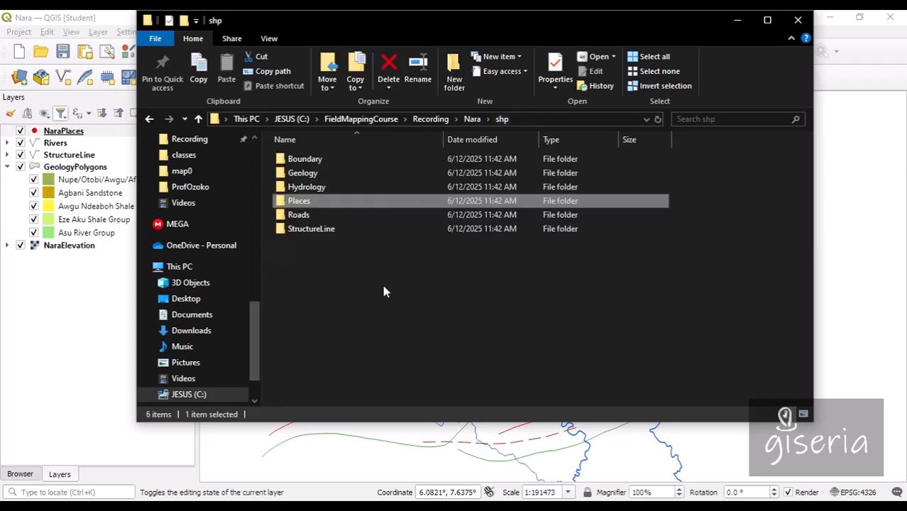
{"action": "left_click", "coordinate": [318, 163]}
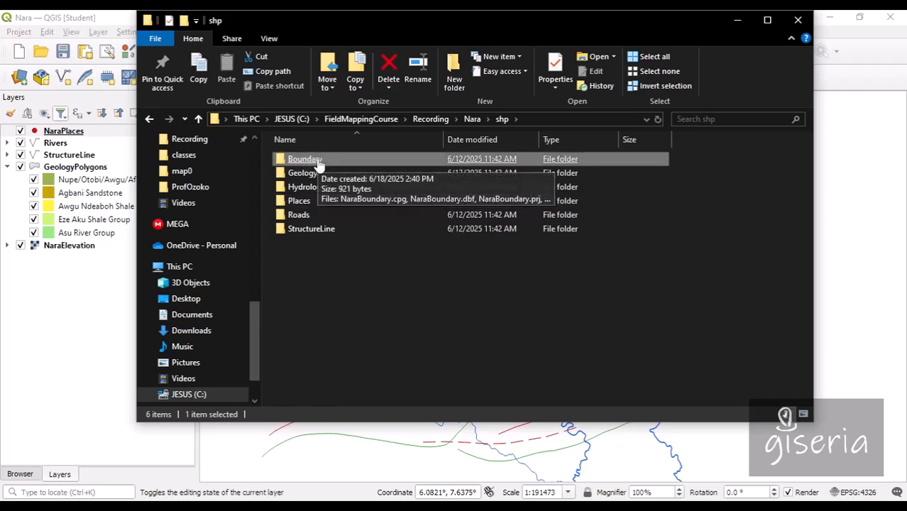
{"action": "double_click", "coordinate": [317, 162]}
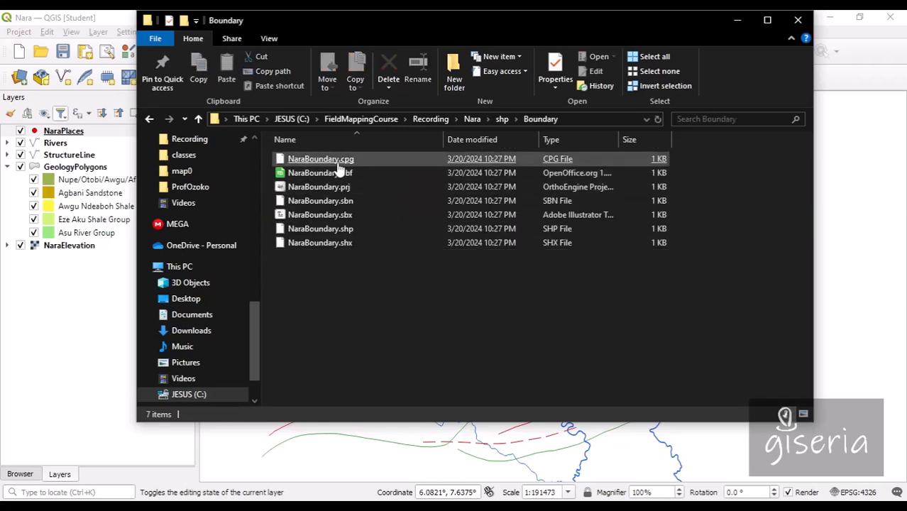
{"action": "left_click", "coordinate": [502, 119]}
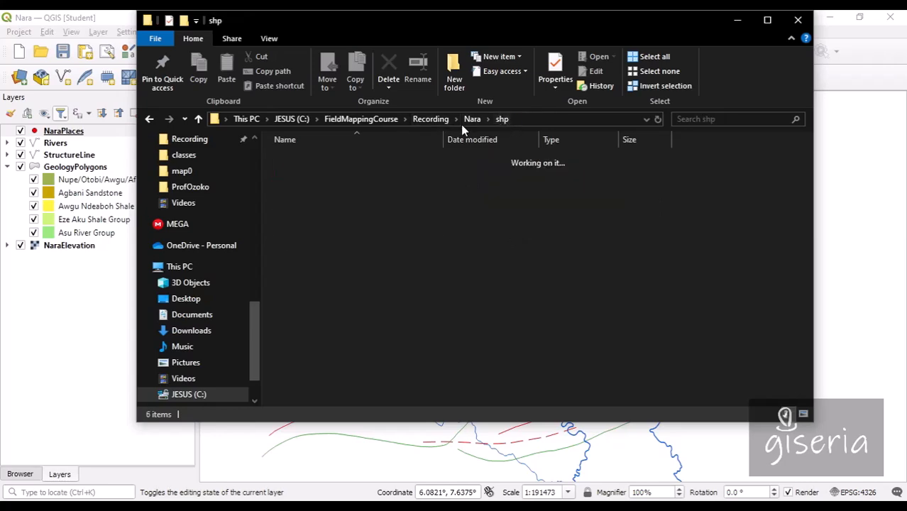
{"action": "left_click", "coordinate": [737, 20]}
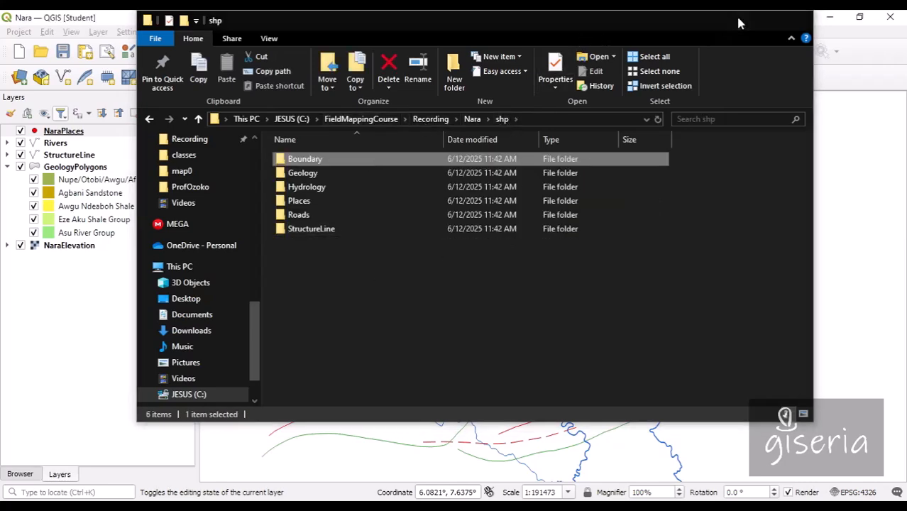
Repair the GeologyPolygons layer's data source by pointing it to NaraGeology.shp in the project's shp/Geology folder
{"action": "left_click", "coordinate": [107, 170]}
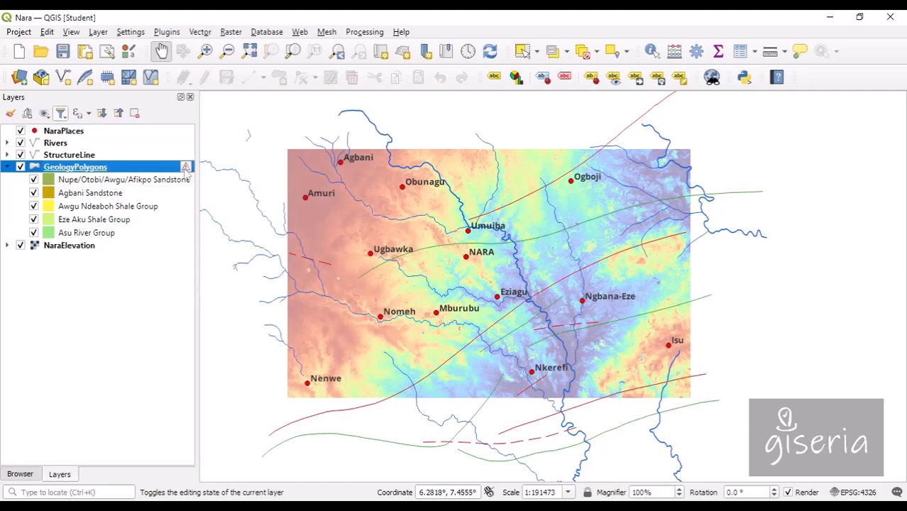
{"action": "mouse_move", "coordinate": [186, 169]}
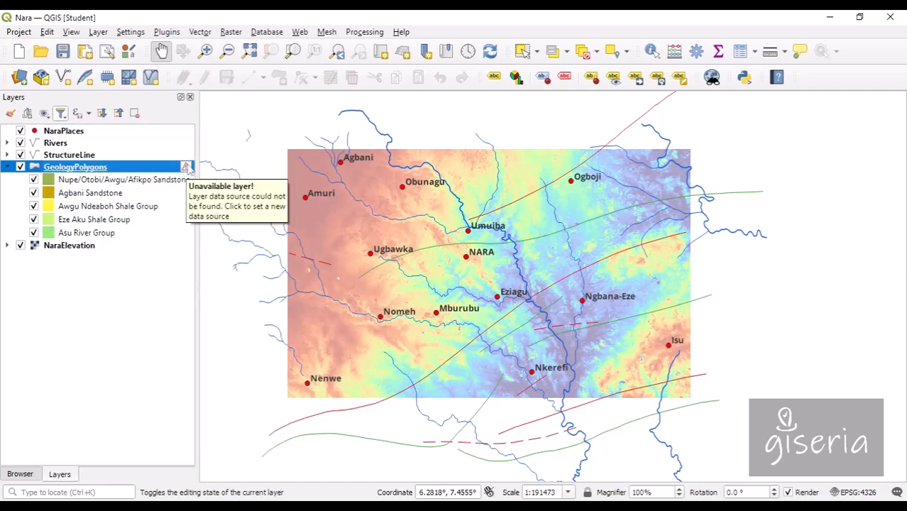
{"action": "right_click", "coordinate": [186, 168]}
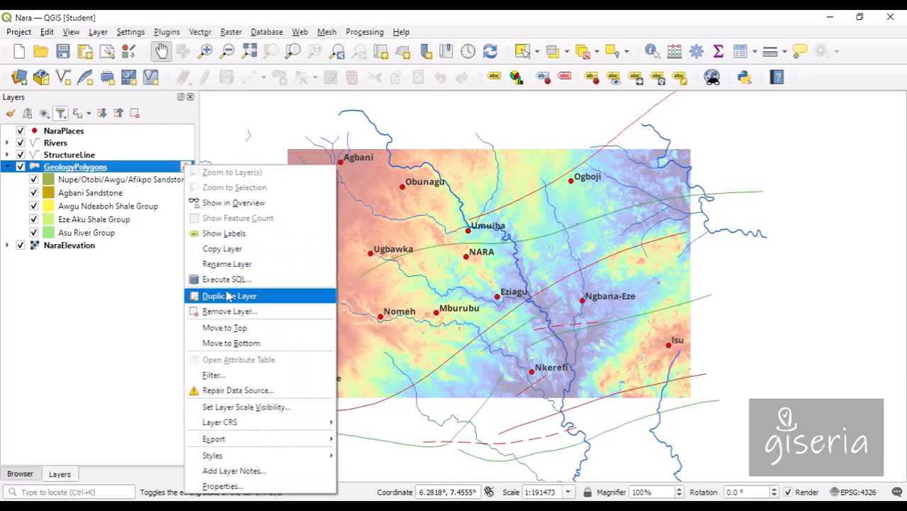
{"action": "left_click", "coordinate": [239, 391]}
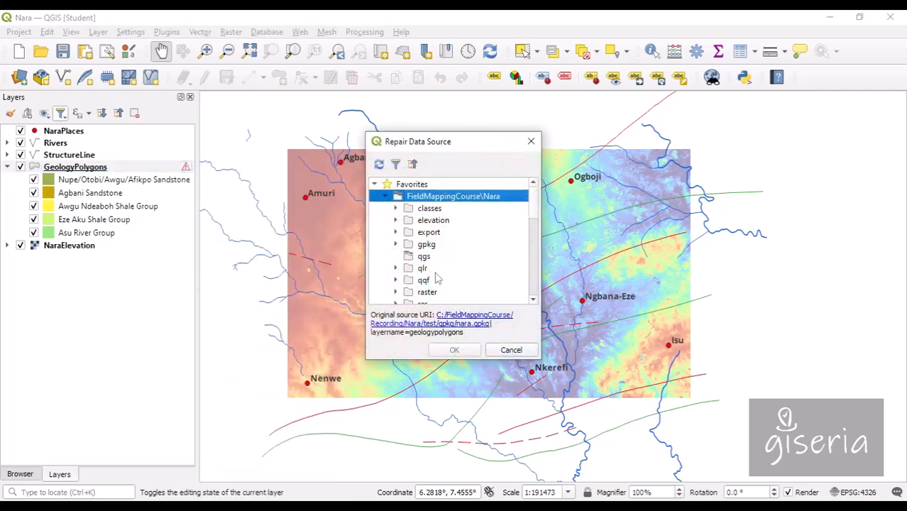
{"action": "left_click_drag", "start_coordinate": [533, 208], "coordinate": [535, 221]}
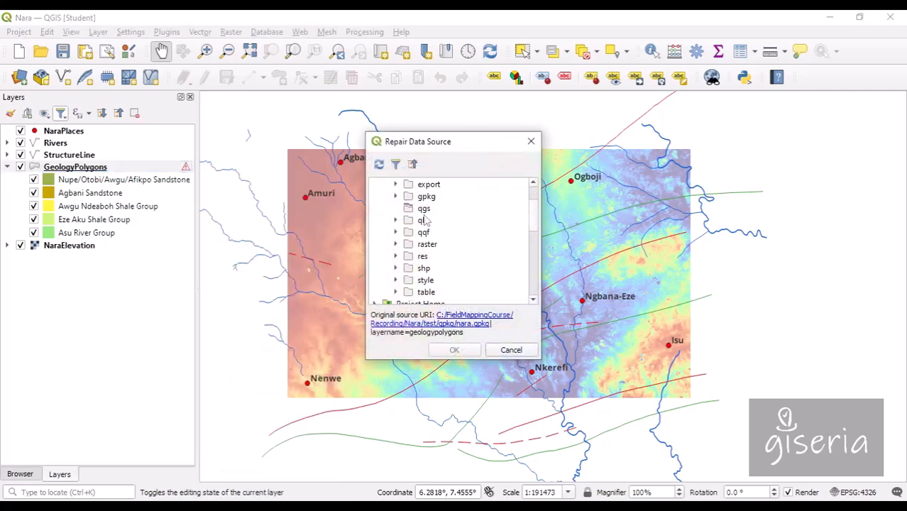
{"action": "left_click", "coordinate": [396, 268]}
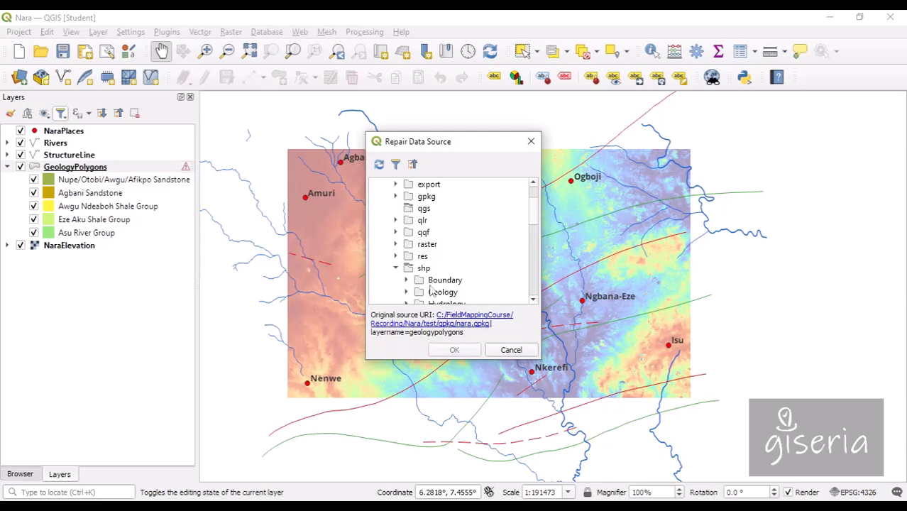
{"action": "left_click", "coordinate": [406, 292]}
{"action": "scroll", "coordinate": [447, 264], "scroll_direction": "down", "scroll_amount": 2}
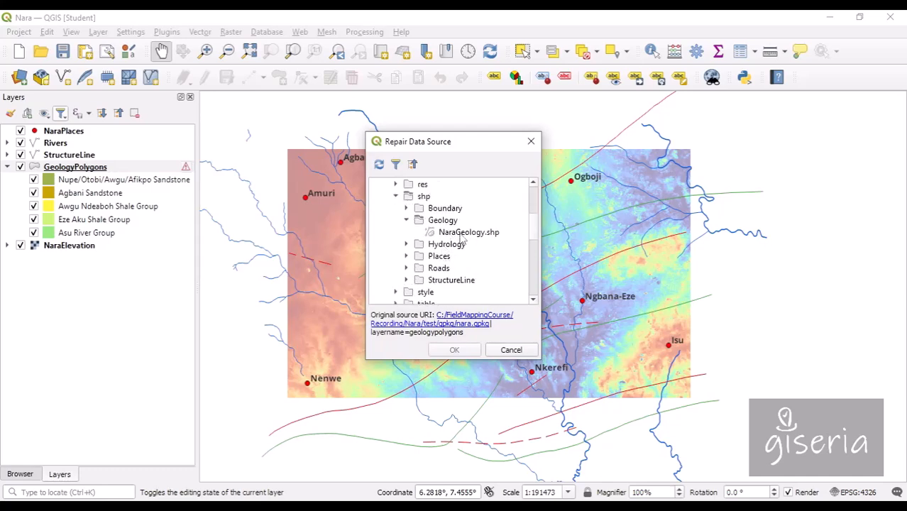
{"action": "left_click", "coordinate": [461, 233]}
{"action": "left_click", "coordinate": [460, 349]}
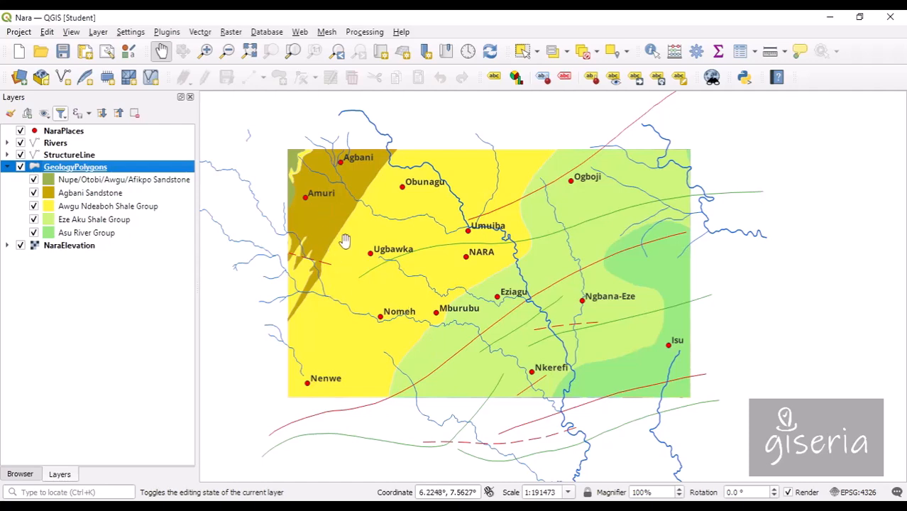
Look through the folders and data source types in the Browser and return to the layer list
{"action": "left_click_drag", "start_coordinate": [354, 240], "coordinate": [364, 238]}
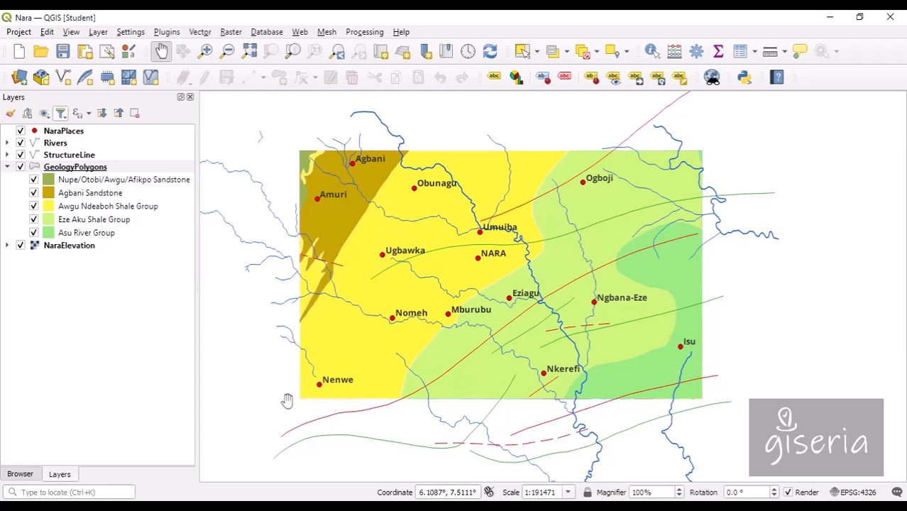
{"action": "left_click", "coordinate": [21, 474]}
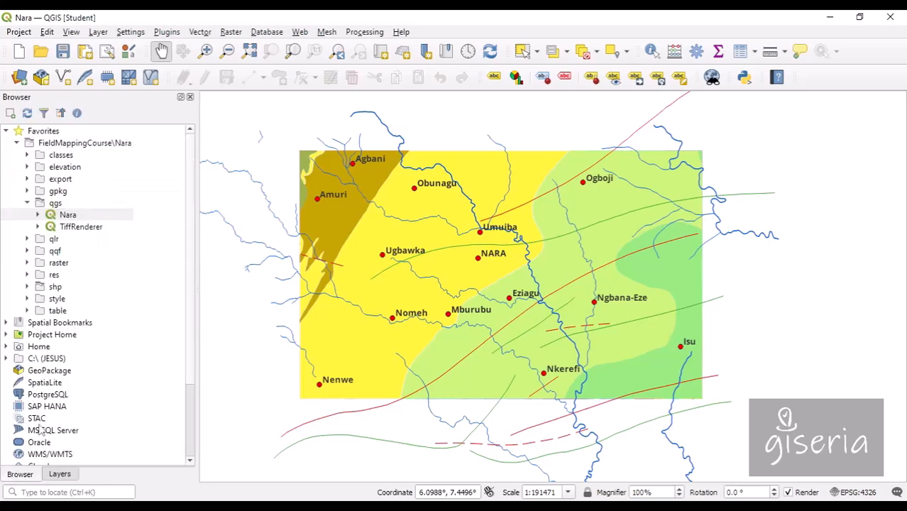
{"action": "scroll", "coordinate": [84, 264], "scroll_direction": "down", "scroll_amount": 2}
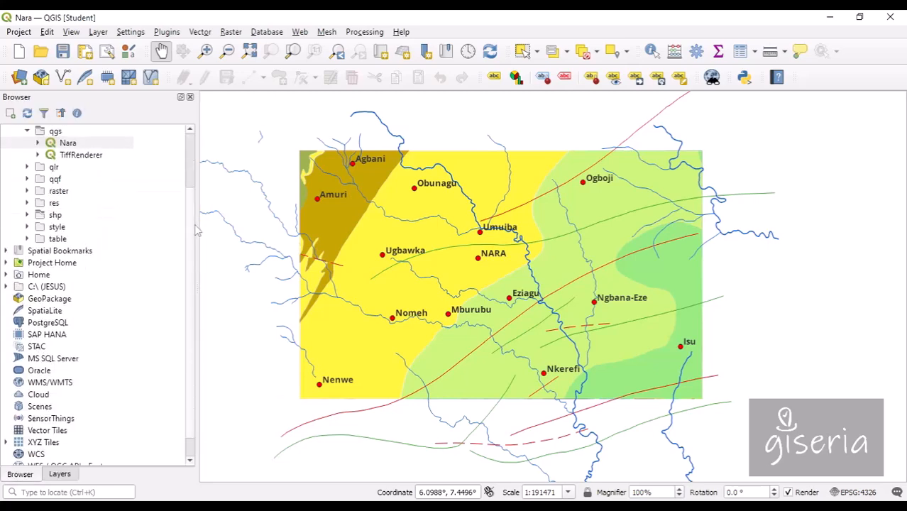
{"action": "left_click", "coordinate": [61, 474]}
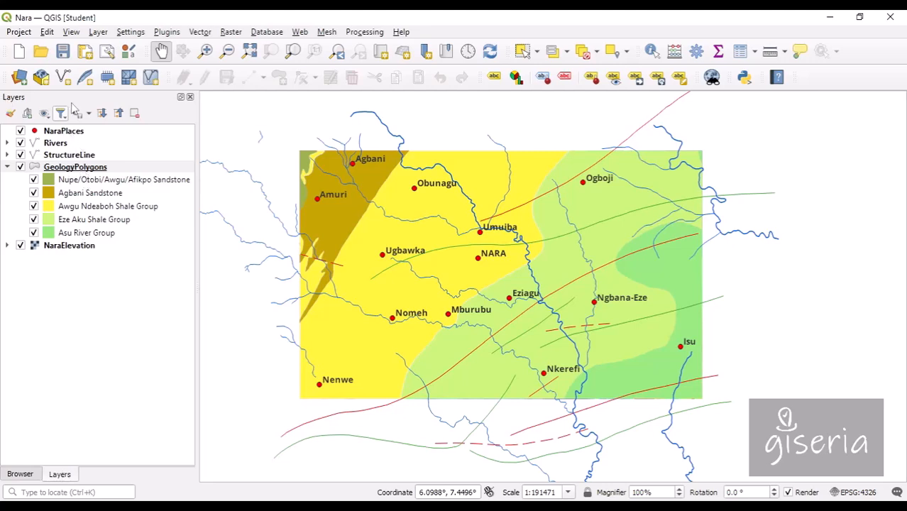
Move the Rivers layer above NaraPlaces in the layer order
{"action": "left_click", "coordinate": [52, 144]}
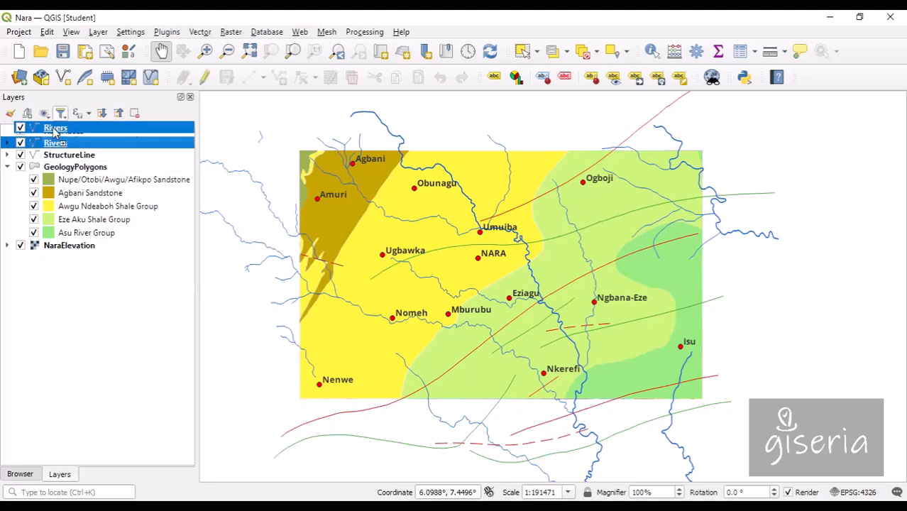
{"action": "left_click", "coordinate": [54, 132]}
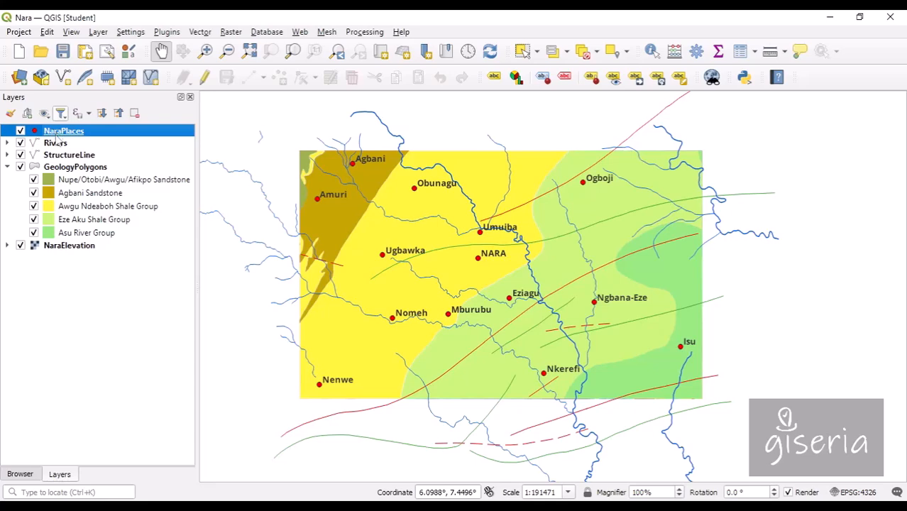
{"action": "left_click_drag", "start_coordinate": [56, 140], "coordinate": [53, 159]}
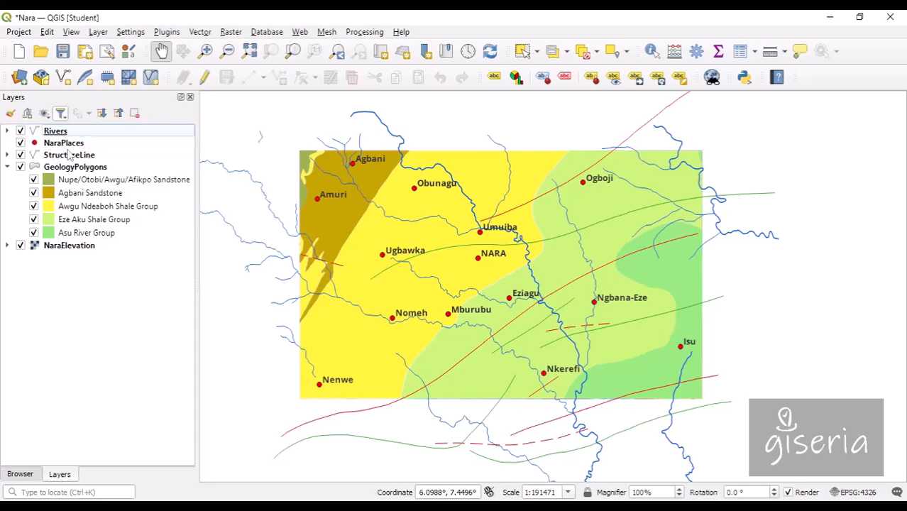
Move NaraPlaces below NaraElevation in the layer order, hiding GeologyPolygons temporarily and showing it again
{"action": "left_click", "coordinate": [20, 167]}
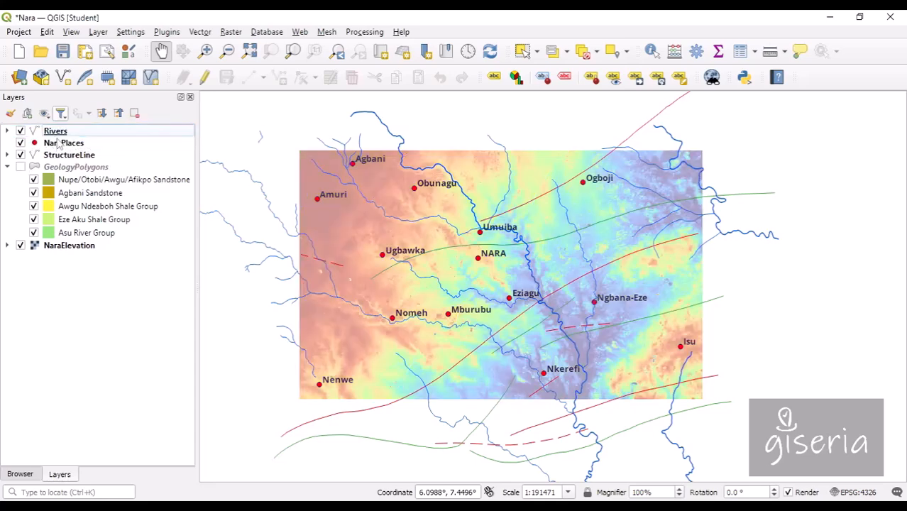
{"action": "left_click_drag", "start_coordinate": [55, 146], "coordinate": [66, 253]}
{"action": "left_click", "coordinate": [20, 155]}
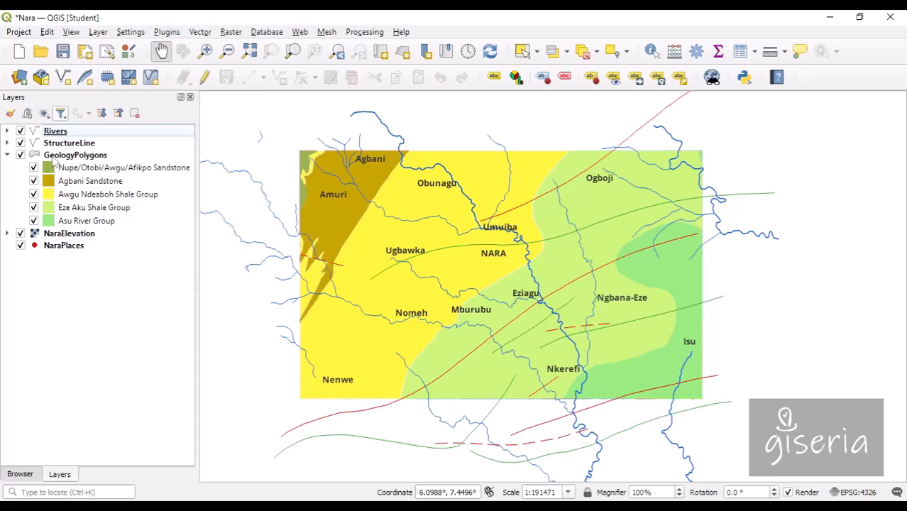
Move the NaraPlaces layer back to the top of the layer order
{"action": "left_click", "coordinate": [57, 249]}
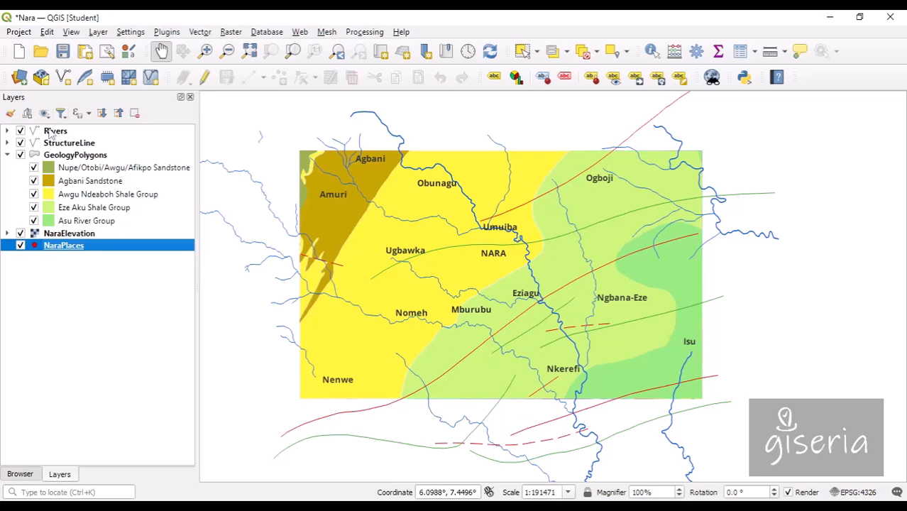
{"action": "right_click", "coordinate": [60, 245]}
{"action": "left_click", "coordinate": [97, 173]}
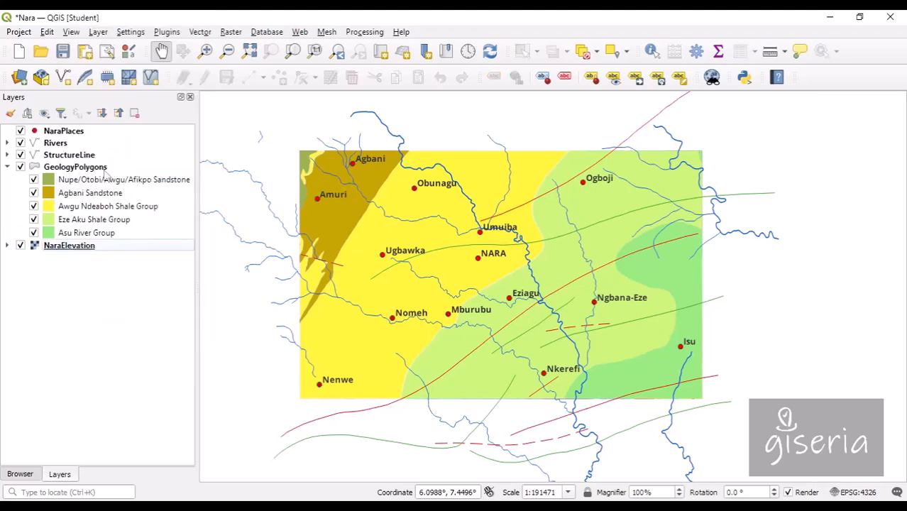
Place NaraElevation above GeologyPolygons in the layer order and return it to the bottom
{"action": "left_click_drag", "start_coordinate": [60, 247], "coordinate": [64, 167]}
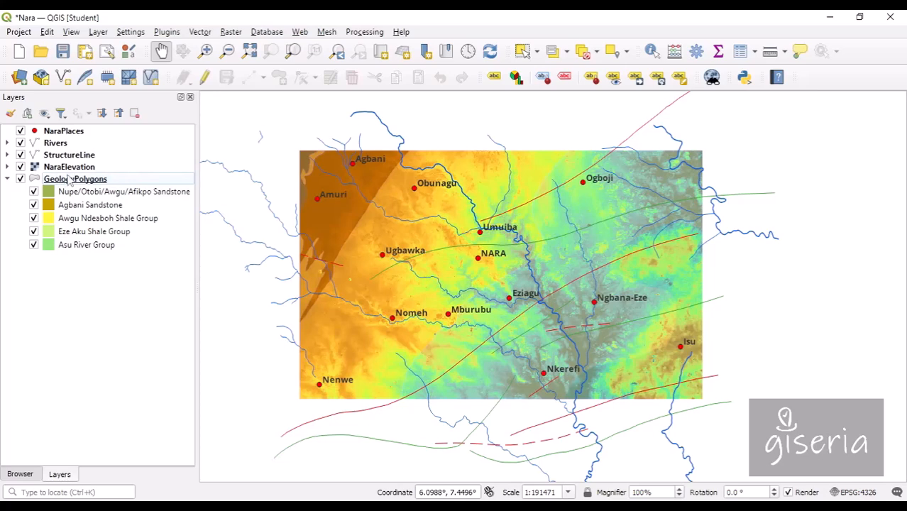
{"action": "right_click", "coordinate": [65, 168]}
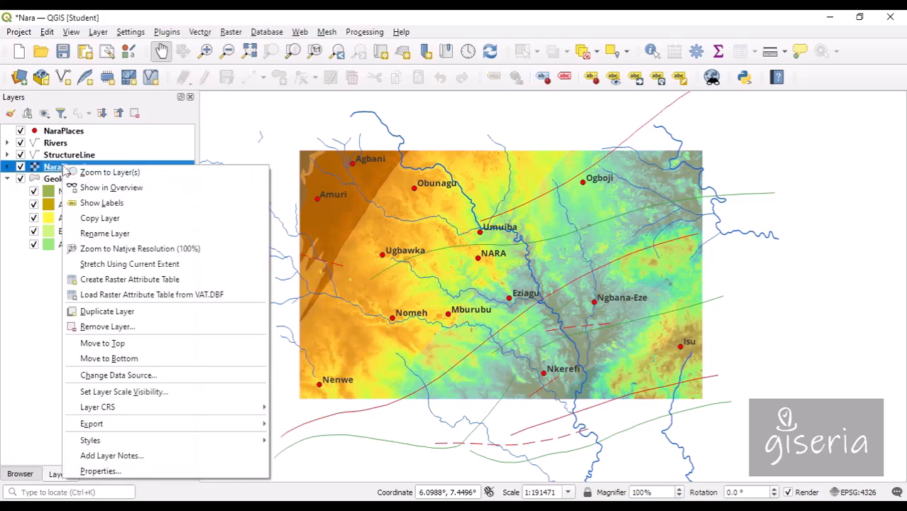
{"action": "left_click", "coordinate": [110, 359]}
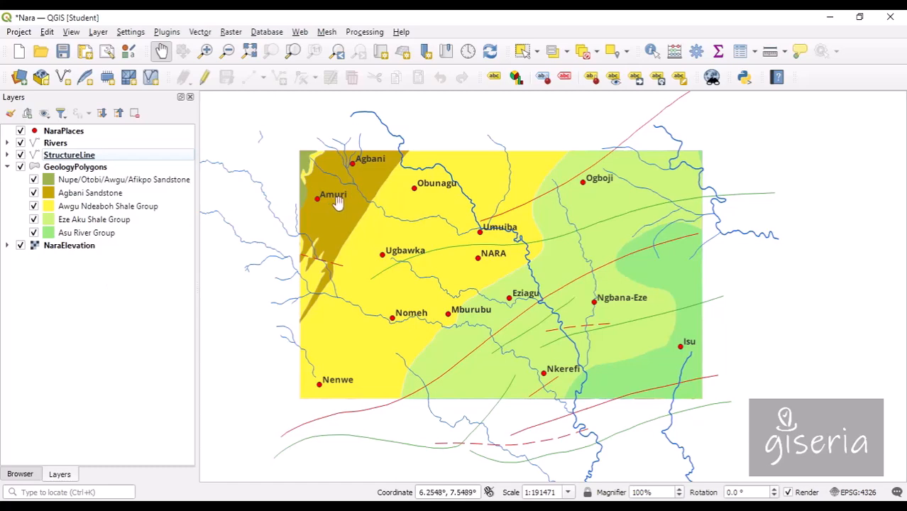
Hide GeologyPolygons to view the elevation raster beneath it, and show the layer again
{"action": "left_click_drag", "start_coordinate": [296, 200], "coordinate": [342, 205]}
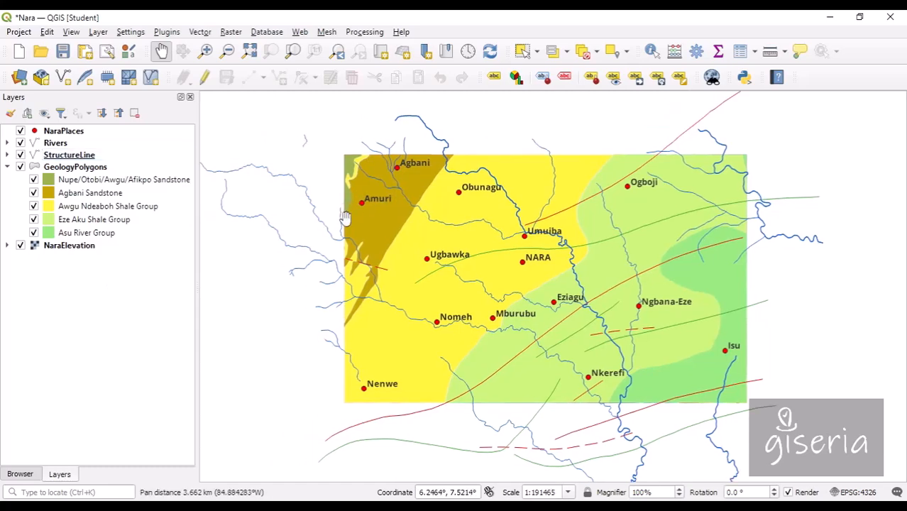
{"action": "left_click", "coordinate": [20, 167]}
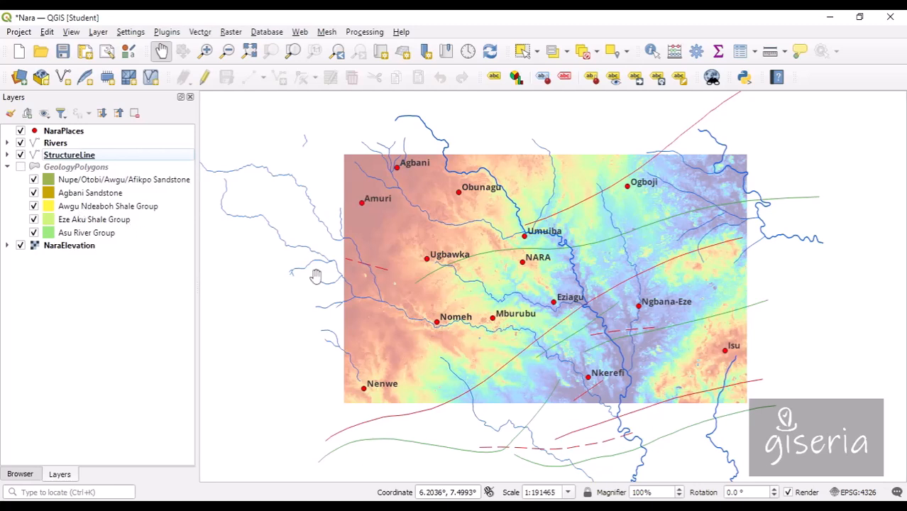
{"action": "left_click_drag", "start_coordinate": [423, 291], "coordinate": [360, 278]}
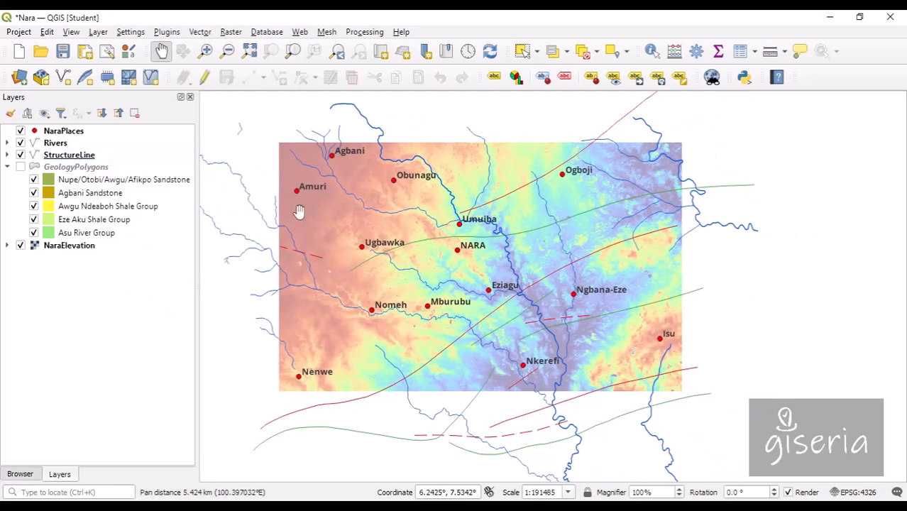
{"action": "left_click", "coordinate": [19, 168]}
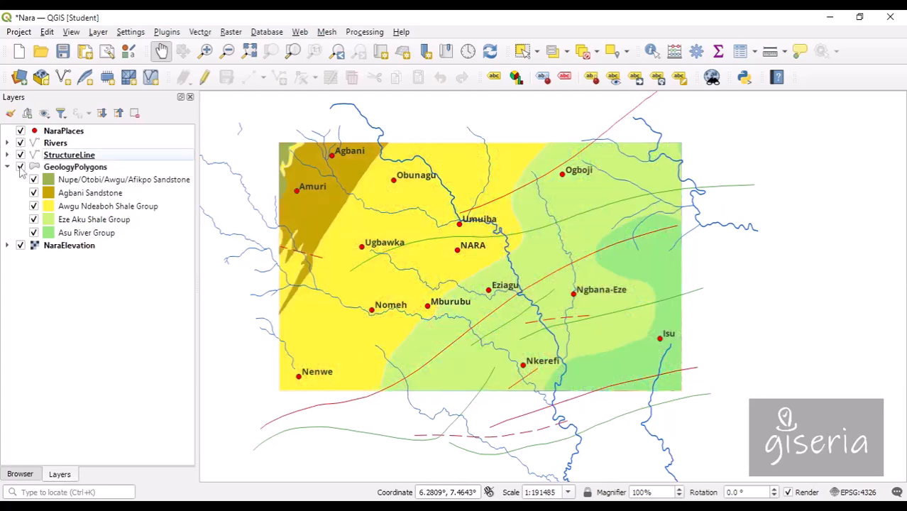
Open layer styling for GeologyPolygons and widen the styling area to show all its settings
{"action": "left_click", "coordinate": [76, 169]}
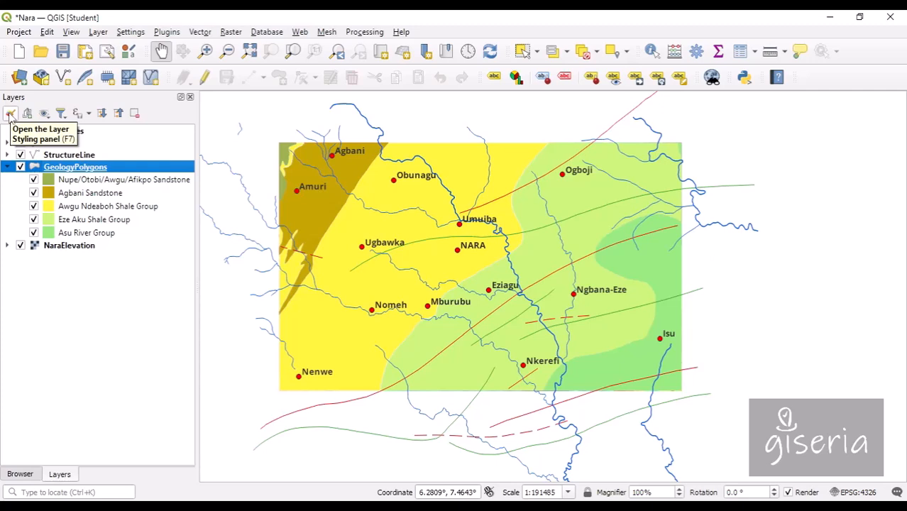
{"action": "left_click", "coordinate": [10, 111]}
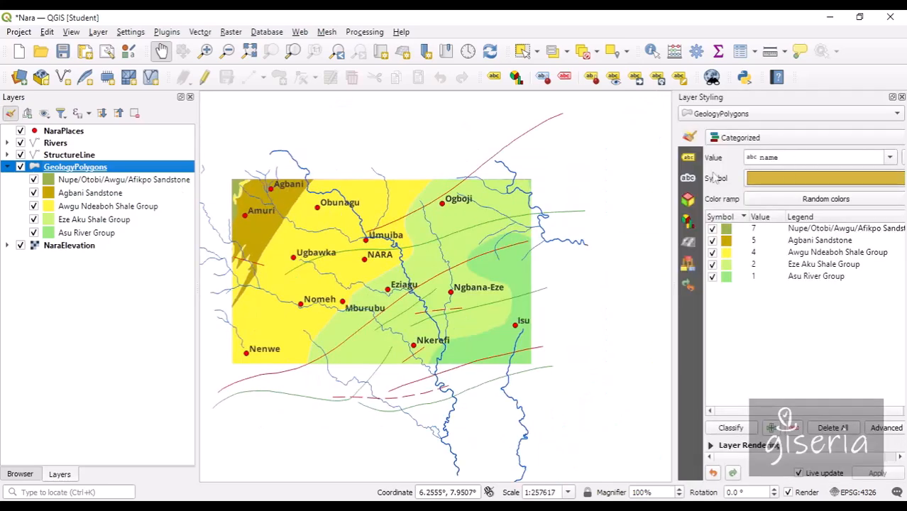
{"action": "left_click_drag", "start_coordinate": [675, 178], "coordinate": [629, 177]}
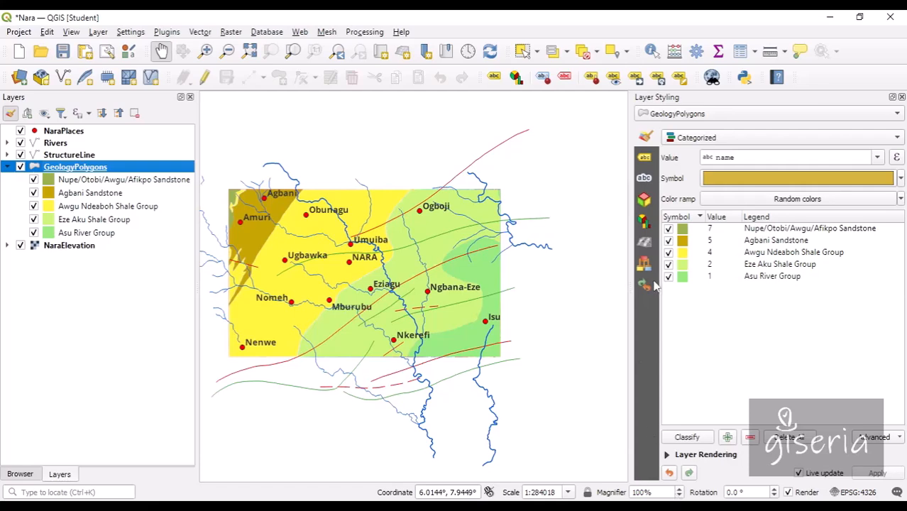
Examine the global map shading, symbology and label settings available for GeologyPolygons
{"action": "left_click", "coordinate": [645, 244]}
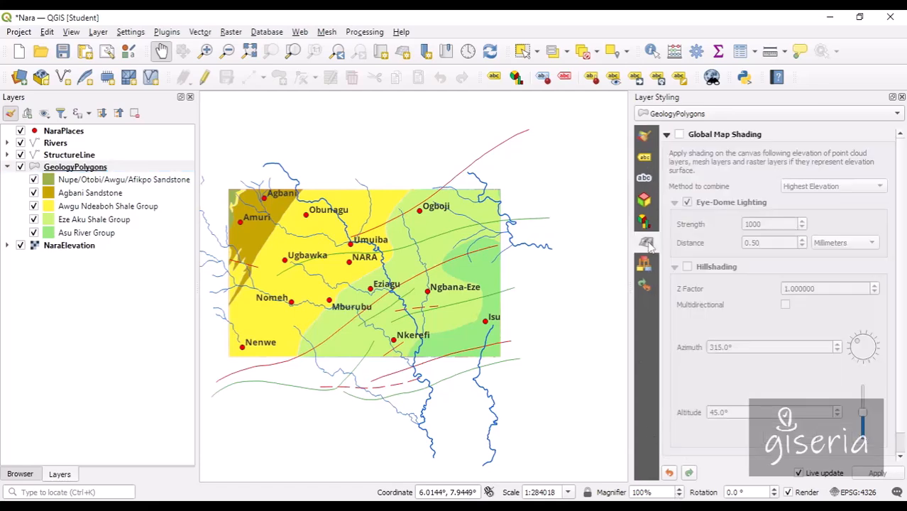
{"action": "left_click", "coordinate": [644, 138]}
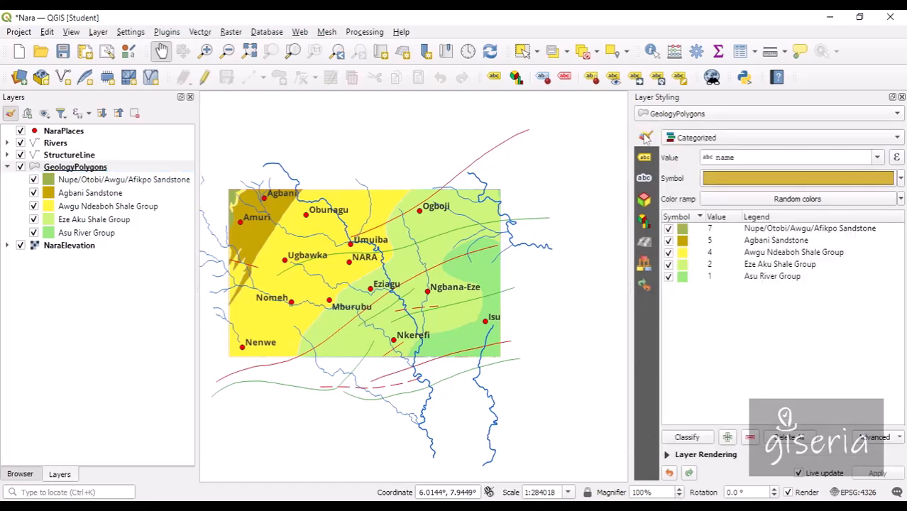
{"action": "left_click", "coordinate": [644, 159]}
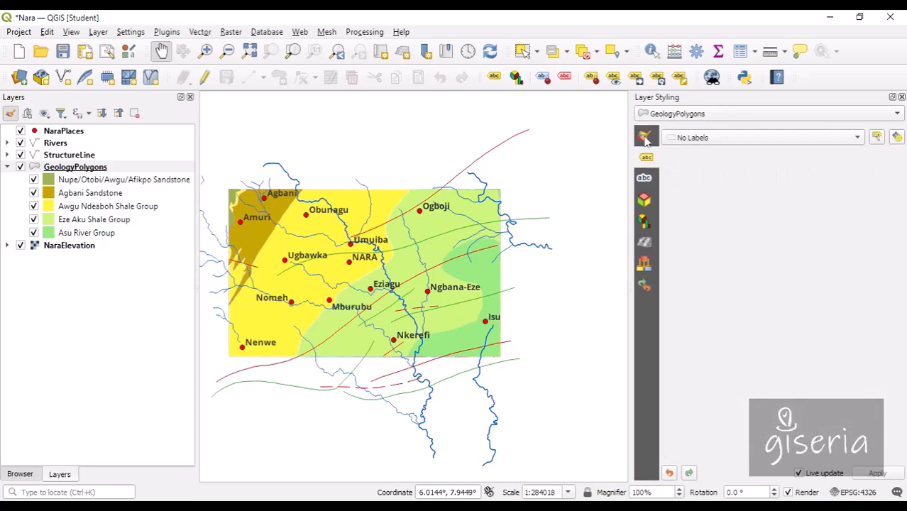
Reduce the GeologyPolygons layer's opacity to about 40.6% in its symbology rendering settings
{"action": "left_click", "coordinate": [645, 137]}
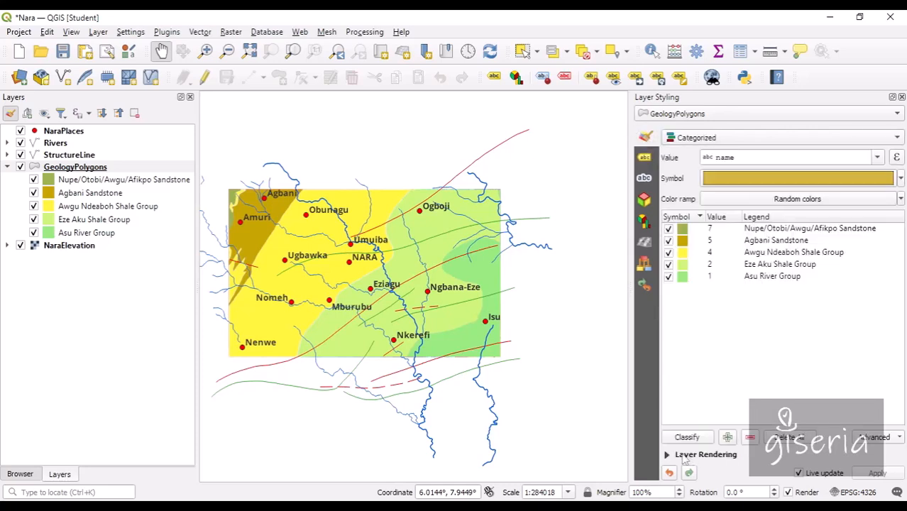
{"action": "left_click", "coordinate": [681, 458]}
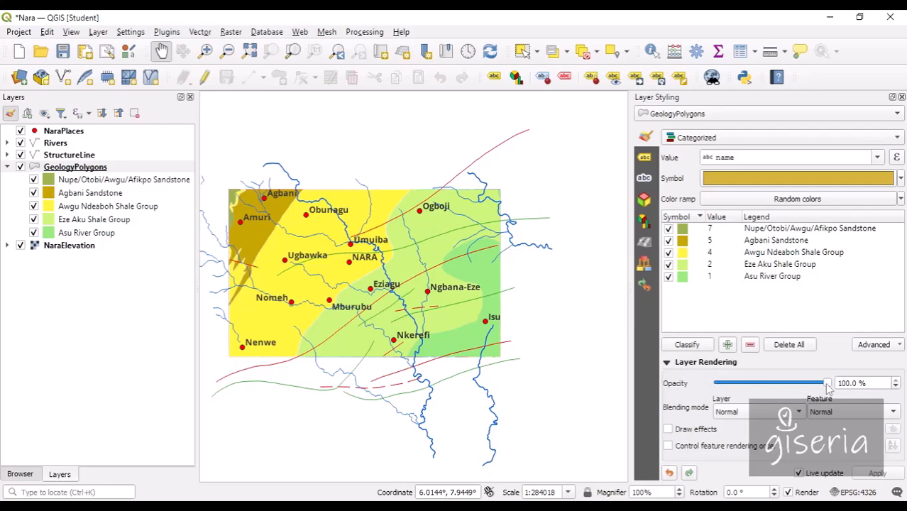
{"action": "left_click_drag", "start_coordinate": [826, 384], "coordinate": [763, 384]}
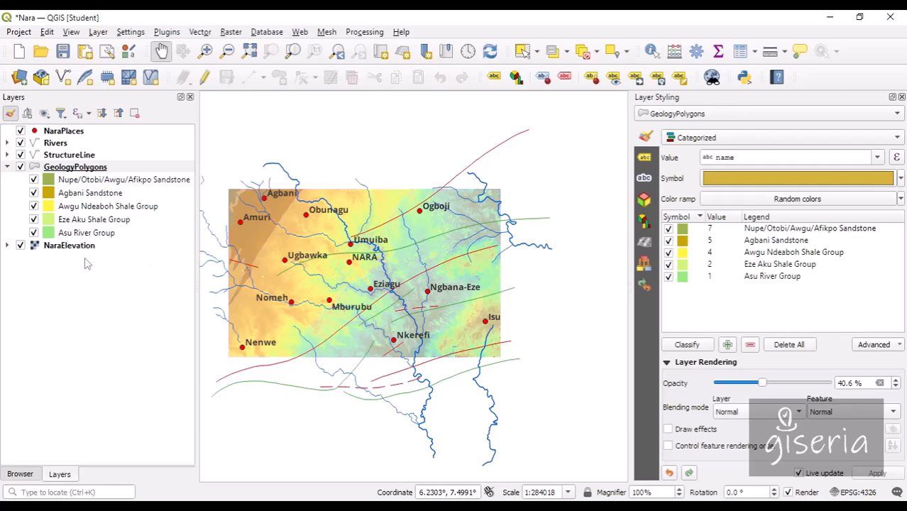
Restore the GeologyPolygons layer's opacity to 100% and close the layer styling settings
{"action": "left_click_drag", "start_coordinate": [763, 384], "coordinate": [829, 384]}
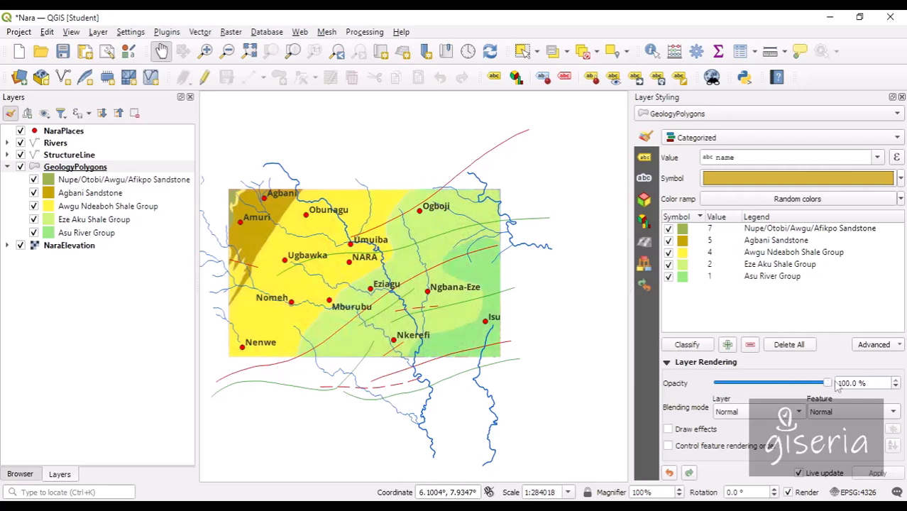
{"action": "left_click", "coordinate": [902, 97]}
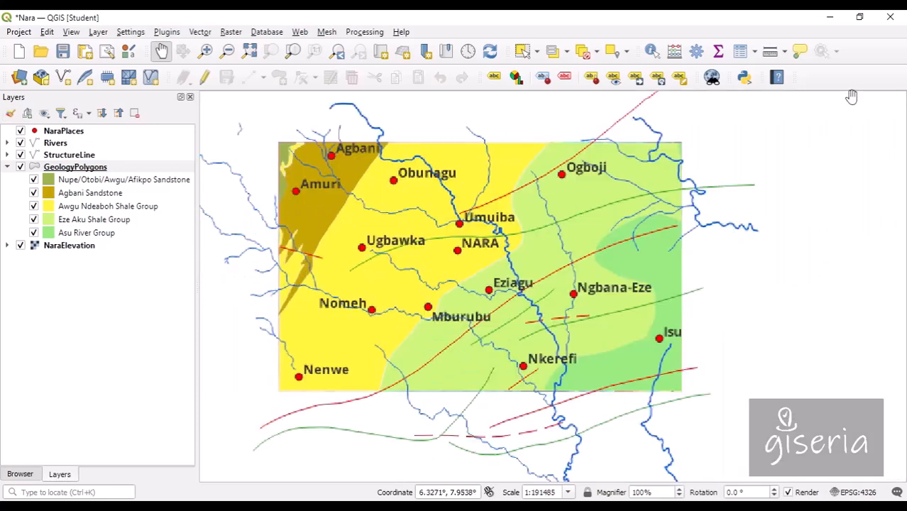
{"action": "left_click_drag", "start_coordinate": [472, 159], "coordinate": [565, 164]}
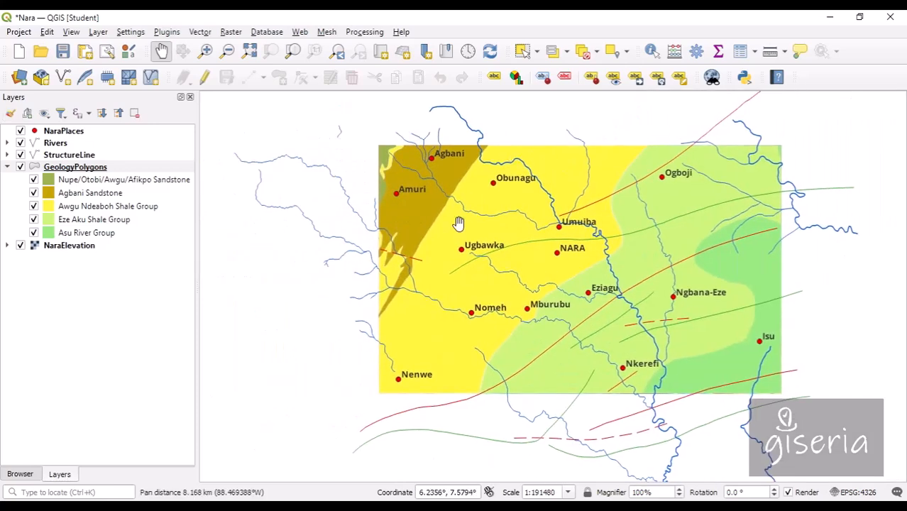
{"action": "left_click", "coordinate": [10, 476]}
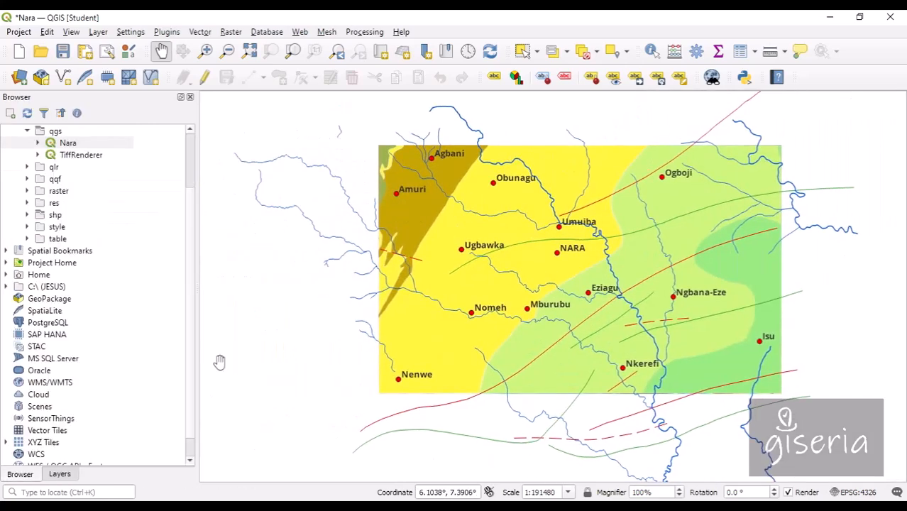
{"action": "left_click", "coordinate": [453, 245]}
{"action": "left_click_drag", "start_coordinate": [453, 244], "coordinate": [426, 243]}
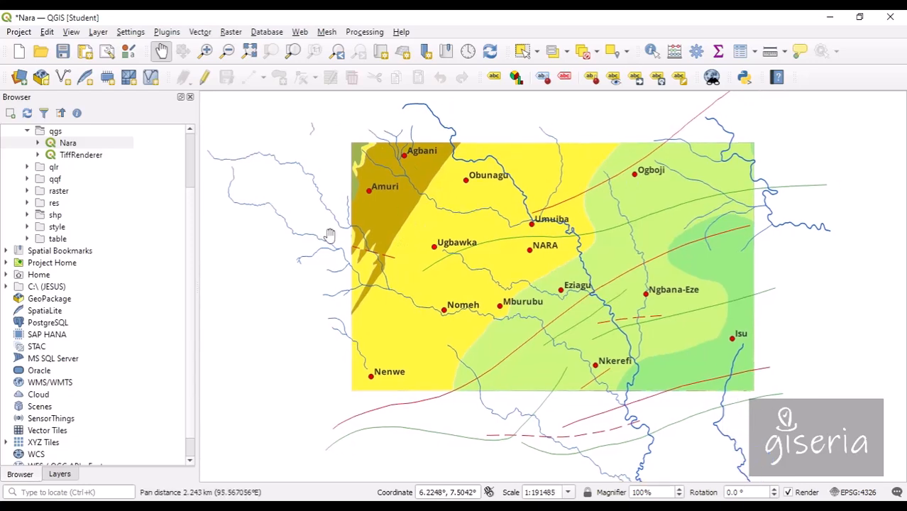
{"action": "left_click", "coordinate": [60, 475]}
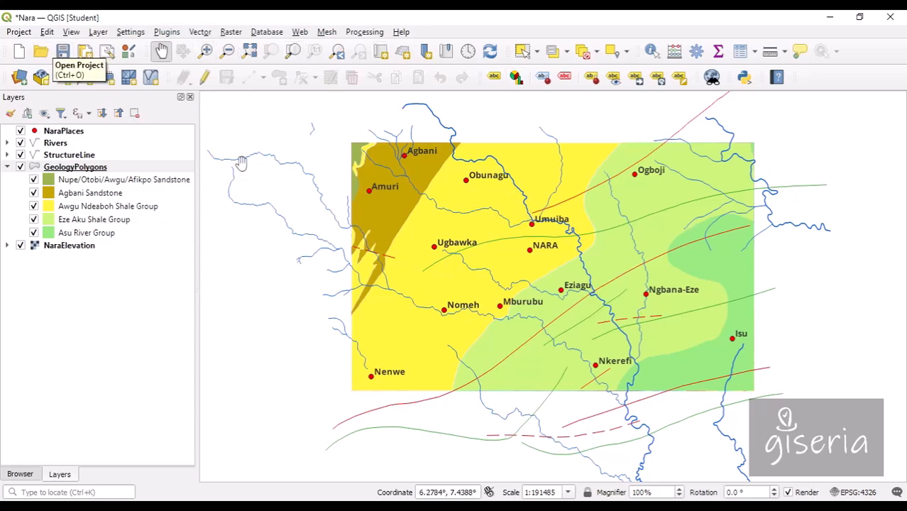
Save the changes to the Nara project
{"action": "left_click_drag", "start_coordinate": [386, 174], "coordinate": [358, 192]}
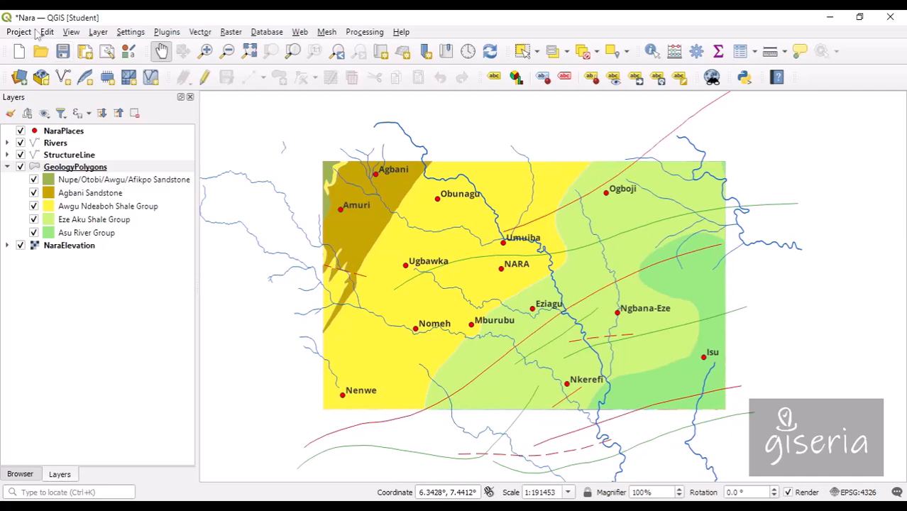
{"action": "left_click", "coordinate": [62, 51]}
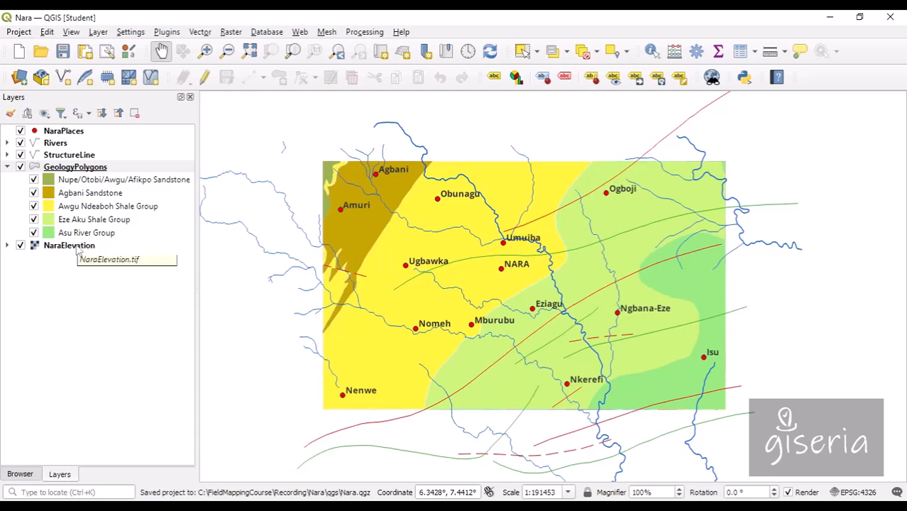
Start a new empty project and look through its Project and Raster commands
{"action": "left_click_drag", "start_coordinate": [387, 214], "coordinate": [439, 219]}
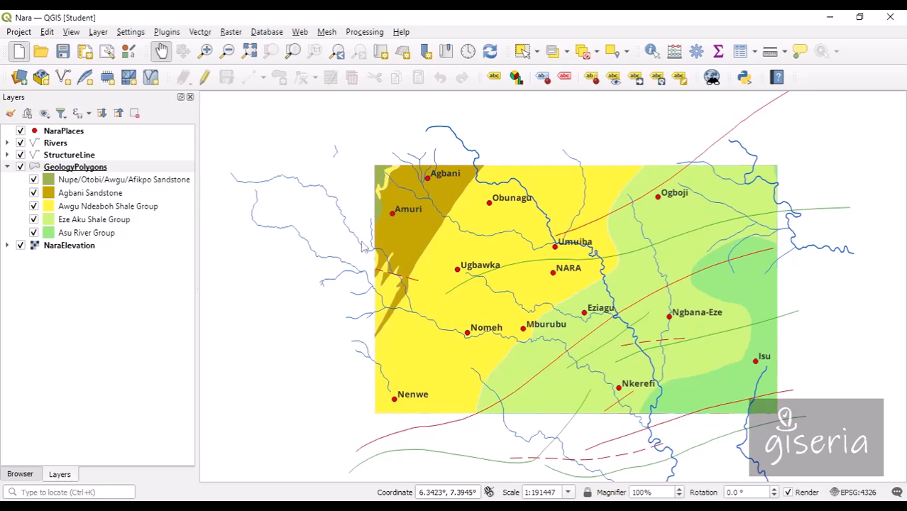
{"action": "left_click", "coordinate": [19, 32]}
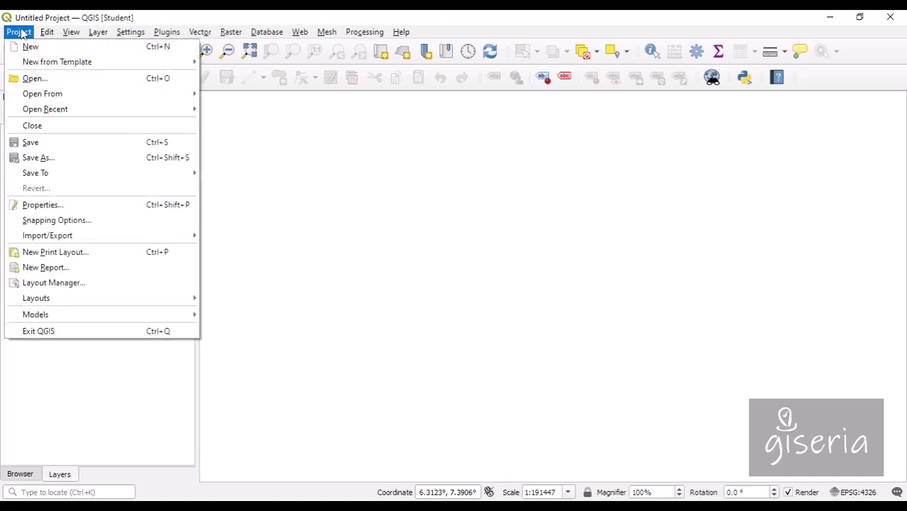
{"action": "mouse_move", "coordinate": [231, 32]}
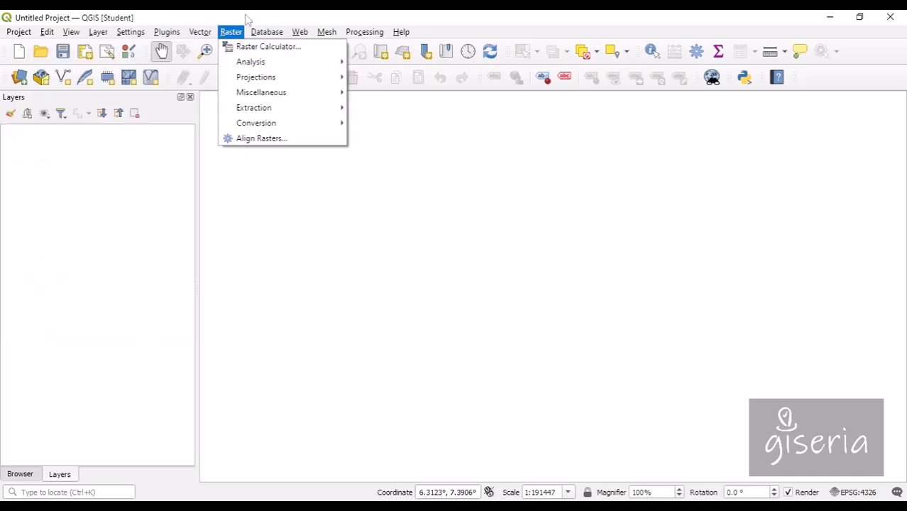
{"action": "left_click", "coordinate": [246, 19]}
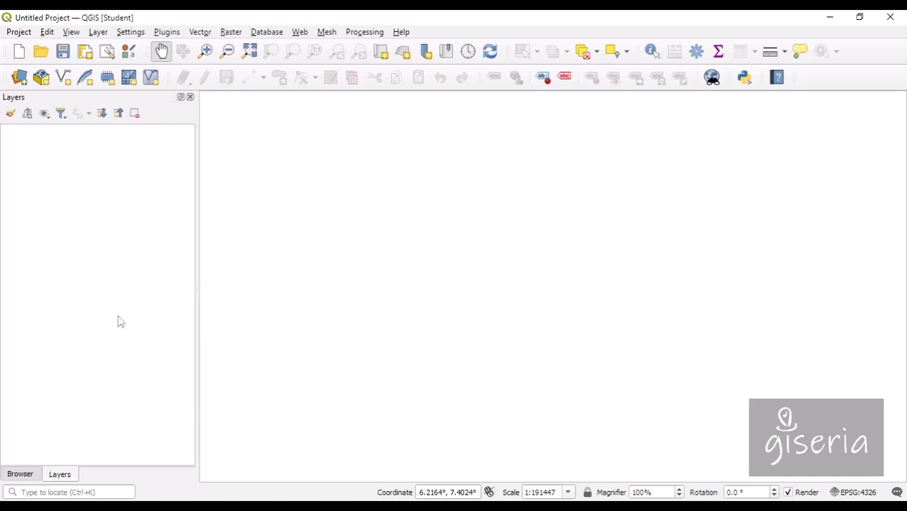
Collapse the qgs folder among the FieldMappingCourse\Nara project folders and return to the layer list
{"action": "left_click", "coordinate": [20, 474]}
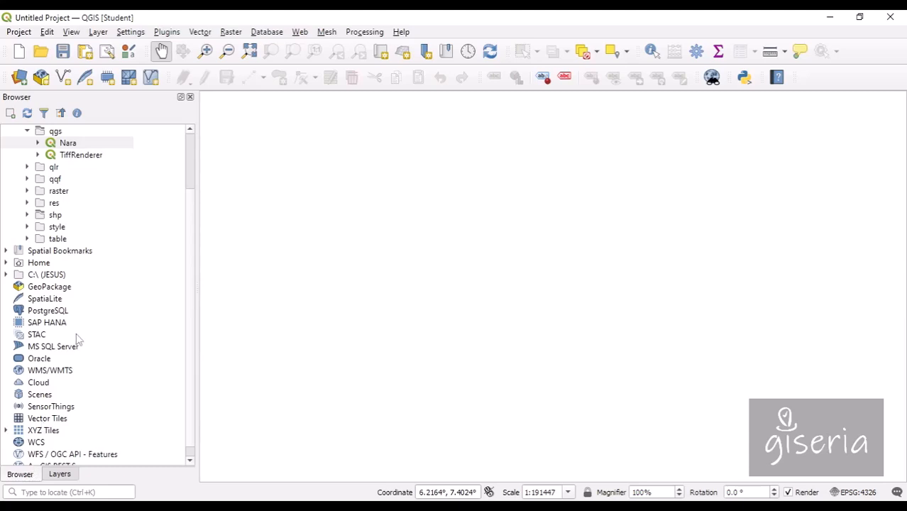
{"action": "scroll", "coordinate": [78, 339], "scroll_direction": "up", "scroll_amount": 2}
{"action": "left_click", "coordinate": [27, 203]}
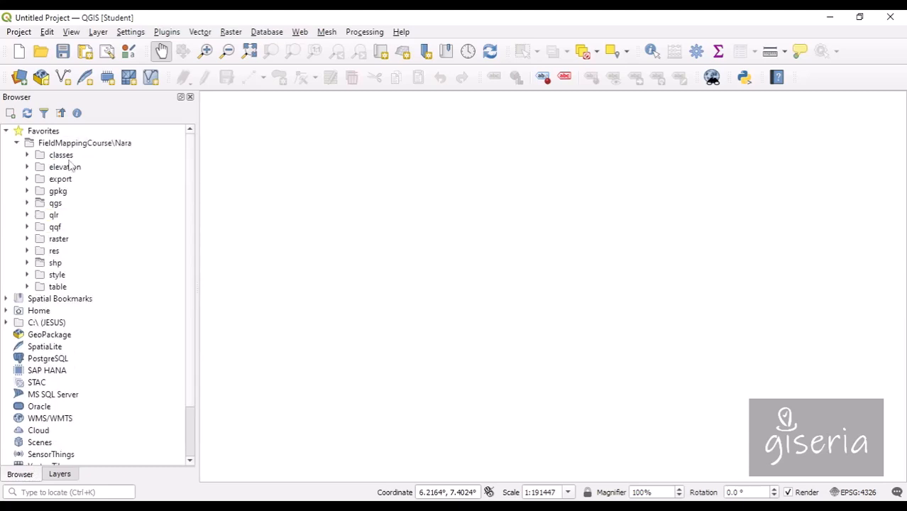
{"action": "left_click", "coordinate": [60, 474]}
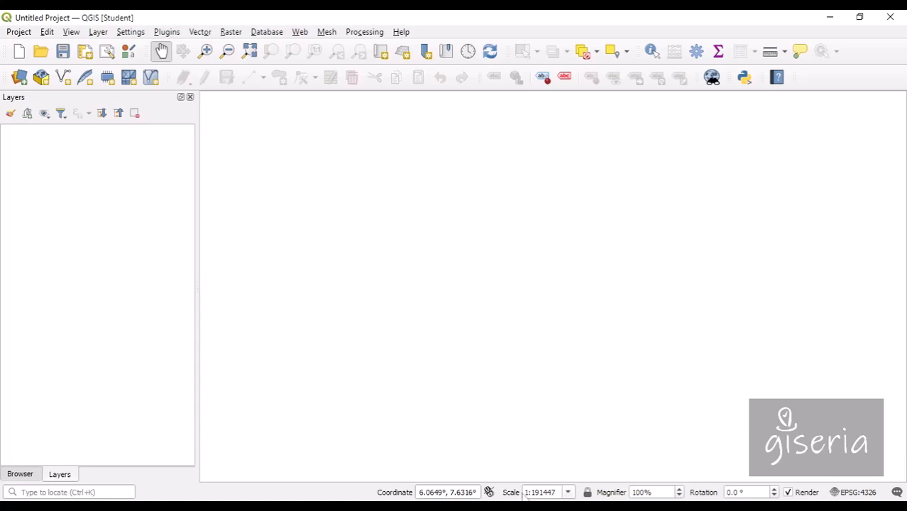
Examine the new project's coordinate reference system settings and predefined systems, then close them without changes
{"action": "scroll", "coordinate": [523, 372], "scroll_direction": "down", "scroll_amount": 2}
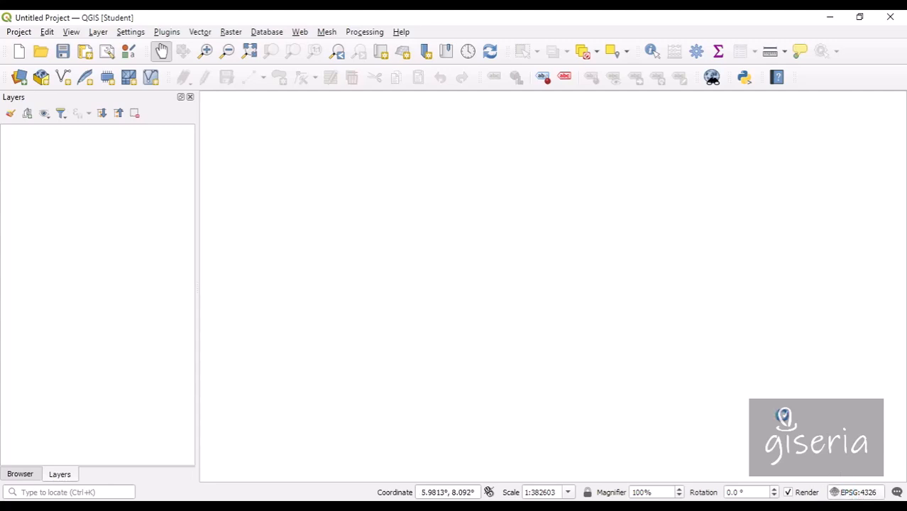
{"action": "left_click", "coordinate": [859, 492]}
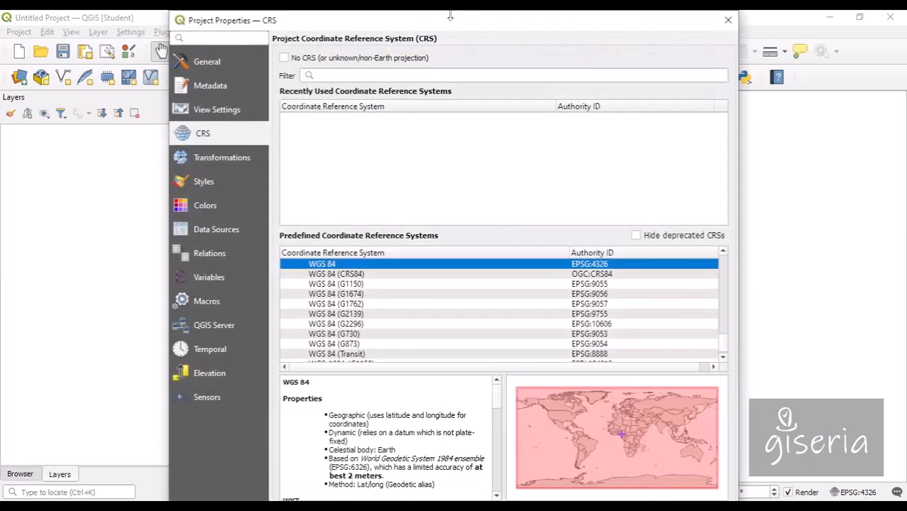
{"action": "left_click_drag", "start_coordinate": [450, 15], "coordinate": [427, 33]}
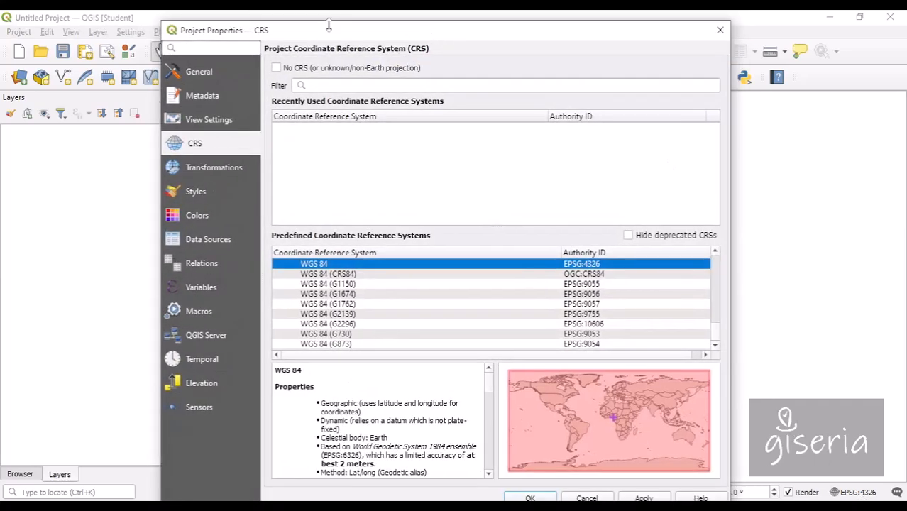
{"action": "scroll", "coordinate": [388, 250], "scroll_direction": "down", "scroll_amount": 1}
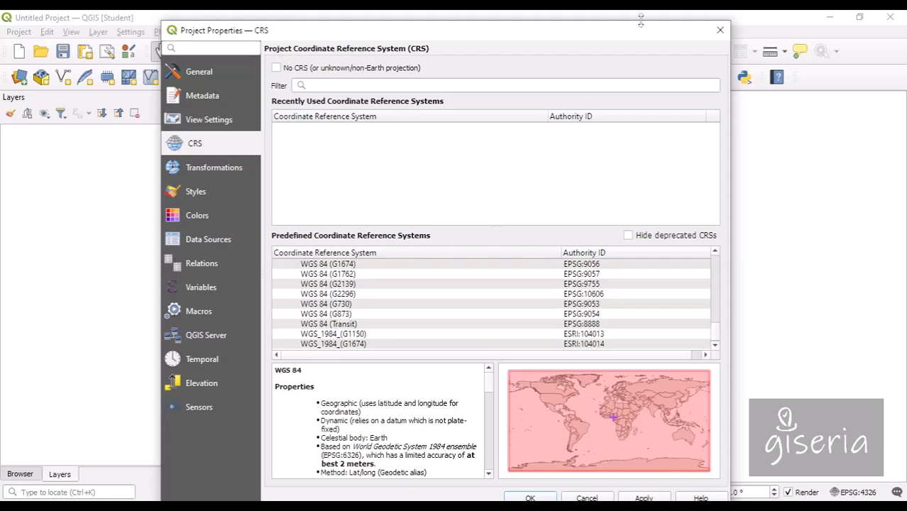
{"action": "left_click", "coordinate": [720, 30]}
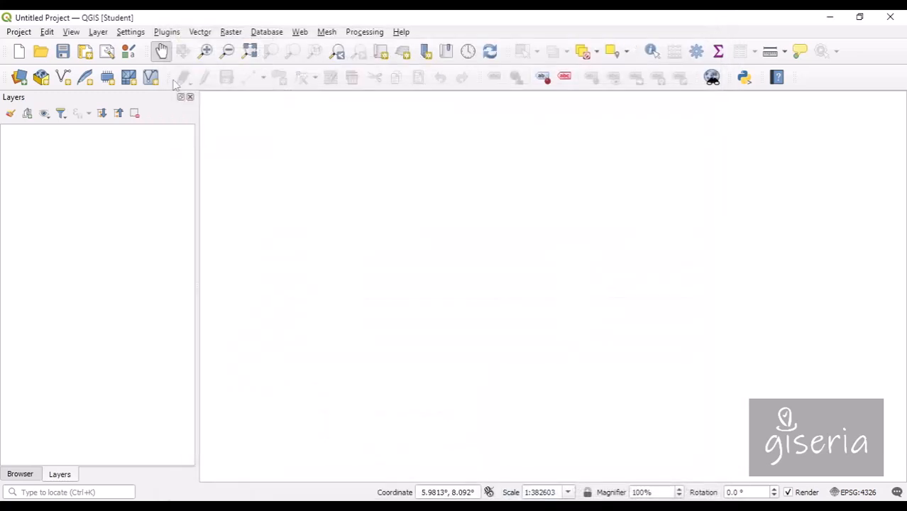
Set the project's coordinate reference system to WGS 84 (EPSG:4326) by filtering the predefined systems for 4326
{"action": "left_click", "coordinate": [21, 35]}
{"action": "left_click", "coordinate": [39, 205]}
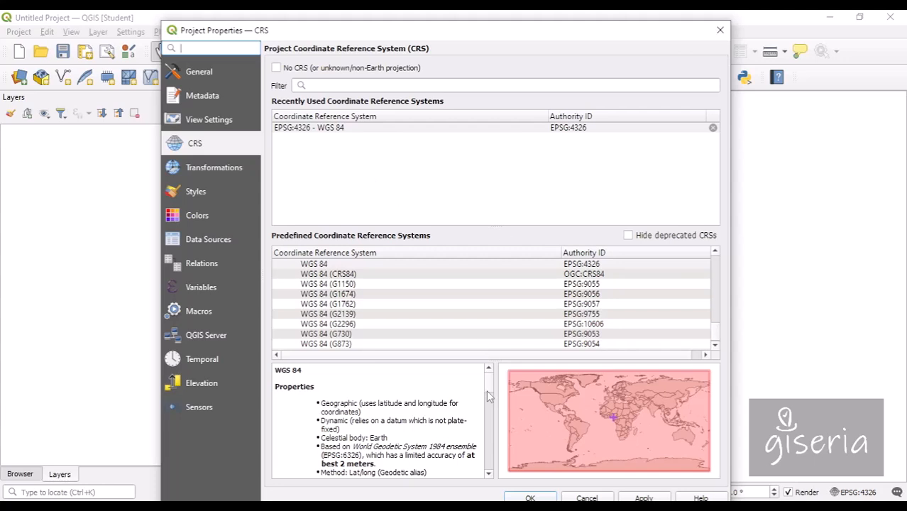
{"action": "scroll", "coordinate": [420, 303], "scroll_direction": "down", "scroll_amount": 15}
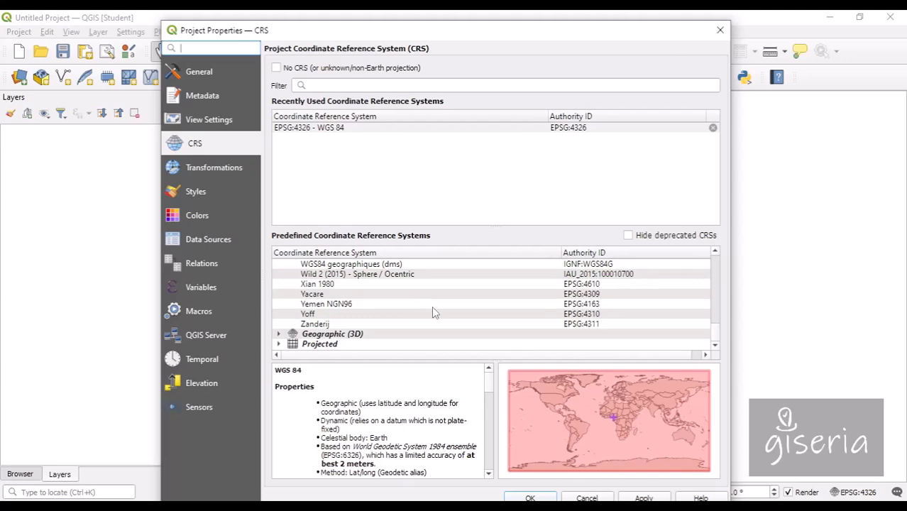
{"action": "scroll", "coordinate": [435, 310], "scroll_direction": "up", "scroll_amount": 10}
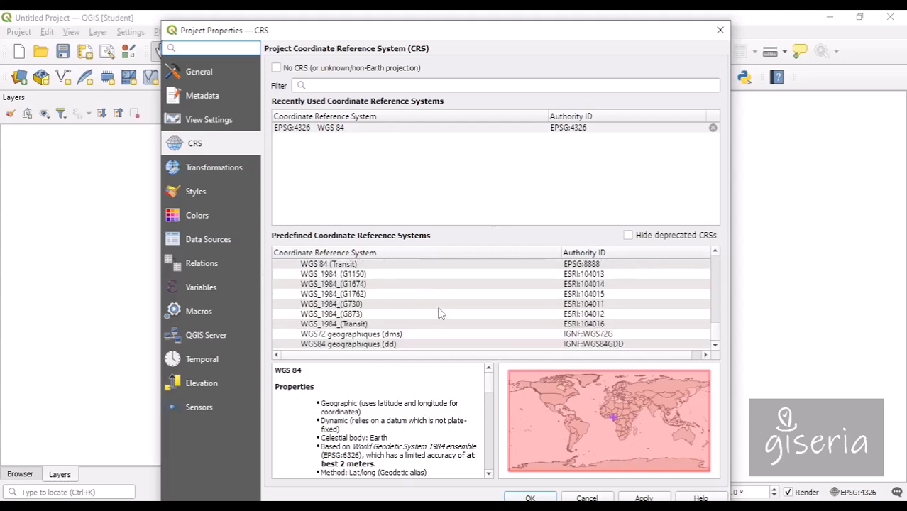
{"action": "left_click", "coordinate": [383, 85]}
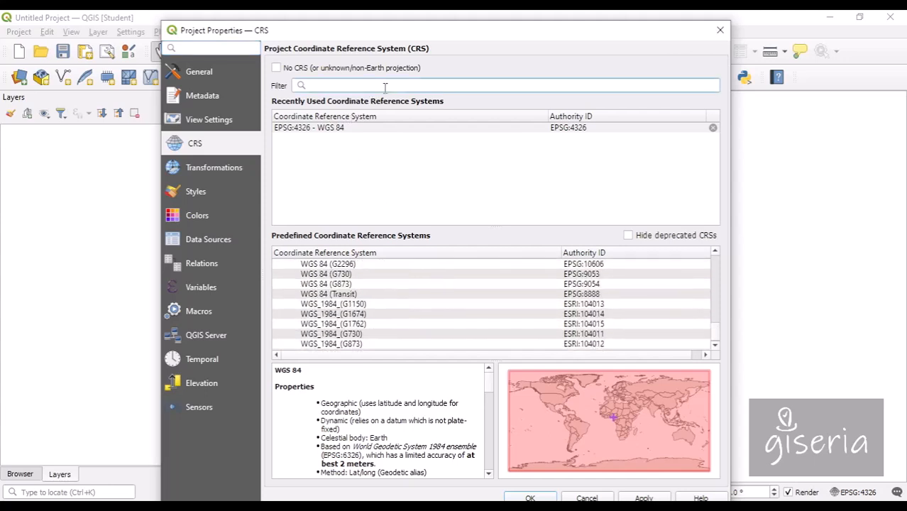
{"action": "type", "text": "4"}
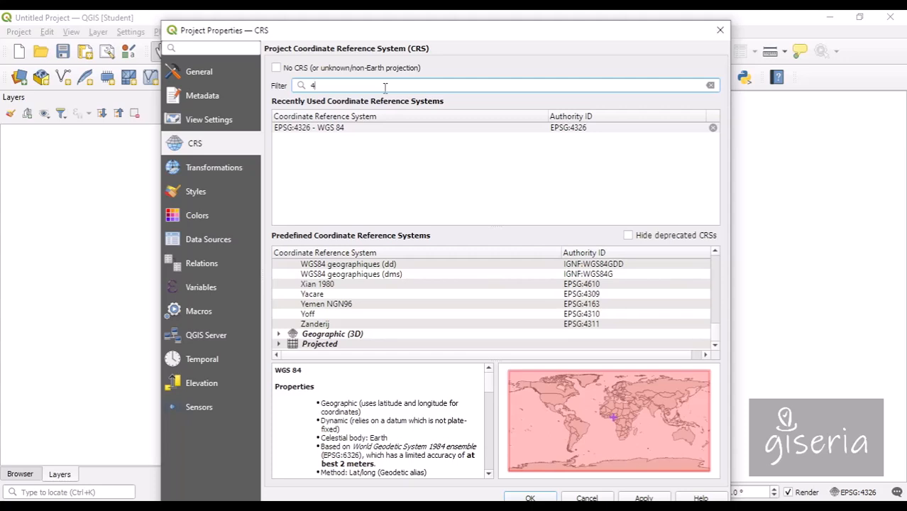
{"action": "type", "text": "326"}
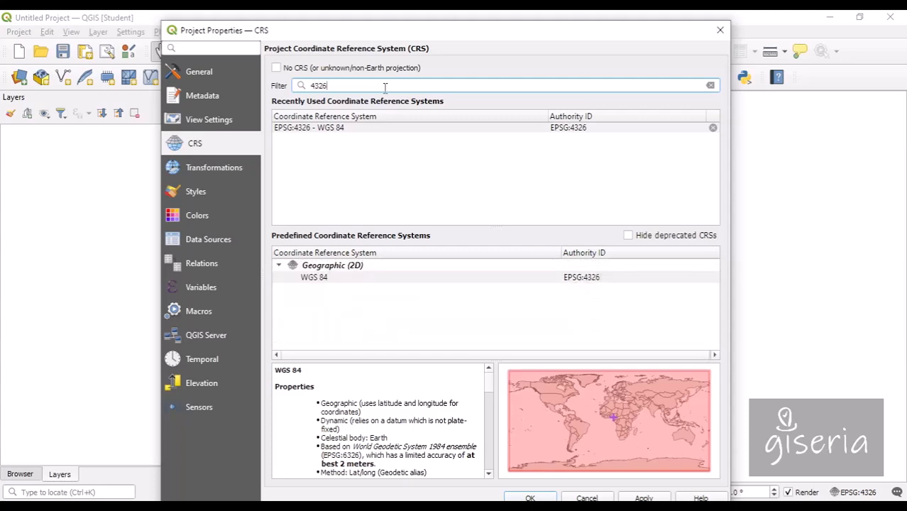
{"action": "left_click", "coordinate": [331, 277]}
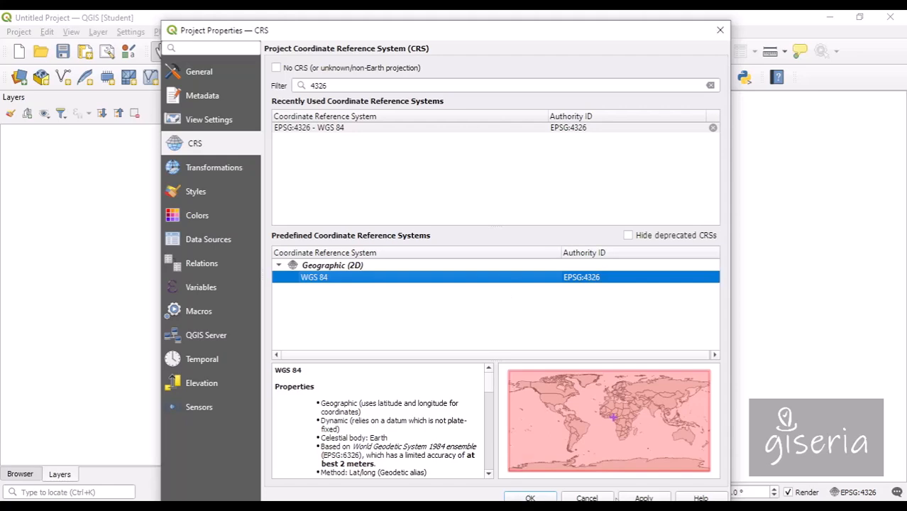
{"action": "left_click", "coordinate": [530, 499]}
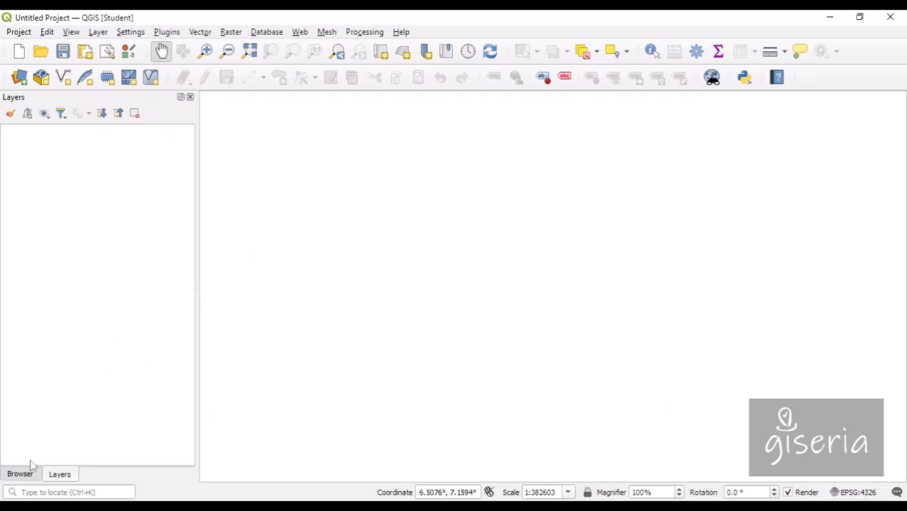
Add NaraBoundary.shp from the Boundary folder inside shp to the project and show it in the layer list
{"action": "left_click", "coordinate": [20, 474]}
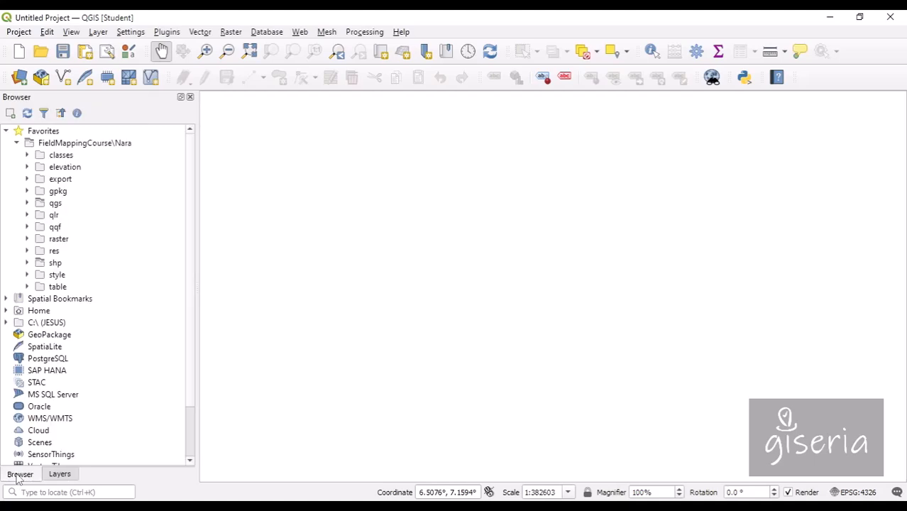
{"action": "left_click", "coordinate": [27, 263]}
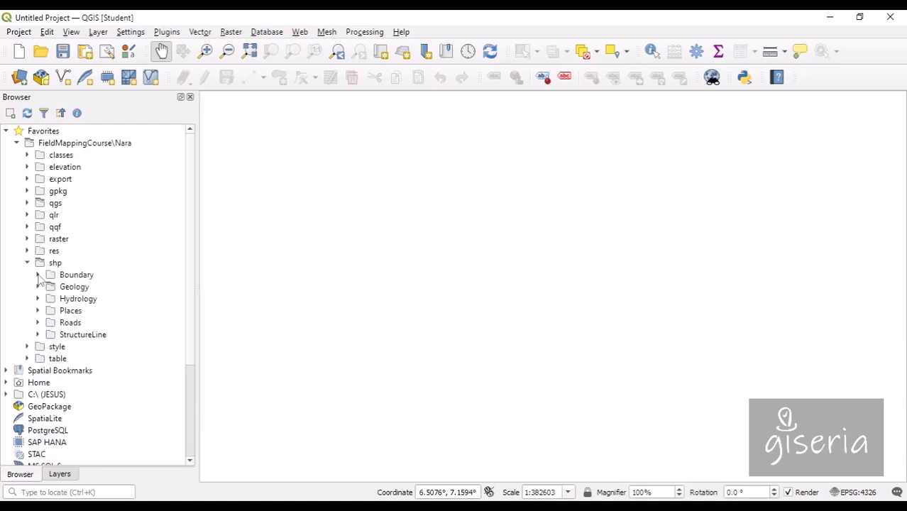
{"action": "left_click", "coordinate": [37, 275]}
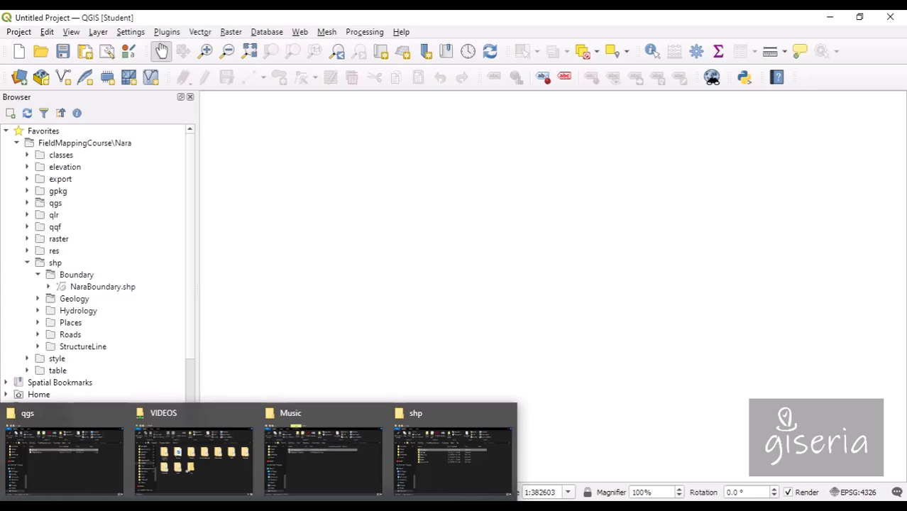
{"action": "mouse_move", "coordinate": [98, 455]}
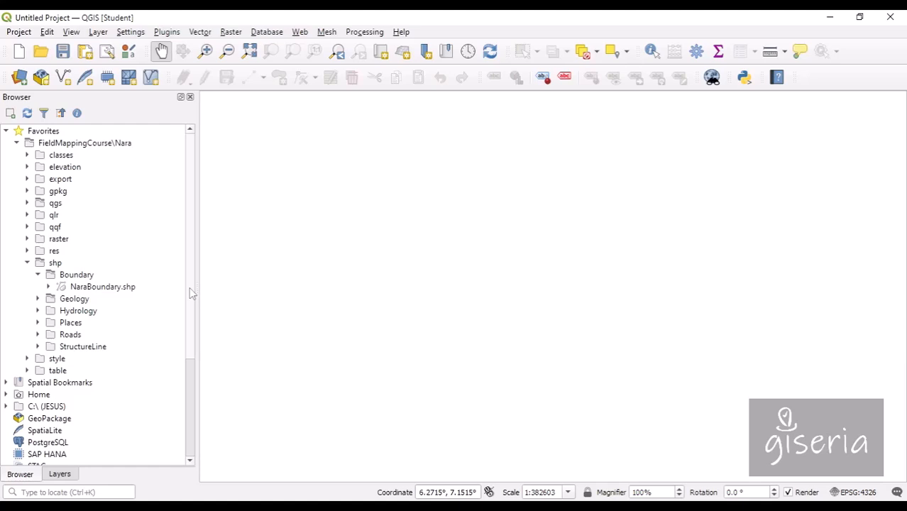
{"action": "right_click", "coordinate": [90, 288]}
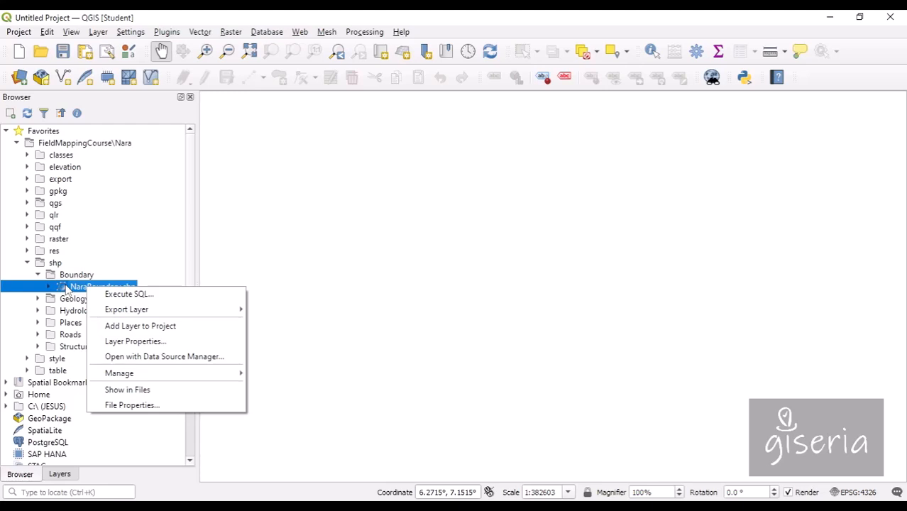
{"action": "left_click", "coordinate": [140, 327]}
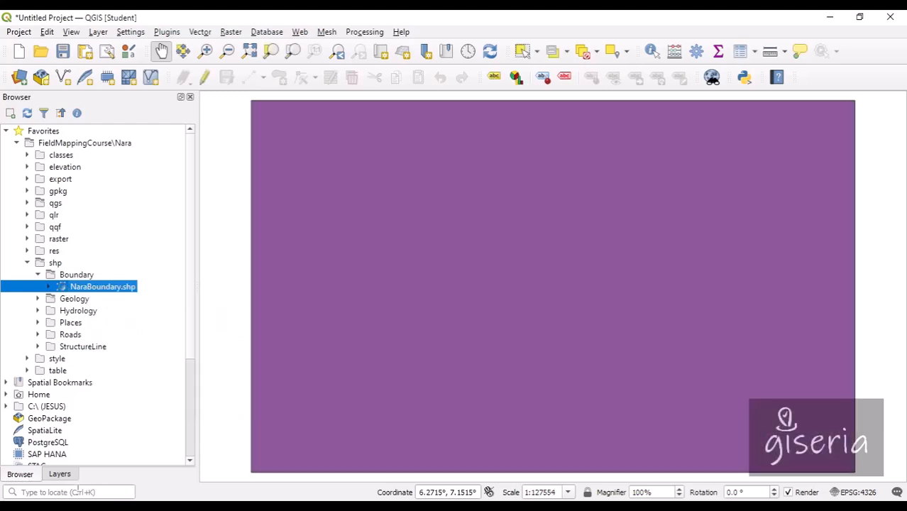
{"action": "left_click", "coordinate": [60, 474]}
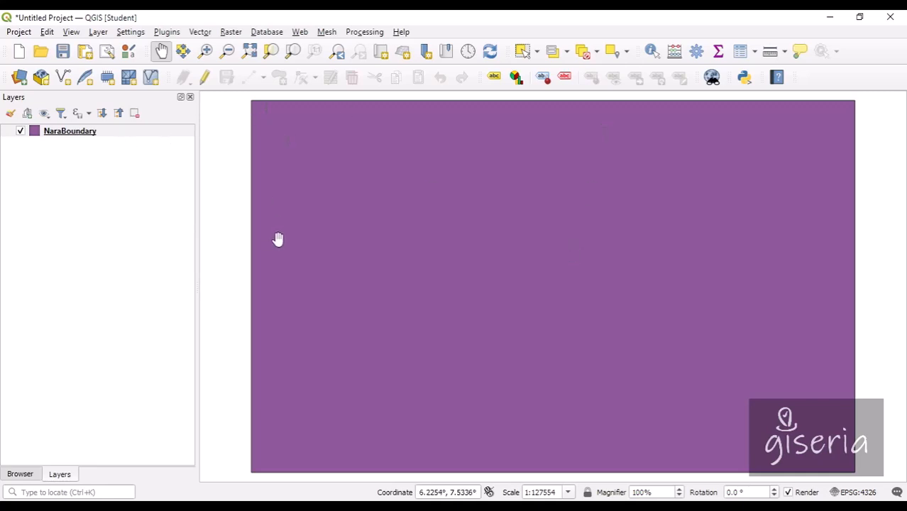
Open the layer styling settings for NaraBoundary and widen them beside the map
{"action": "mouse_move", "coordinate": [445, 177]}
{"action": "left_mouse_down"}
{"action": "mouse_move", "coordinate": [416, 175]}
{"action": "mouse_move", "coordinate": [438, 180]}
{"action": "left_mouse_up"}
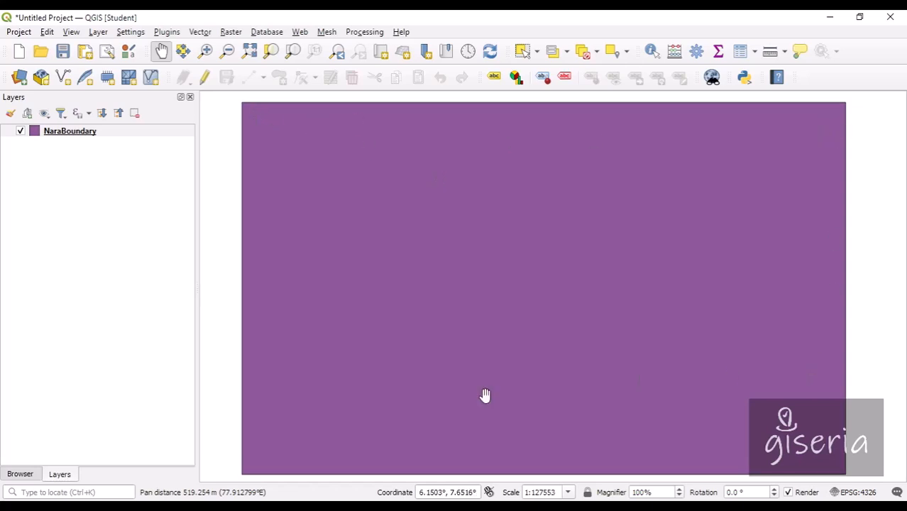
{"action": "left_click_drag", "start_coordinate": [348, 205], "coordinate": [319, 203]}
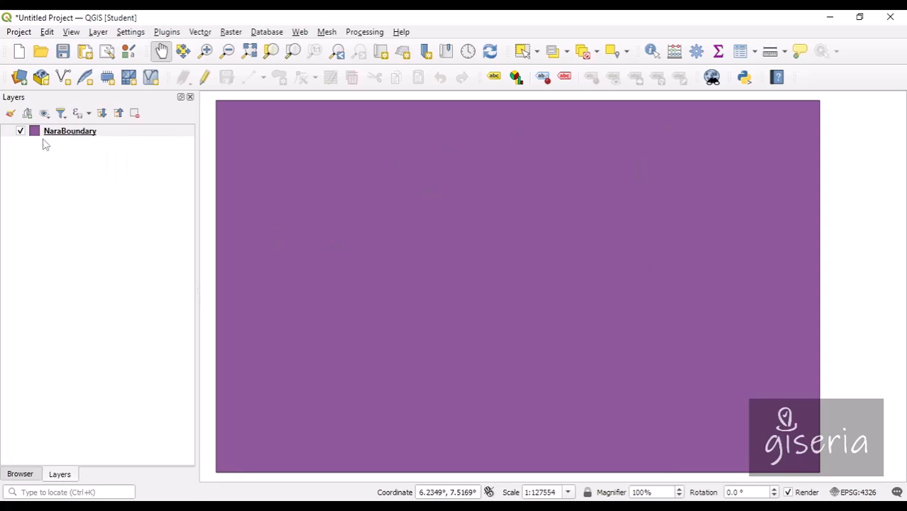
{"action": "left_click", "coordinate": [10, 115]}
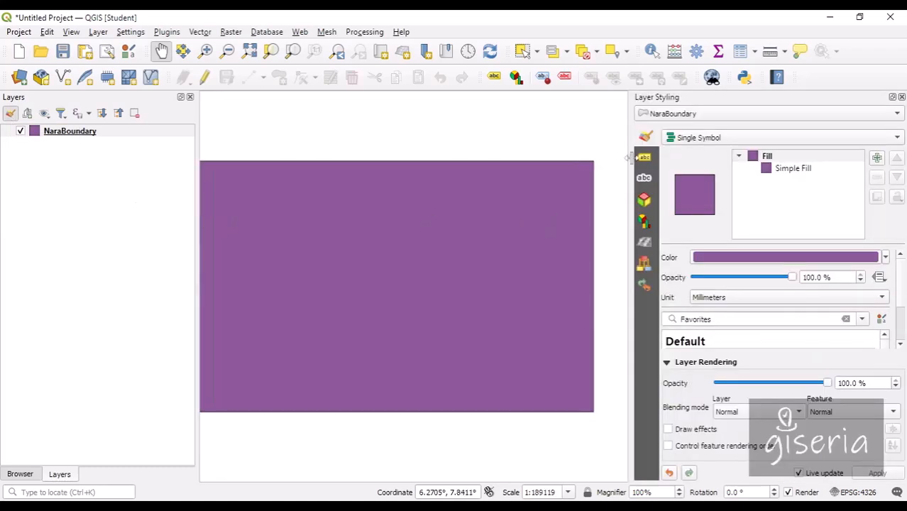
{"action": "left_click_drag", "start_coordinate": [629, 158], "coordinate": [601, 156]}
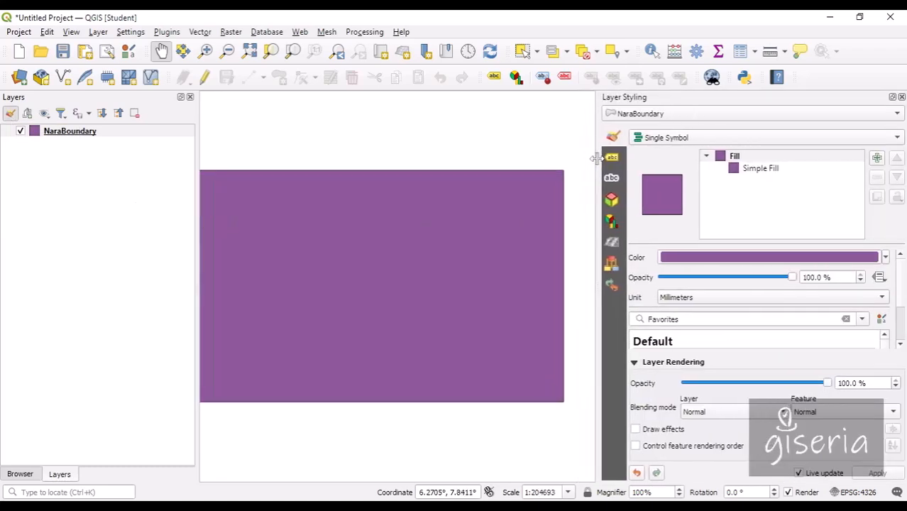
{"action": "left_click_drag", "start_coordinate": [416, 193], "coordinate": [435, 191]}
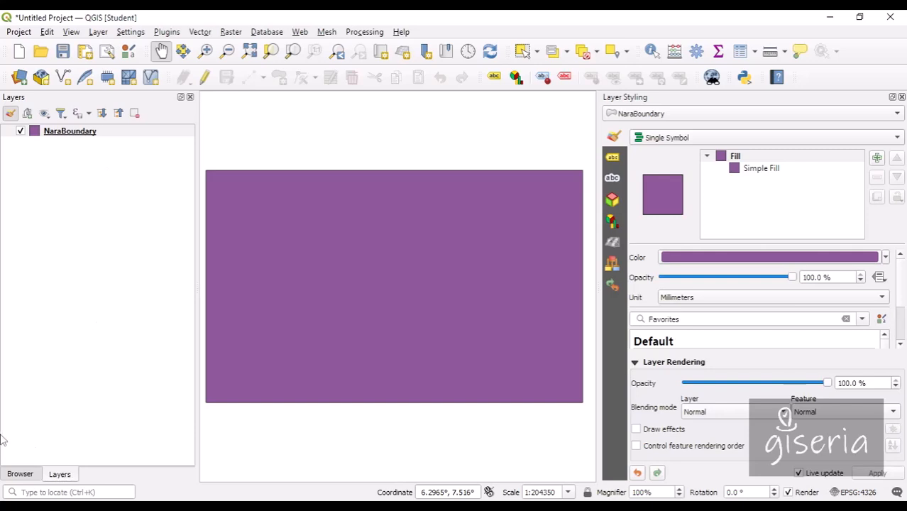
Add NaraPlaces.shp from the Places folder inside shp to the project and show it in the layer list
{"action": "left_click", "coordinate": [19, 473]}
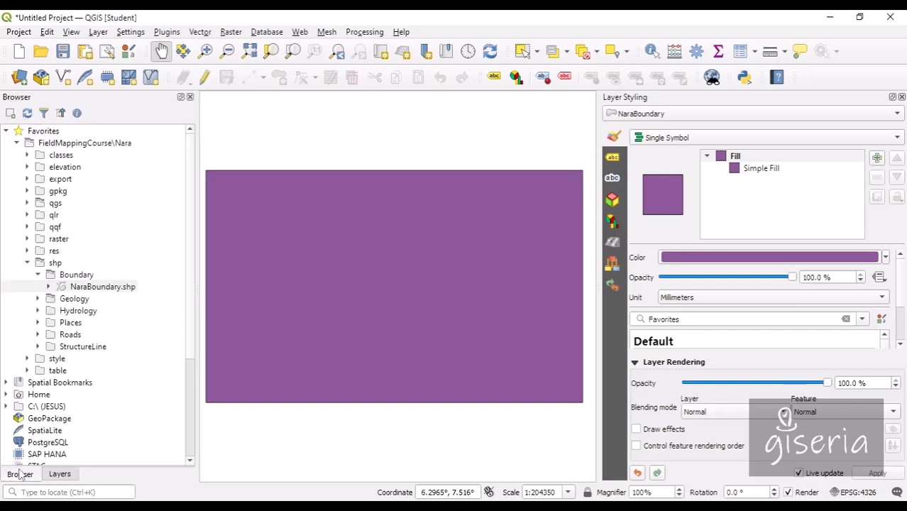
{"action": "left_click", "coordinate": [39, 322]}
{"action": "right_click", "coordinate": [82, 340]}
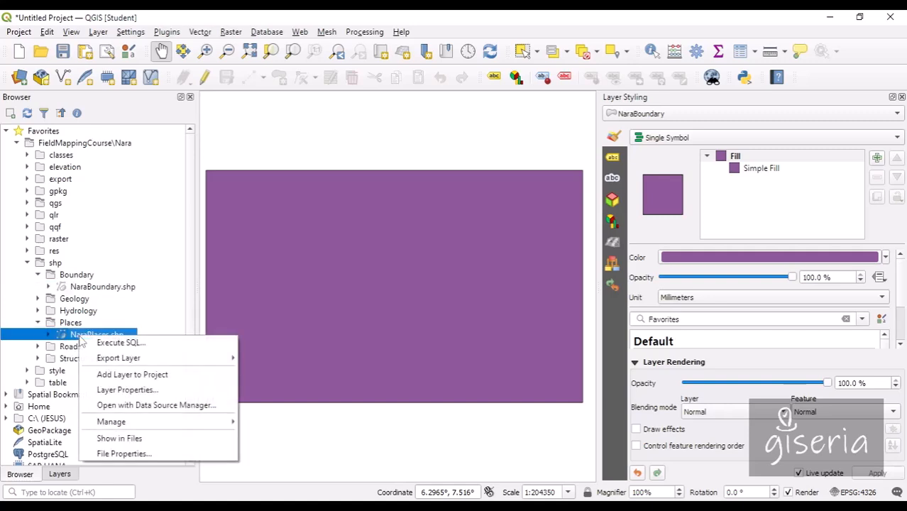
{"action": "left_click", "coordinate": [137, 377]}
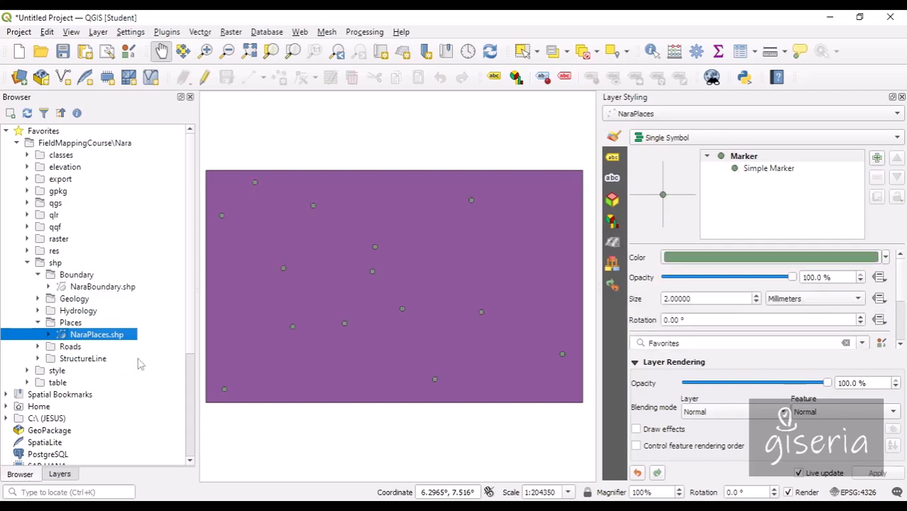
{"action": "left_click", "coordinate": [59, 474]}
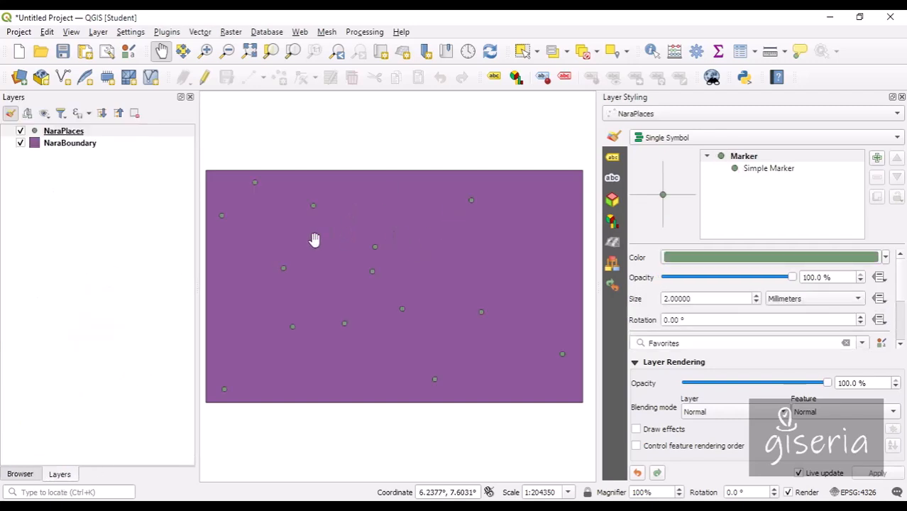
{"action": "left_click_drag", "start_coordinate": [406, 243], "coordinate": [390, 239]}
{"action": "left_click_drag", "start_coordinate": [293, 239], "coordinate": [317, 244]}
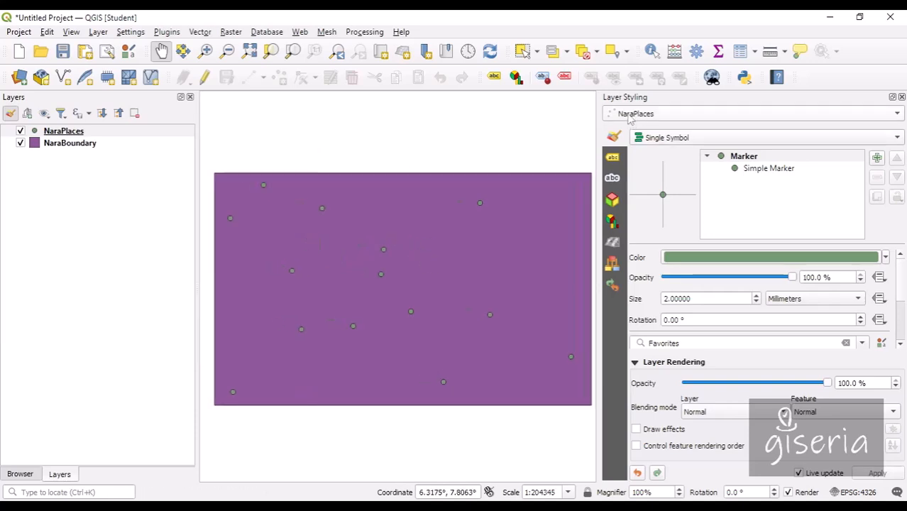
Compare the styling of NaraPlaces and NaraBoundary, leaving NaraPlaces as the layer being styled
{"action": "left_click", "coordinate": [64, 135]}
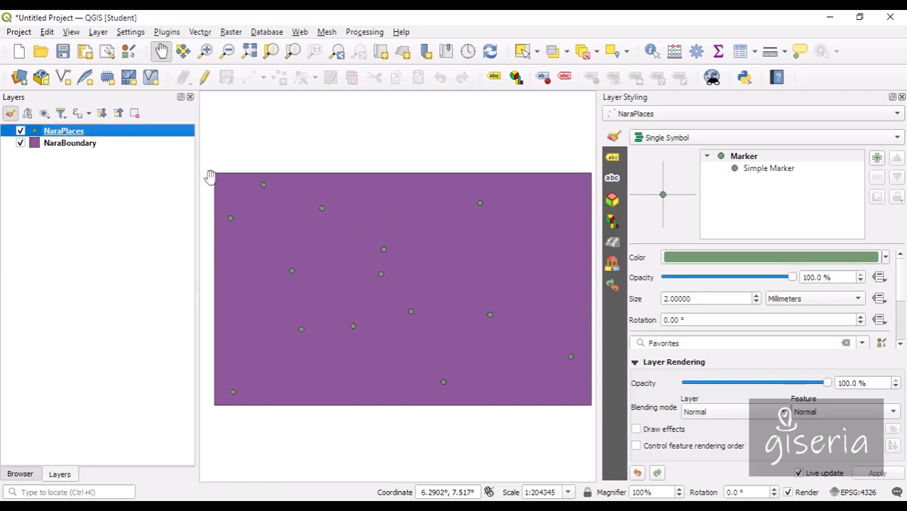
{"action": "left_click", "coordinate": [88, 146]}
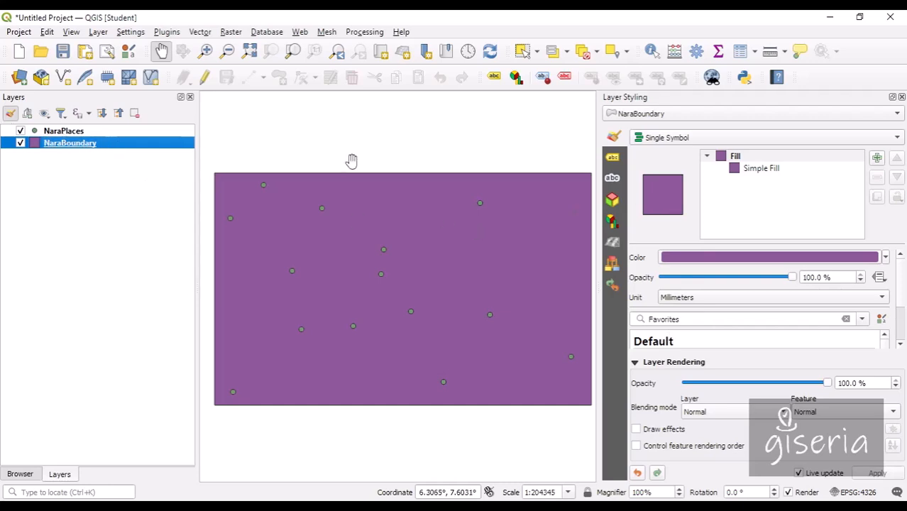
{"action": "left_click", "coordinate": [654, 115]}
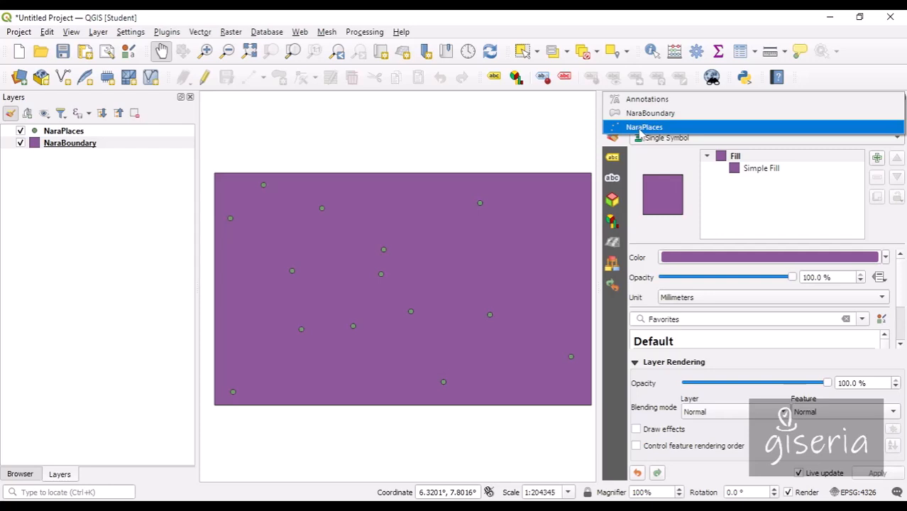
{"action": "left_click", "coordinate": [641, 128]}
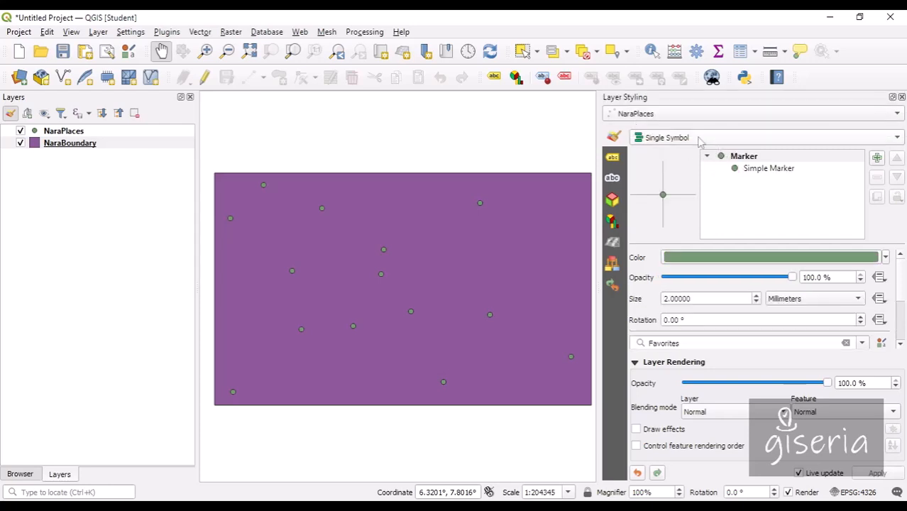
Try a second simple marker symbol layer on the NaraPlaces marker, and remove the added one
{"action": "left_click", "coordinate": [743, 160]}
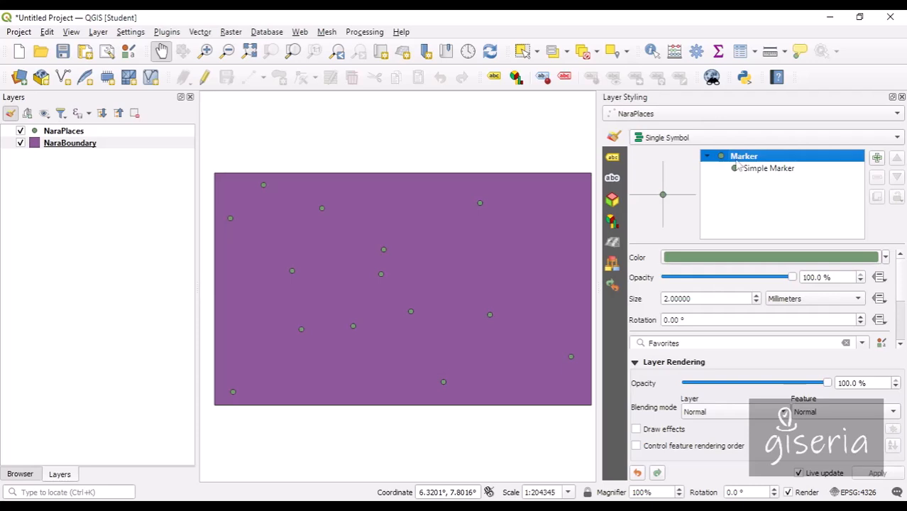
{"action": "left_click", "coordinate": [876, 157]}
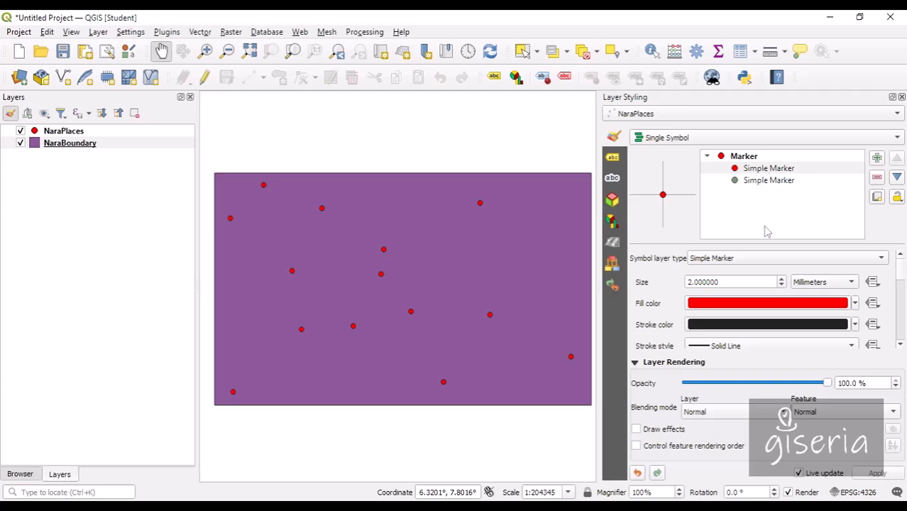
{"action": "left_click", "coordinate": [745, 159]}
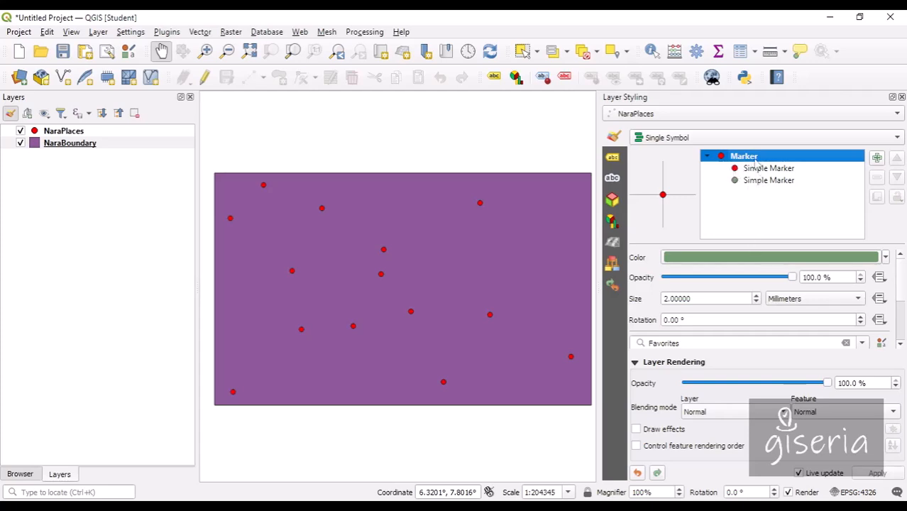
{"action": "left_click", "coordinate": [761, 169]}
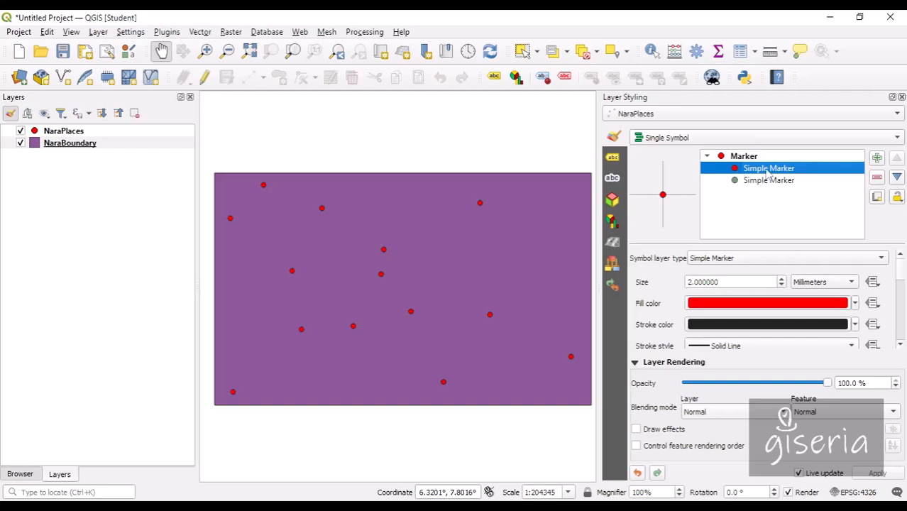
{"action": "left_click", "coordinate": [877, 177]}
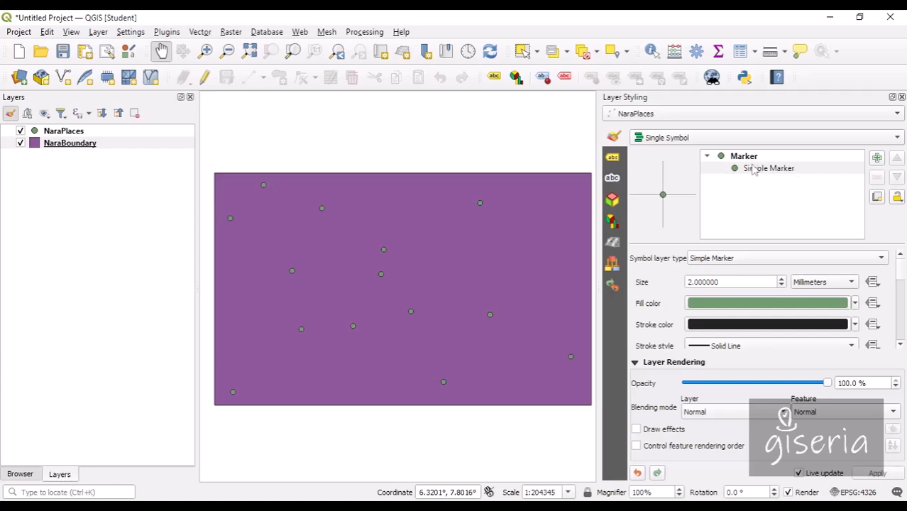
Try a light pink fill on the NaraPlaces simple marker, and set its fill color to black
{"action": "left_click", "coordinate": [761, 170]}
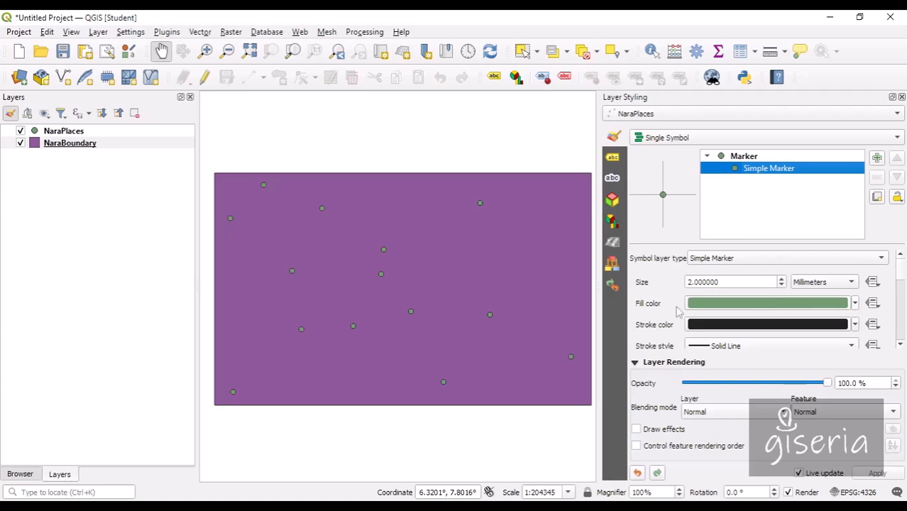
{"action": "left_click", "coordinate": [855, 304]}
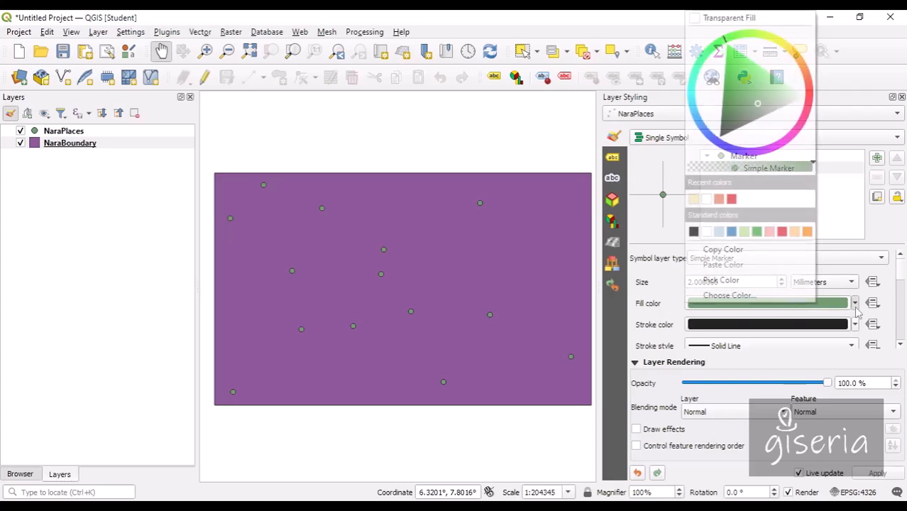
{"action": "left_click", "coordinate": [693, 232]}
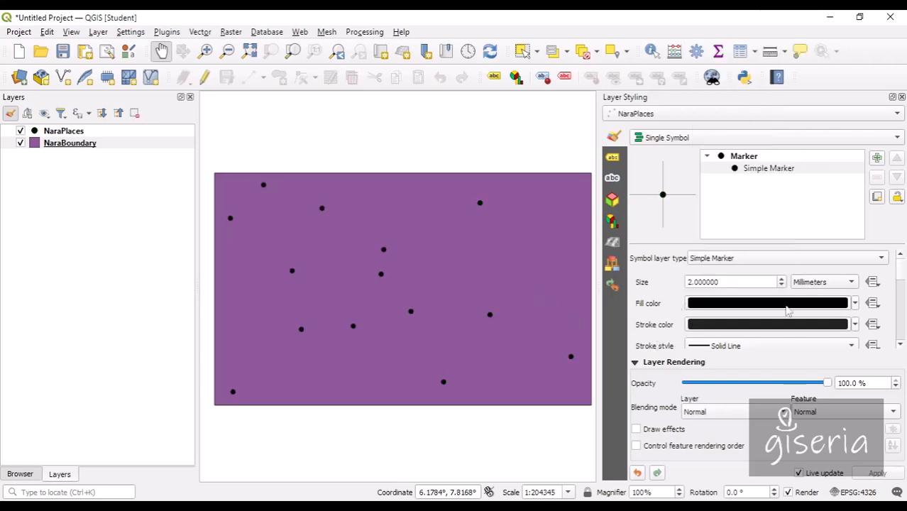
{"action": "left_click", "coordinate": [855, 304]}
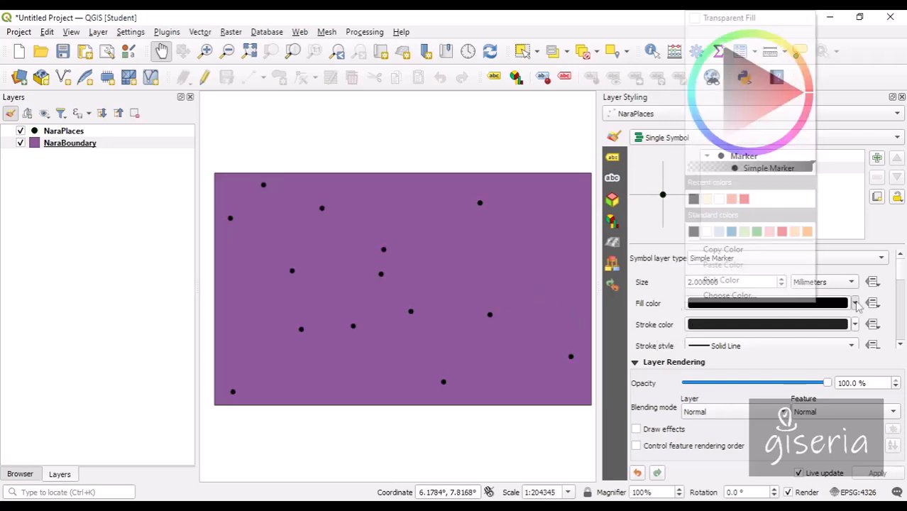
{"action": "left_click", "coordinate": [769, 231]}
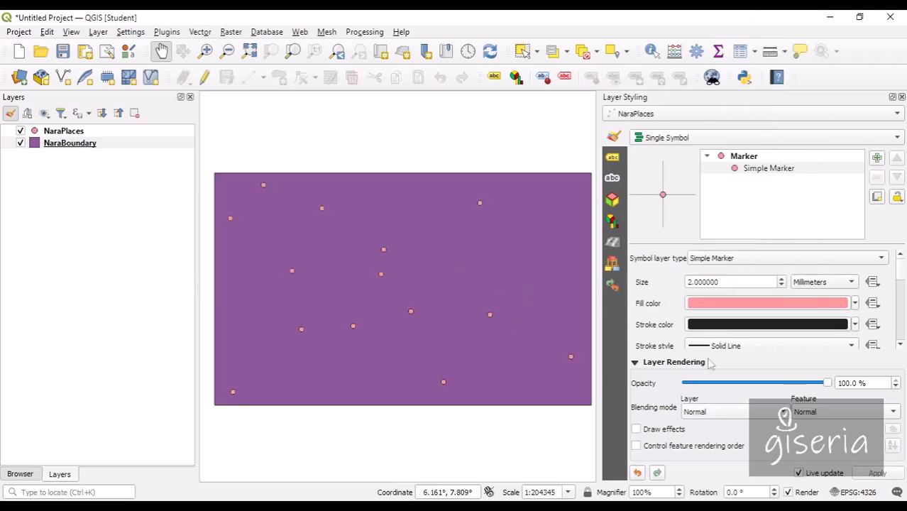
{"action": "left_click", "coordinate": [855, 303]}
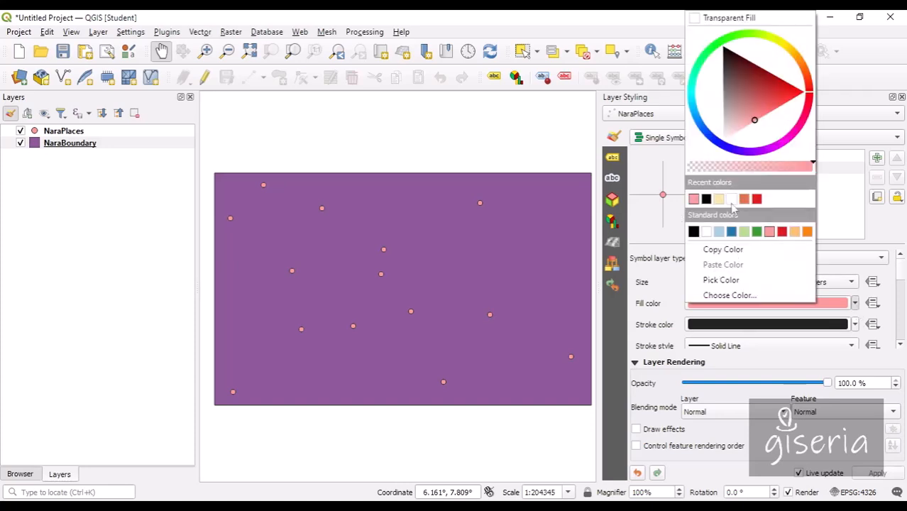
{"action": "left_click", "coordinate": [693, 233]}
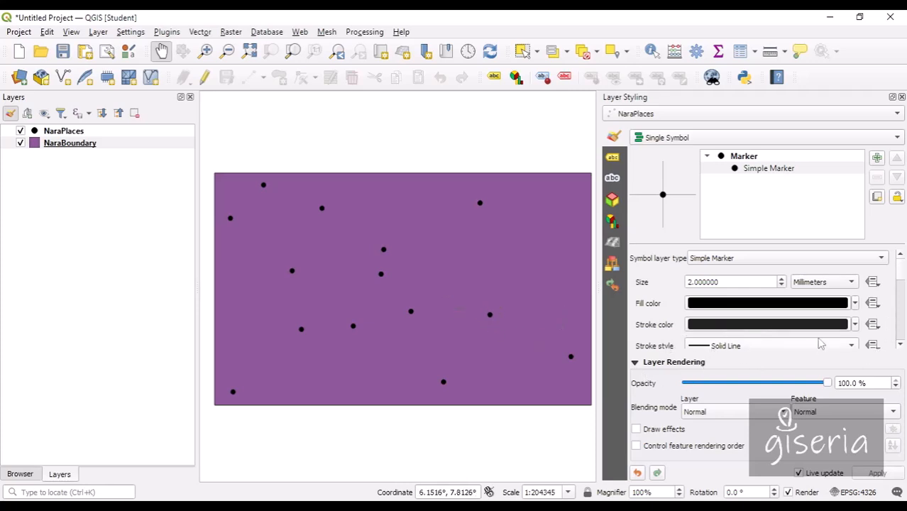
Examine the NaraPlaces simple marker's stroke, join, cap, rotation and offset settings
{"action": "scroll", "coordinate": [900, 283], "scroll_direction": "down", "scroll_amount": 5}
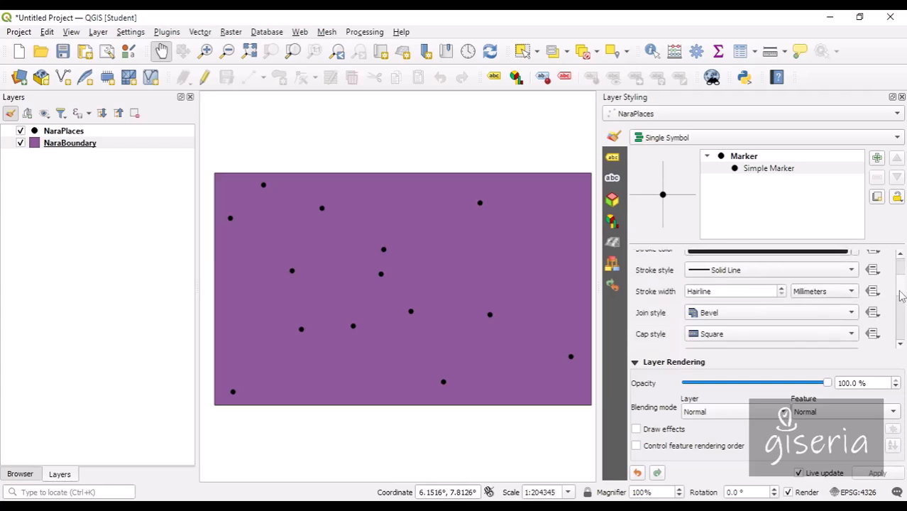
{"action": "scroll", "coordinate": [900, 301], "scroll_direction": "down", "scroll_amount": 2}
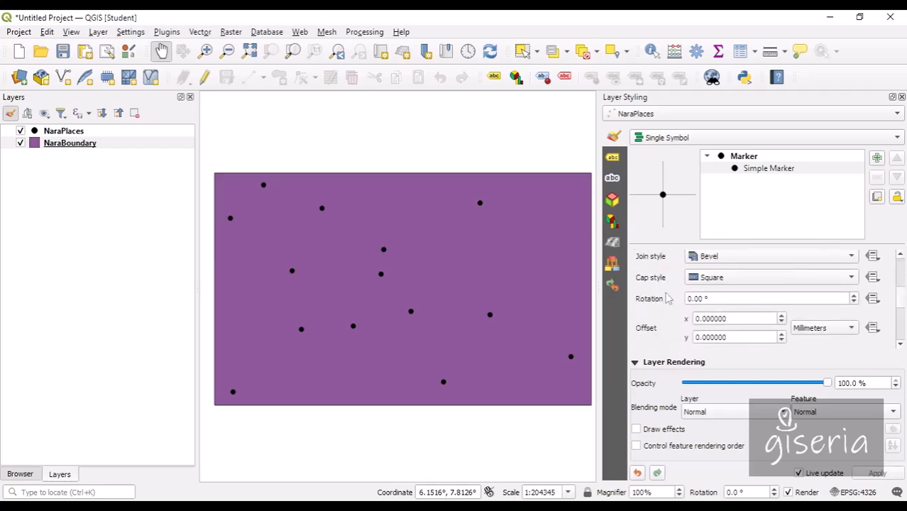
{"action": "scroll", "coordinate": [667, 300], "scroll_direction": "down", "scroll_amount": 3}
{"action": "scroll", "coordinate": [664, 301], "scroll_direction": "up", "scroll_amount": 3}
{"action": "scroll", "coordinate": [900, 301], "scroll_direction": "up", "scroll_amount": 6}
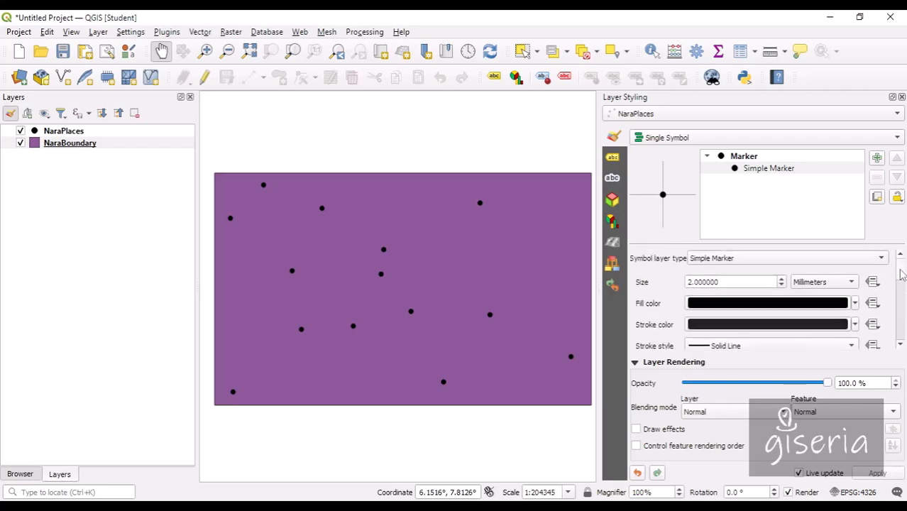
{"action": "scroll", "coordinate": [901, 280], "scroll_direction": "down", "scroll_amount": 3}
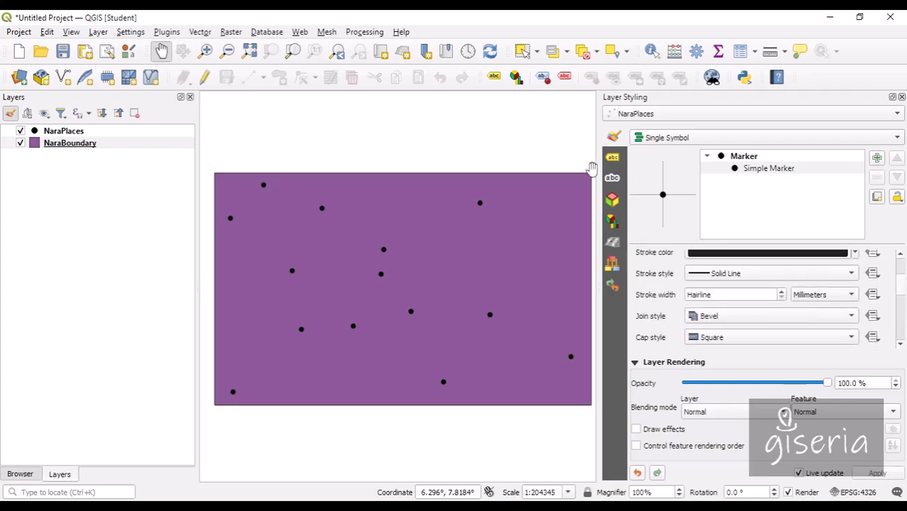
Switch the layer styling to NaraBoundary and open its Simple Fill symbol settings
{"action": "left_click", "coordinate": [623, 116]}
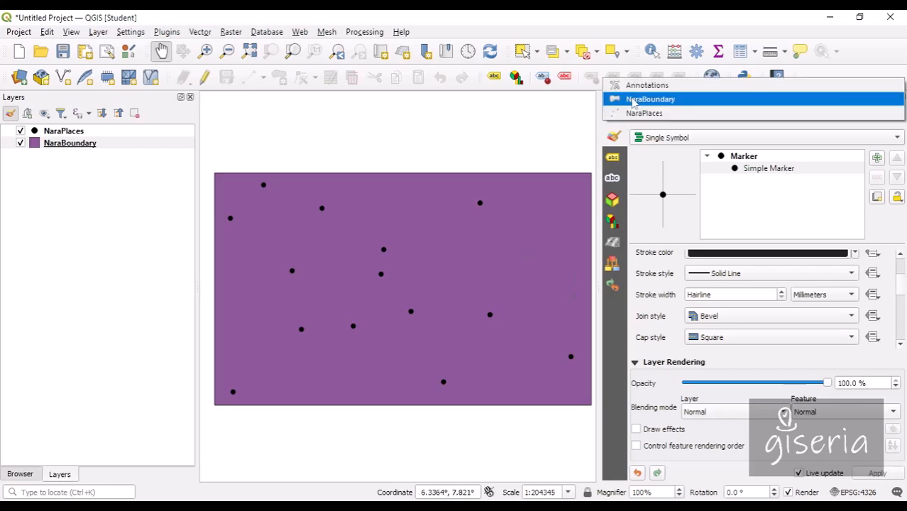
{"action": "left_click", "coordinate": [634, 112]}
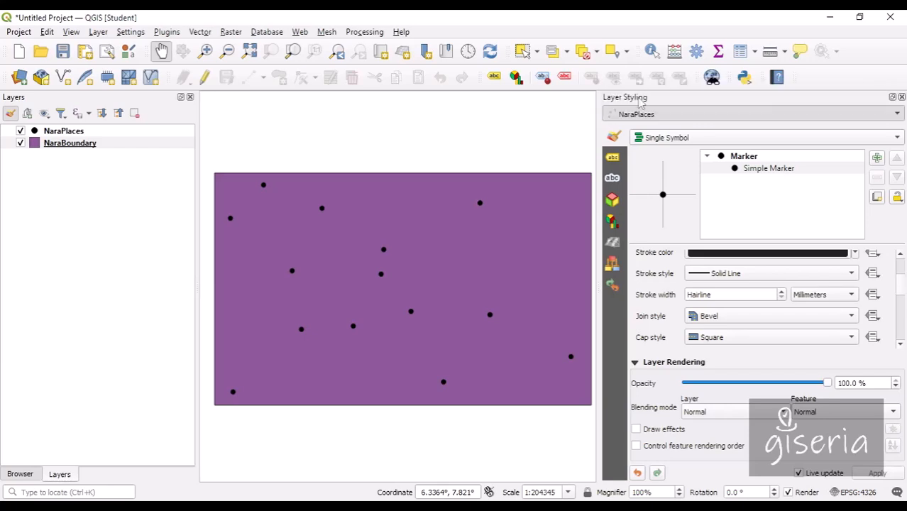
{"action": "left_click", "coordinate": [639, 101]}
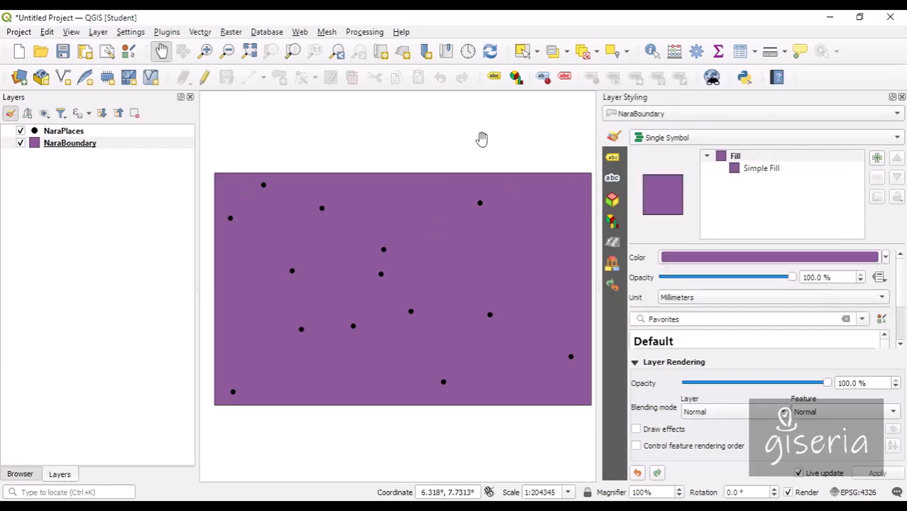
{"action": "left_click", "coordinate": [757, 170]}
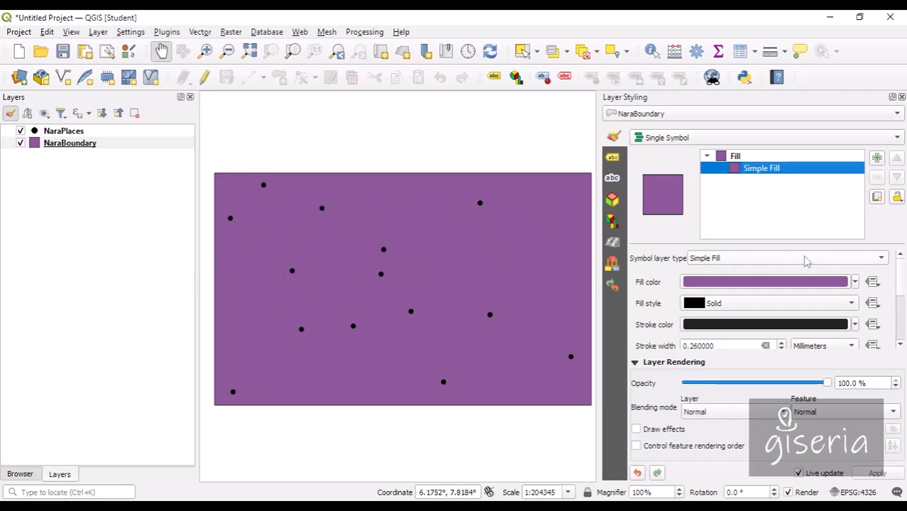
{"action": "left_click", "coordinate": [761, 264]}
{"action": "left_click", "coordinate": [657, 273]}
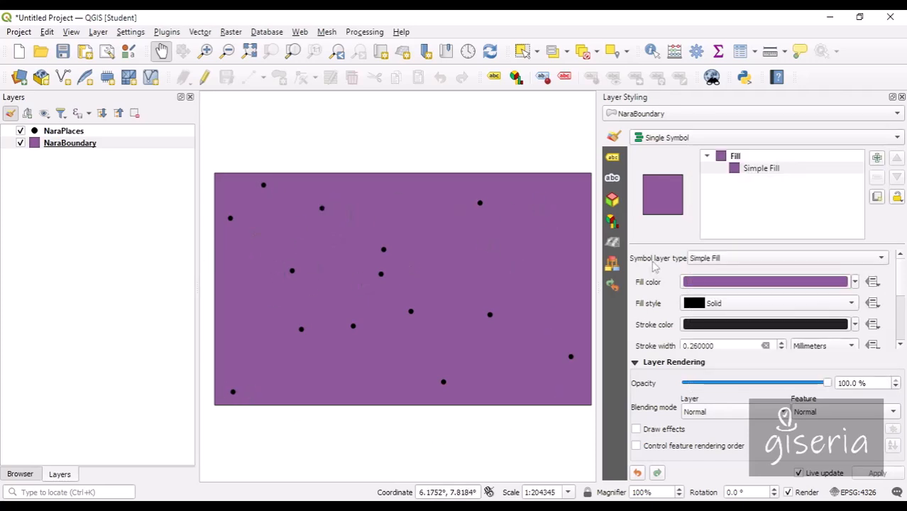
Change the NaraBoundary fill's symbol layer type to Outline: Simple Line
{"action": "left_click", "coordinate": [851, 261]}
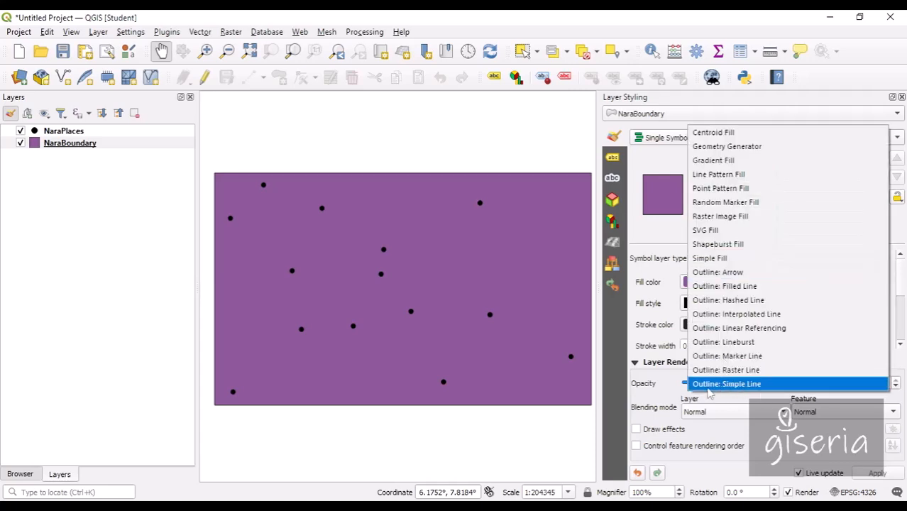
{"action": "left_click", "coordinate": [752, 387]}
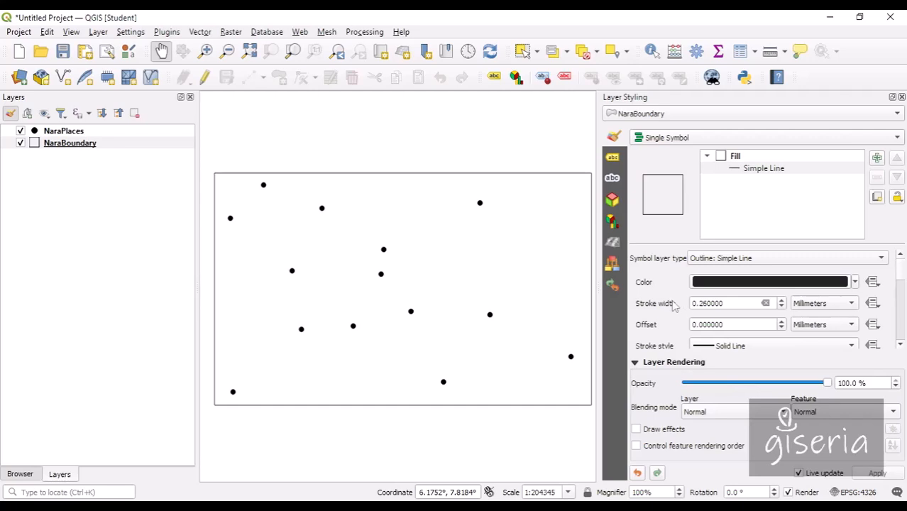
{"action": "left_click_drag", "start_coordinate": [552, 217], "coordinate": [531, 212]}
{"action": "left_click_drag", "start_coordinate": [320, 192], "coordinate": [343, 191]}
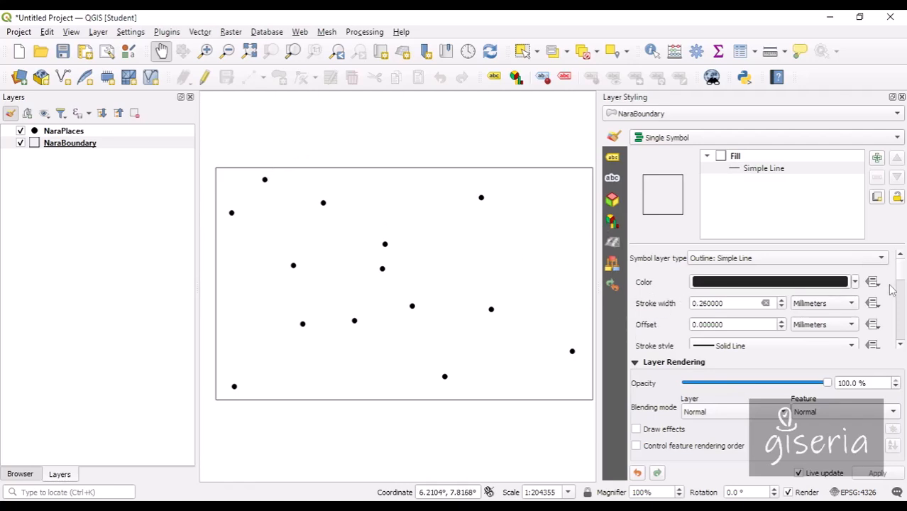
Try orange for the NaraBoundary outline, and set its color to bright red
{"action": "left_click", "coordinate": [855, 282]}
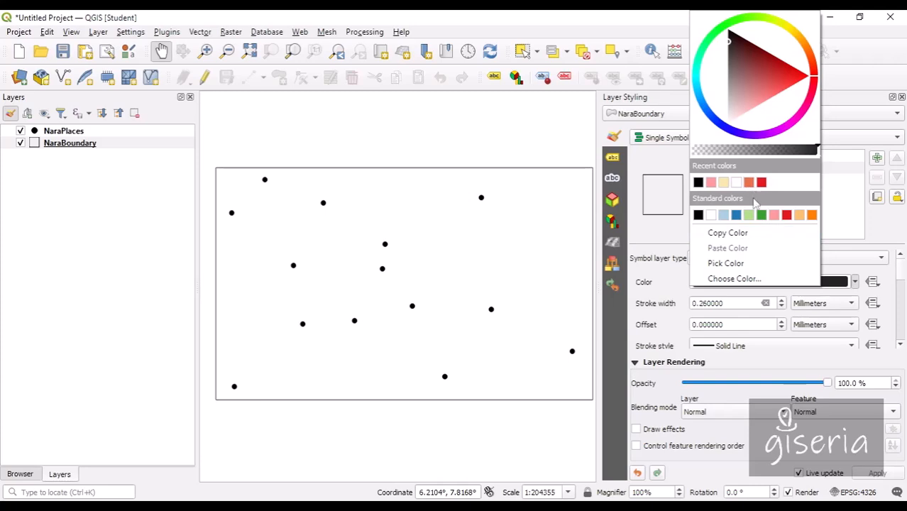
{"action": "left_click", "coordinate": [811, 215]}
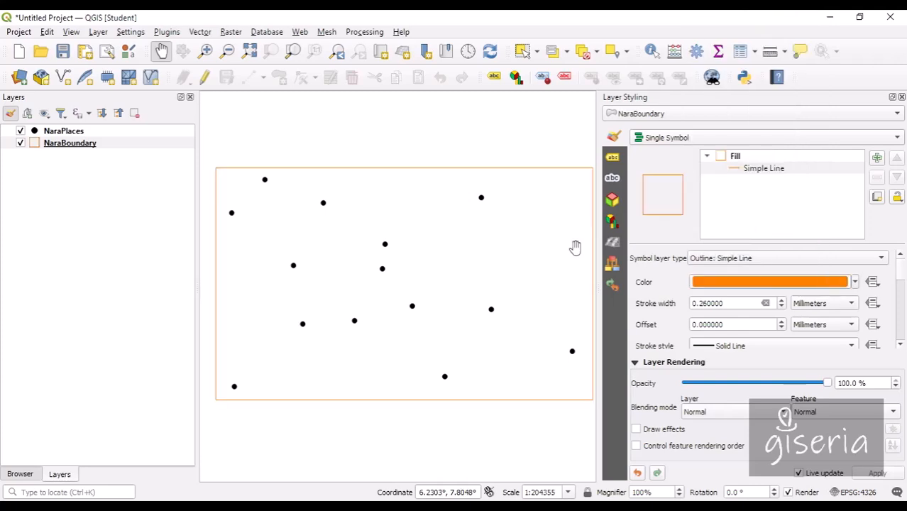
{"action": "left_click", "coordinate": [855, 282]}
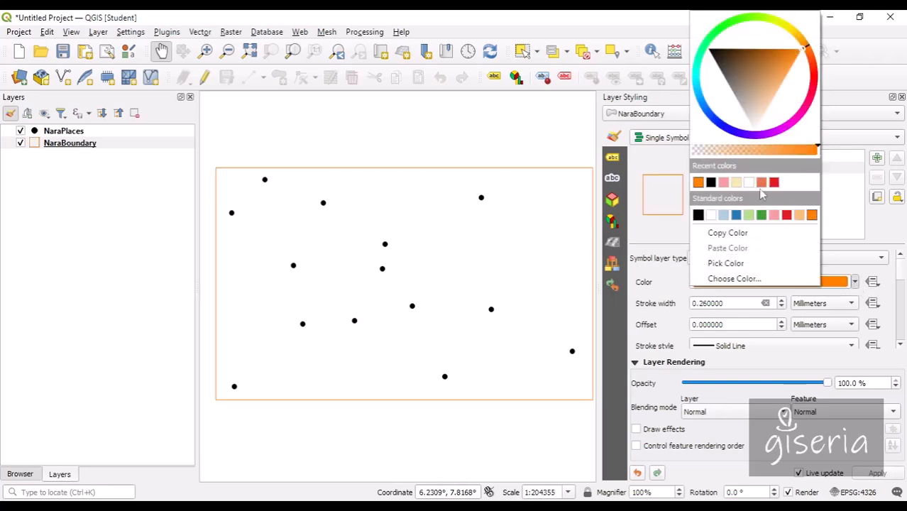
{"action": "left_click", "coordinate": [816, 76]}
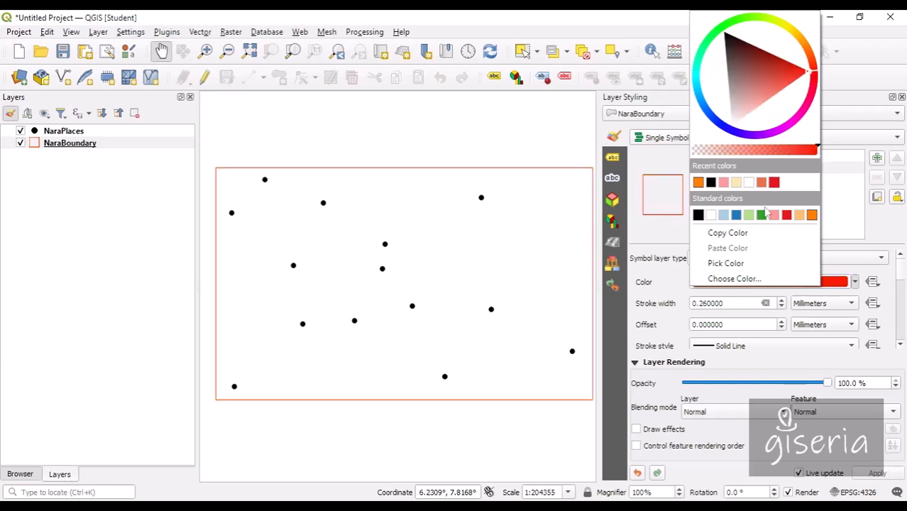
{"action": "left_click", "coordinate": [675, 246]}
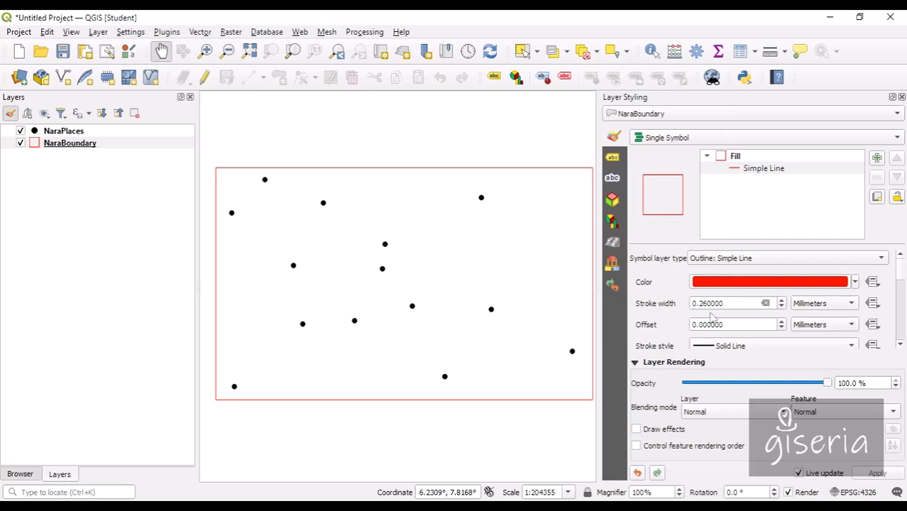
Set the NaraBoundary outline's stroke width to 0.86 millimeters
{"action": "left_click", "coordinate": [781, 300]}
{"action": "left_click", "coordinate": [781, 300]}
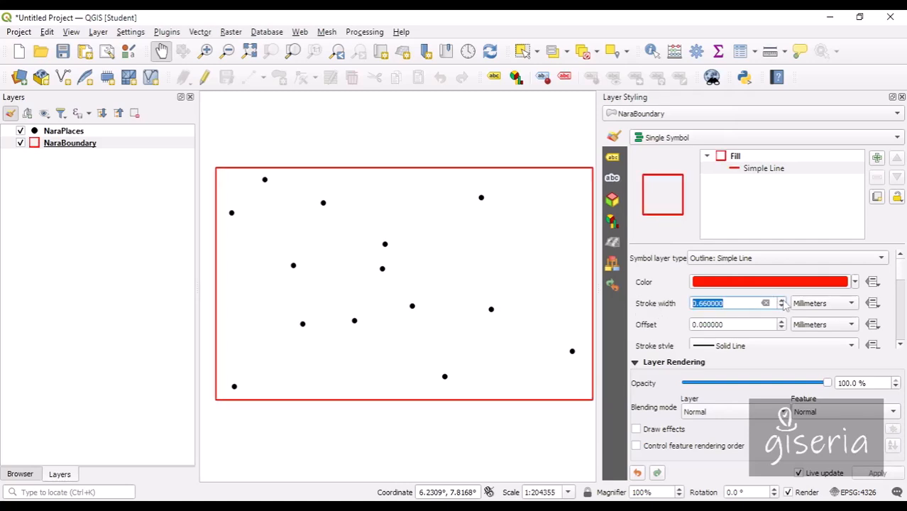
{"action": "left_click", "coordinate": [781, 300]}
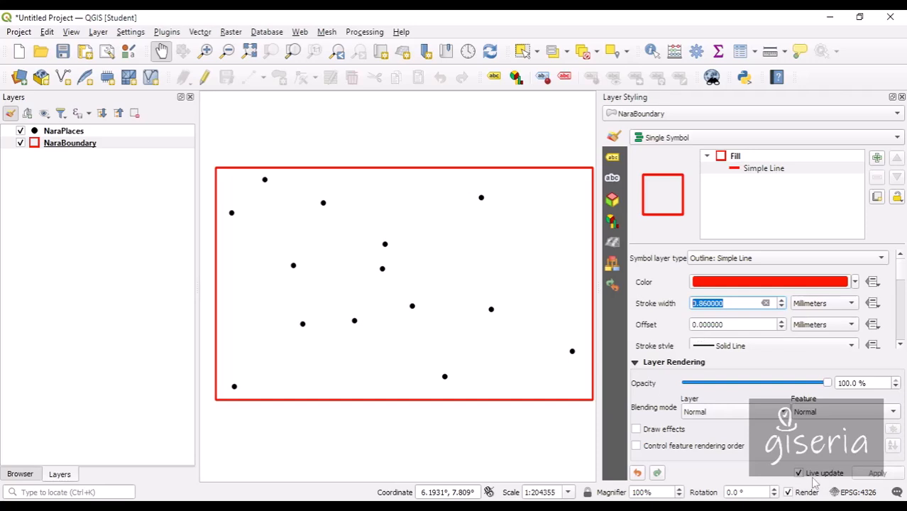
{"action": "left_click", "coordinate": [740, 324]}
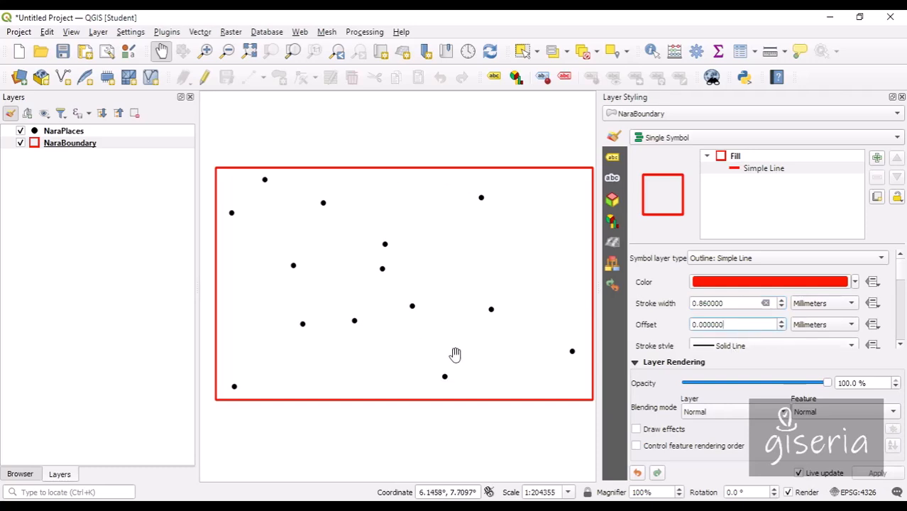
Try switching off live update for the layer styling, and turn it back on
{"action": "left_click", "coordinate": [799, 473]}
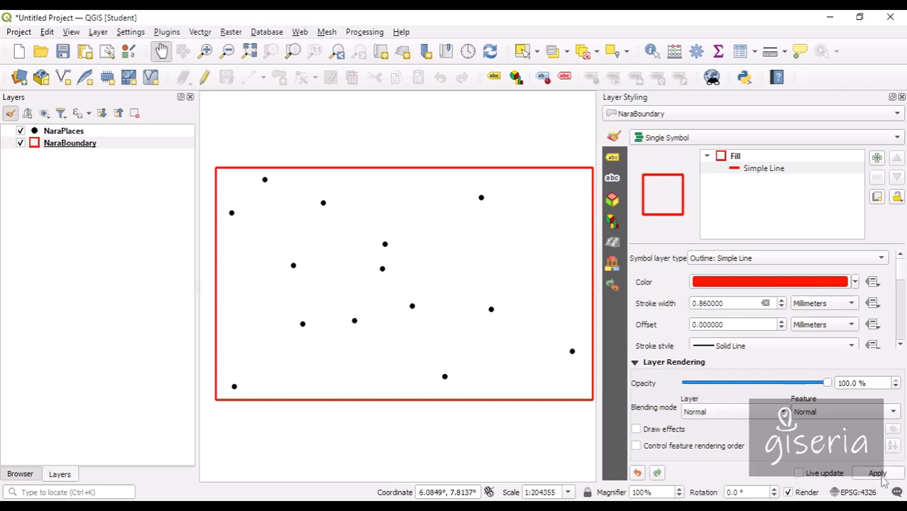
{"action": "left_click", "coordinate": [798, 473]}
{"action": "left_click_drag", "start_coordinate": [423, 190], "coordinate": [410, 186]}
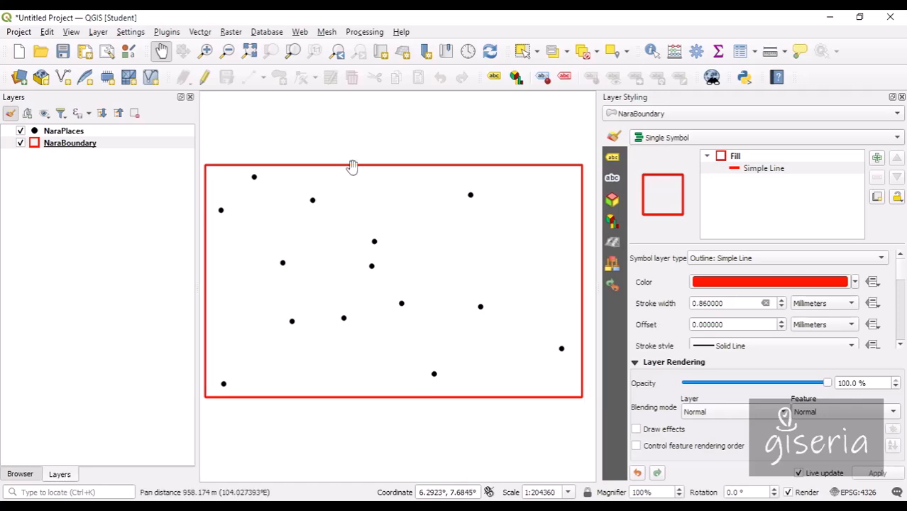
Start saving the project and browse to the qgs folder inside Recording > Nara
{"action": "left_click", "coordinate": [63, 51]}
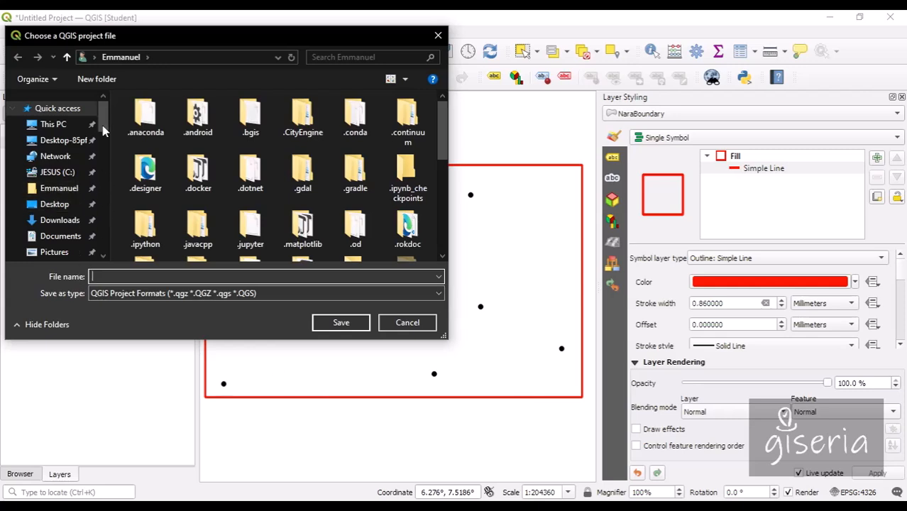
{"action": "left_click_drag", "start_coordinate": [103, 130], "coordinate": [103, 209]}
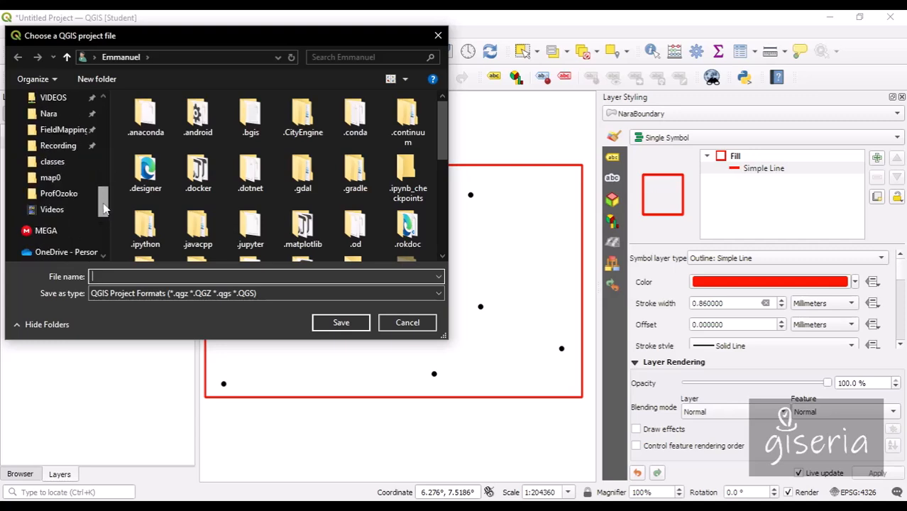
{"action": "left_click", "coordinate": [58, 146]}
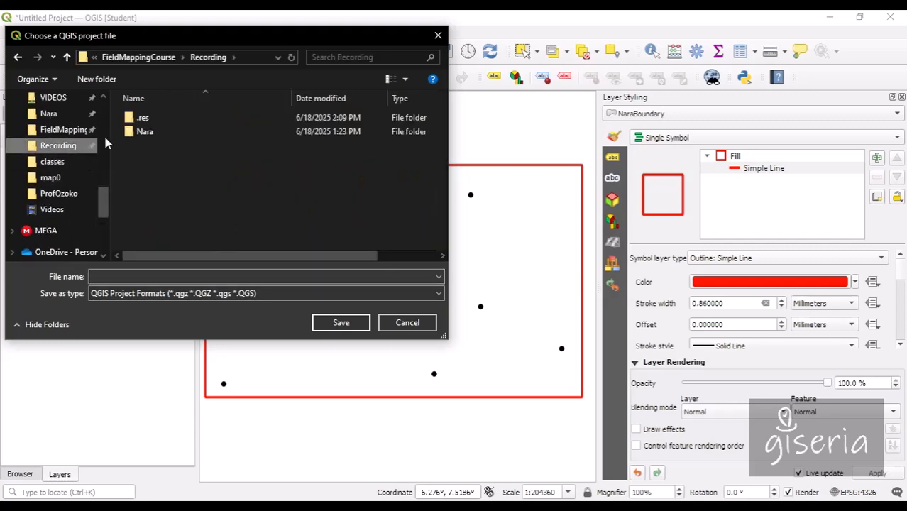
{"action": "double_click", "coordinate": [145, 132]}
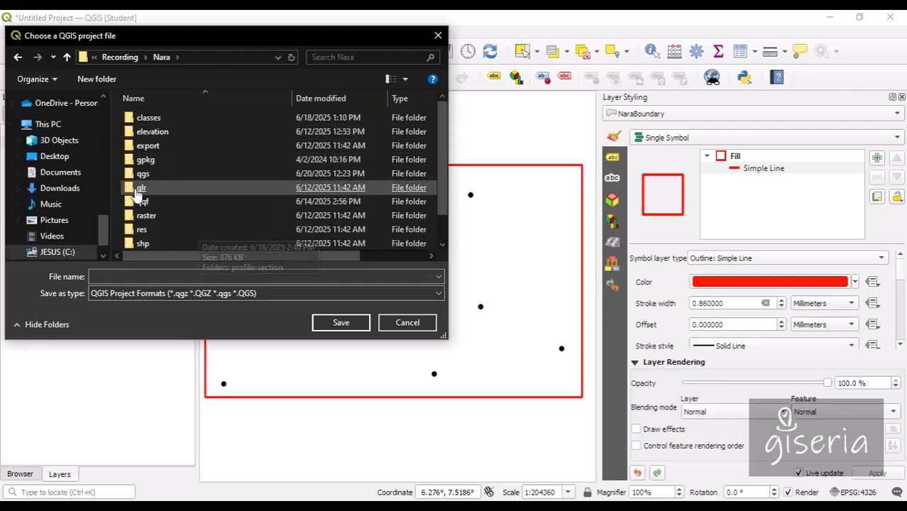
{"action": "double_click", "coordinate": [146, 177]}
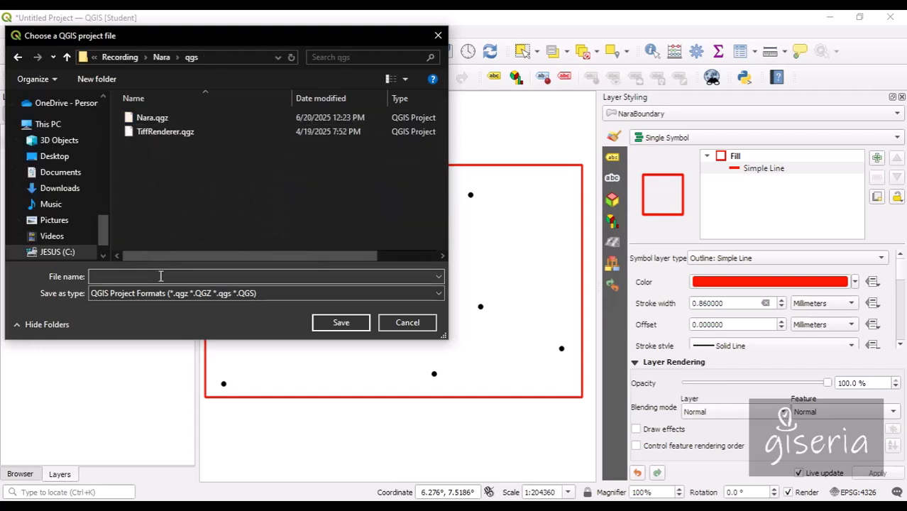
Name the project file NaraMapping and save it in the qgs folder
{"action": "type", "text": "N"}
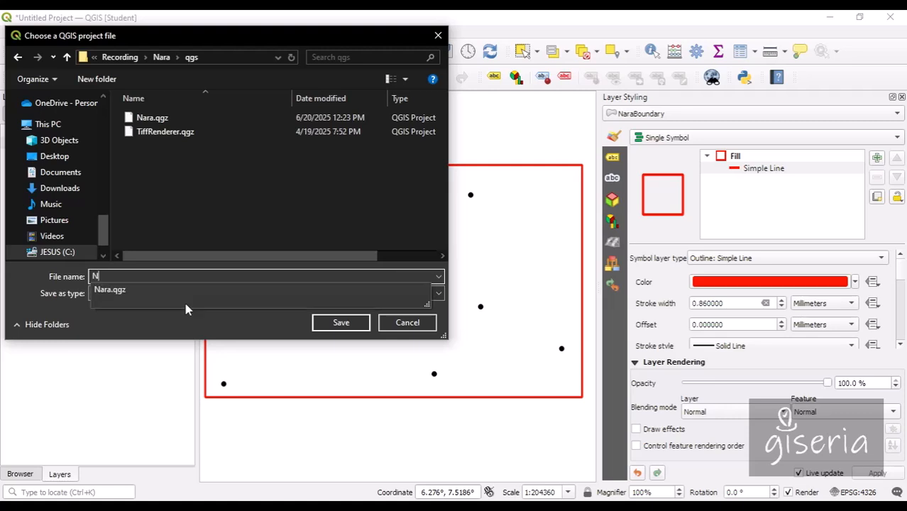
{"action": "type", "text": "araT"}
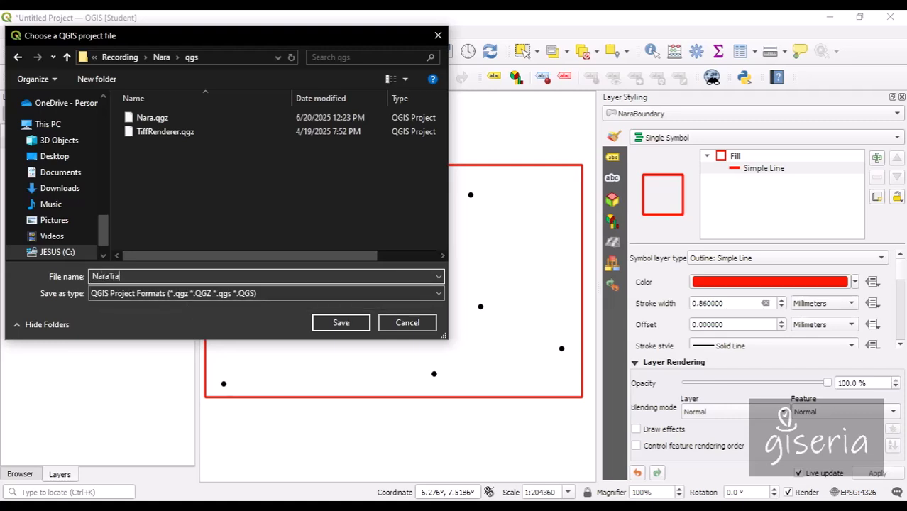
{"action": "type", "text": "ra"}
{"action": "key", "text": "BackSpace"}
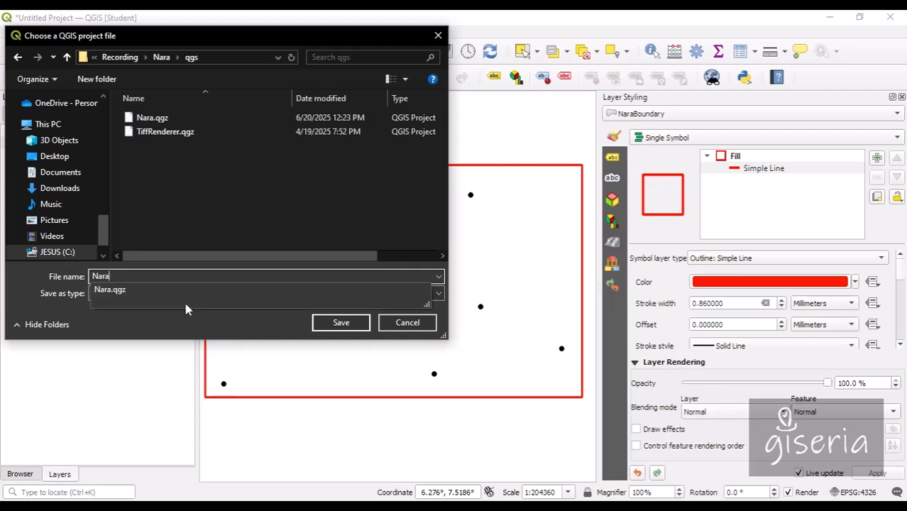
{"action": "type", "text": "T"}
{"action": "key", "text": "BackSpace"}
{"action": "type", "text": "Mapping"}
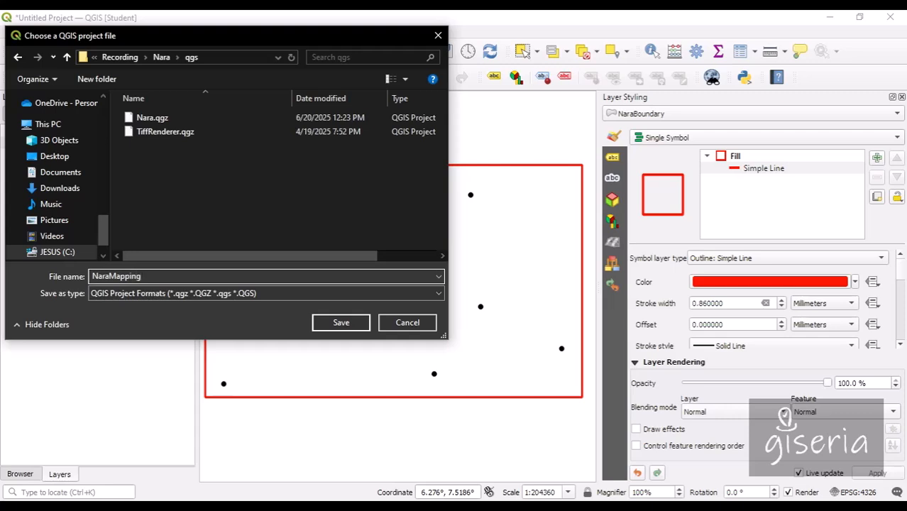
{"action": "left_click", "coordinate": [341, 324]}
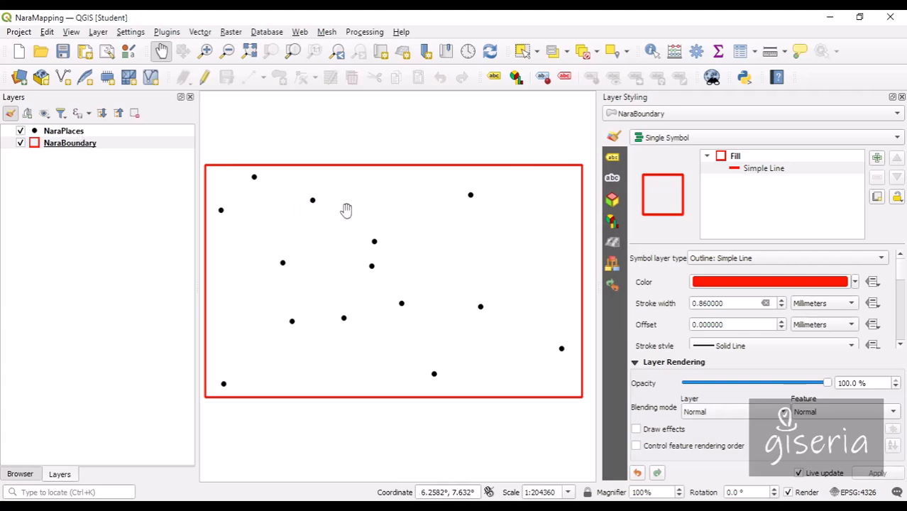
Switch the layer styling to NaraPlaces and turn on Single Labels for its points
{"action": "mouse_move", "coordinate": [365, 176]}
{"action": "left_mouse_down"}
{"action": "mouse_move", "coordinate": [373, 170]}
{"action": "mouse_move", "coordinate": [362, 169]}
{"action": "left_mouse_up"}
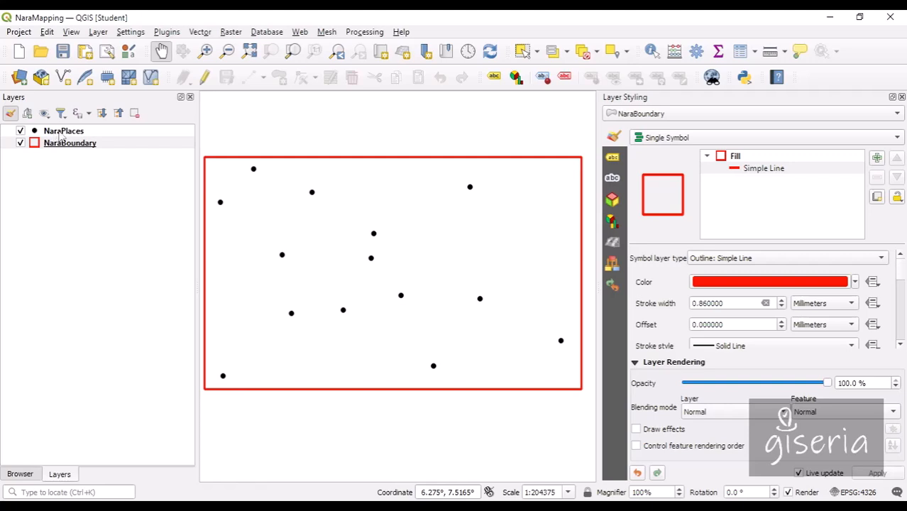
{"action": "left_click", "coordinate": [62, 132]}
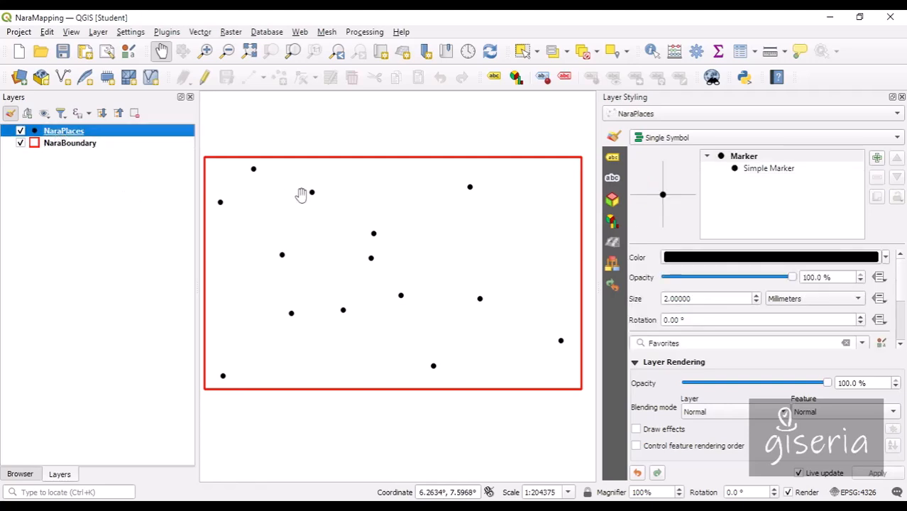
{"action": "left_click", "coordinate": [614, 159]}
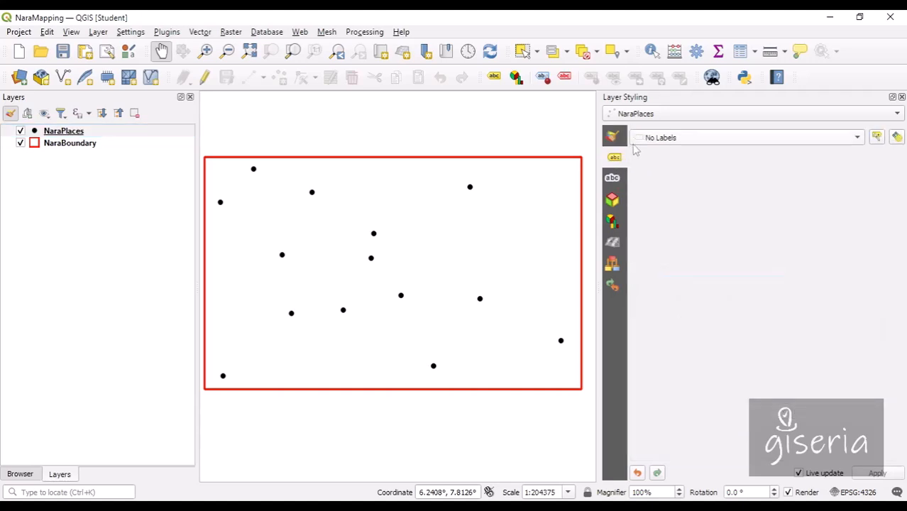
{"action": "left_click", "coordinate": [689, 141]}
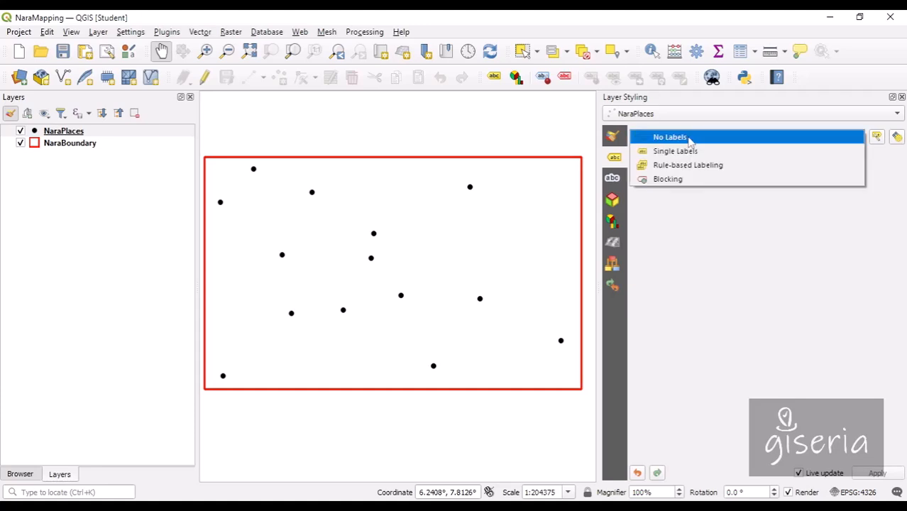
{"action": "left_click", "coordinate": [682, 152]}
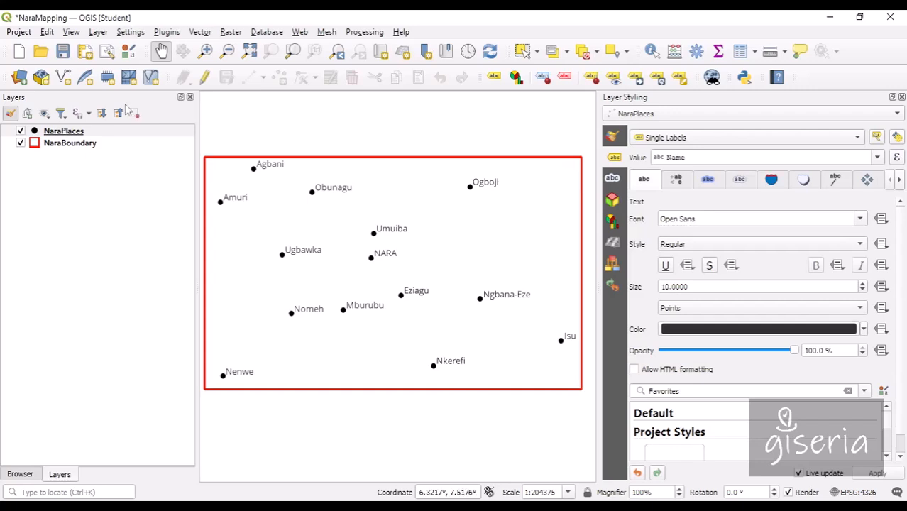
Open the attribute table of the NaraPlaces layer
{"action": "mouse_move", "coordinate": [73, 137]}
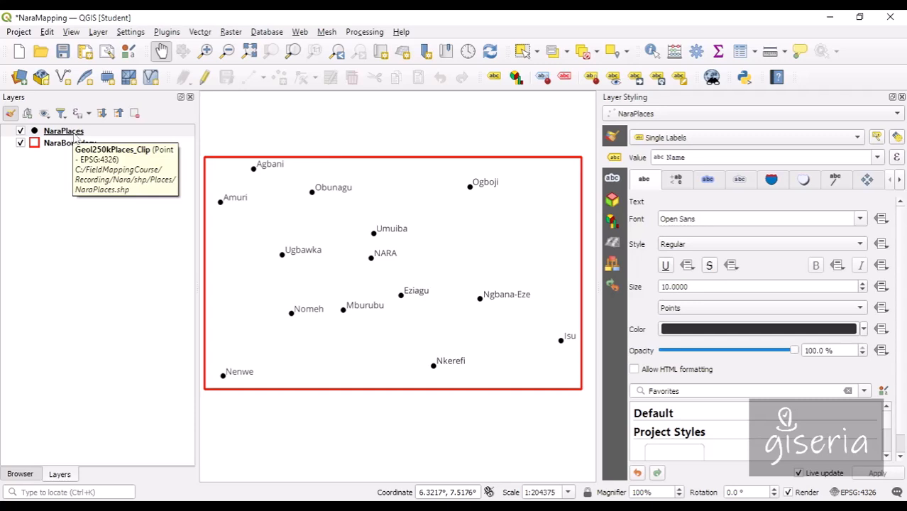
{"action": "left_click", "coordinate": [71, 135]}
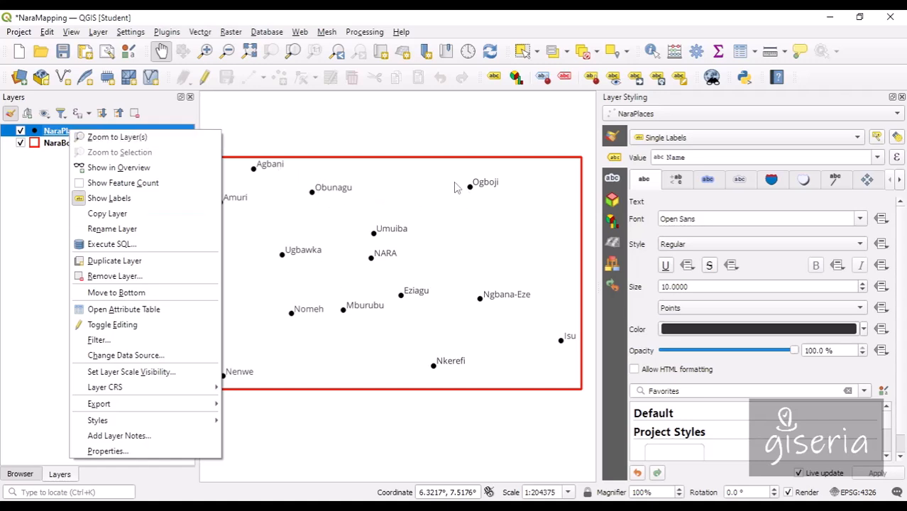
{"action": "left_click", "coordinate": [33, 183]}
{"action": "right_click", "coordinate": [75, 130]}
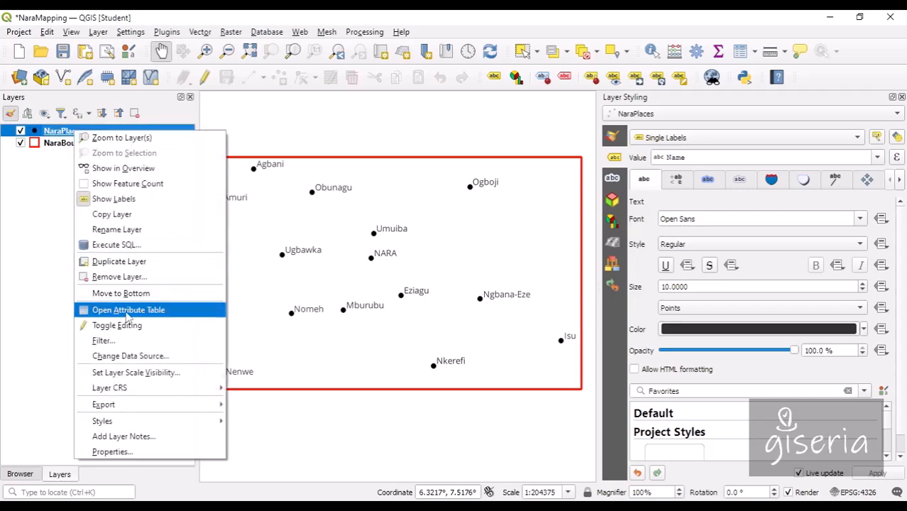
{"action": "left_click", "coordinate": [128, 310]}
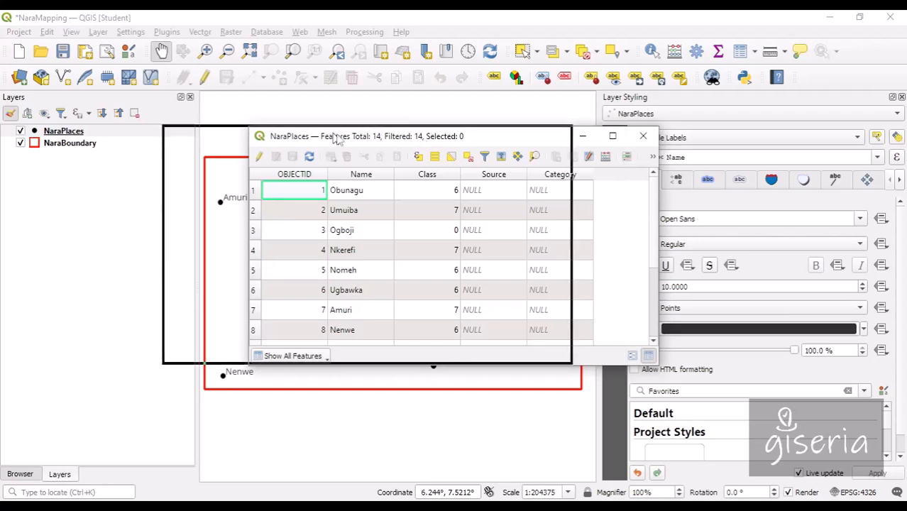
Dock the NaraPlaces attribute table below the map and widen it by narrowing the Layer Styling area
{"action": "left_click_drag", "start_coordinate": [336, 179], "coordinate": [359, 188]}
{"action": "left_click_drag", "start_coordinate": [561, 210], "coordinate": [745, 217]}
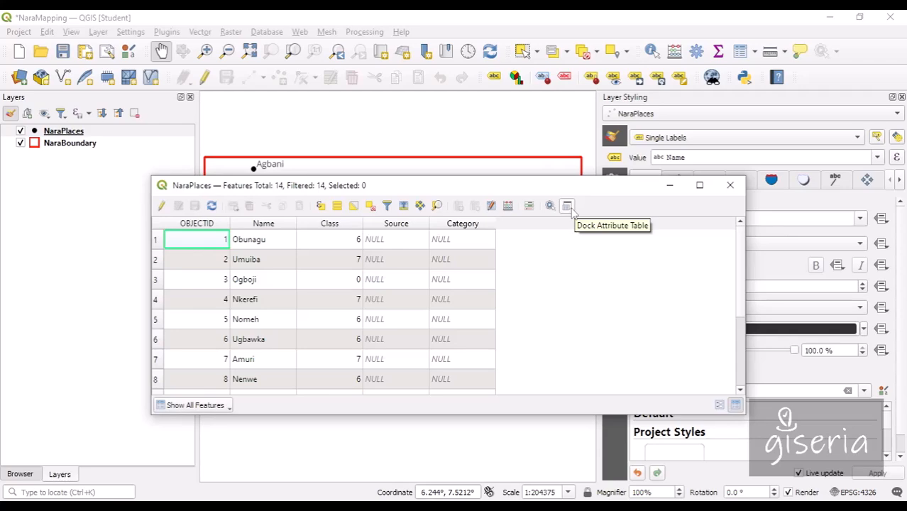
{"action": "left_click", "coordinate": [566, 206]}
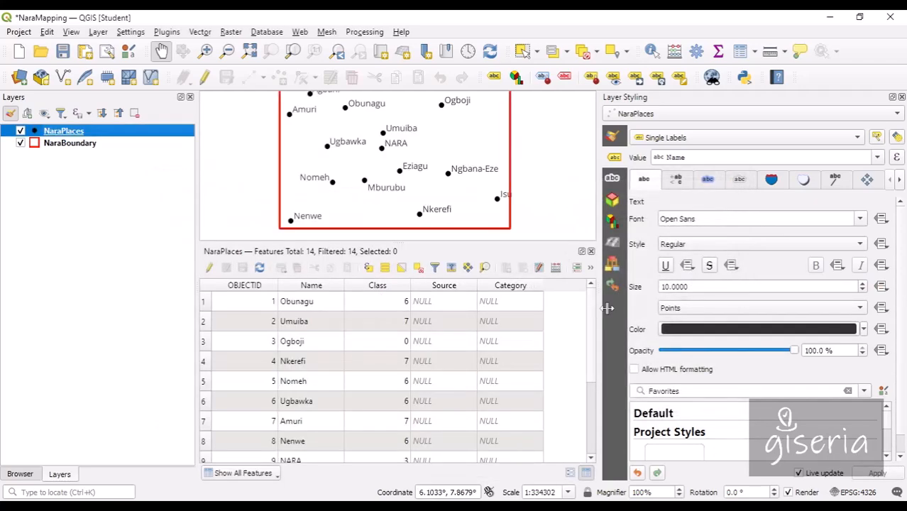
{"action": "left_click_drag", "start_coordinate": [597, 308], "coordinate": [751, 307]}
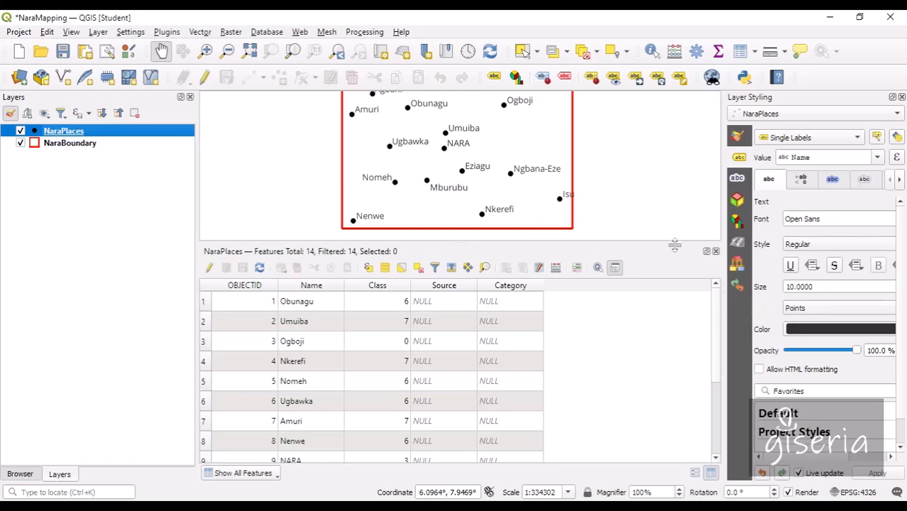
Shorten the docked NaraPlaces attribute table to enlarge the map and look through its place records
{"action": "left_click_drag", "start_coordinate": [676, 248], "coordinate": [677, 322]}
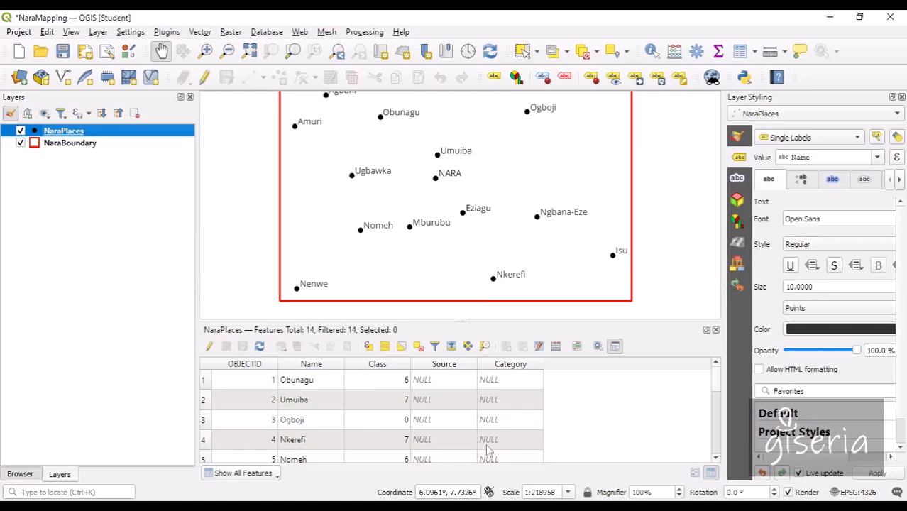
{"action": "scroll", "coordinate": [314, 399], "scroll_direction": "down", "scroll_amount": 3}
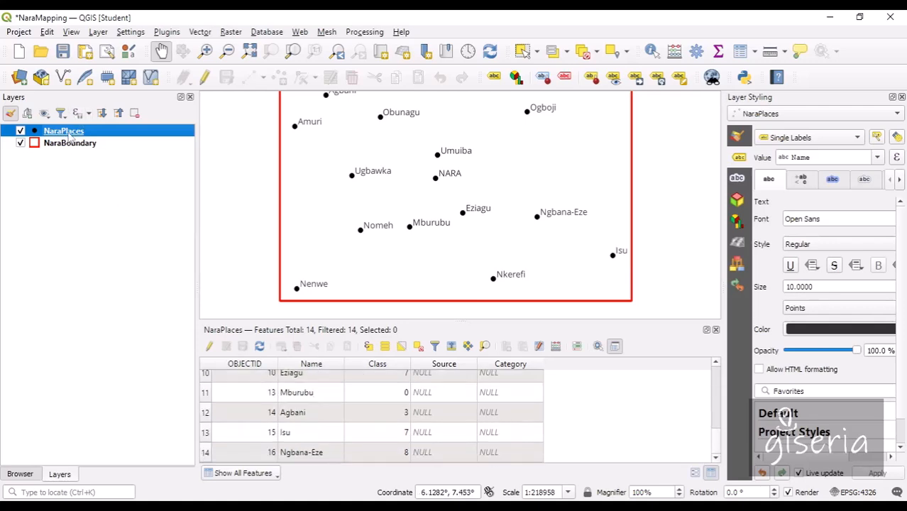
{"action": "scroll", "coordinate": [316, 414], "scroll_direction": "up", "scroll_amount": 3}
{"action": "scroll", "coordinate": [318, 411], "scroll_direction": "down", "scroll_amount": 1}
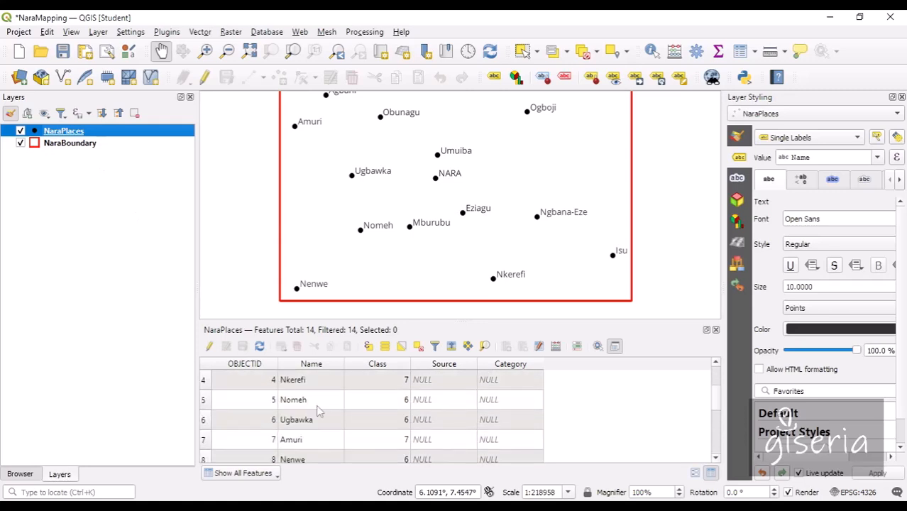
{"action": "scroll", "coordinate": [316, 408], "scroll_direction": "up", "scroll_amount": 1}
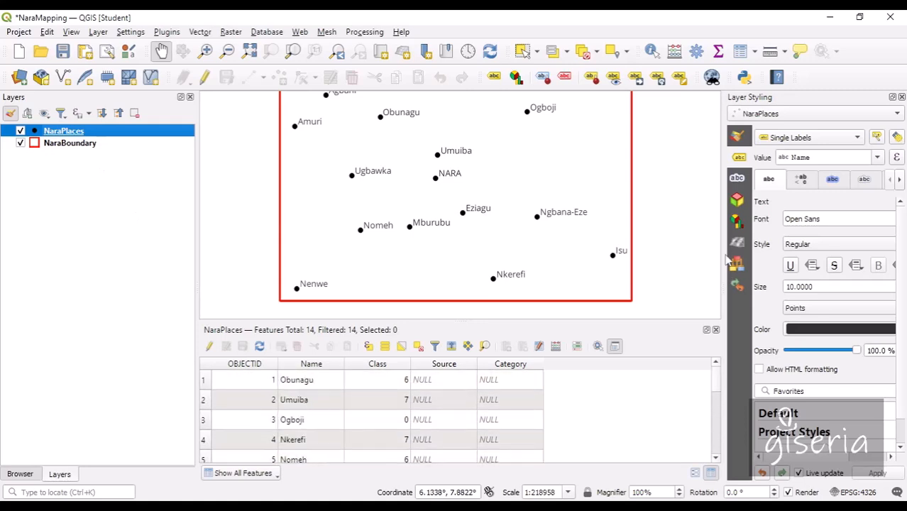
Widen the Layer Styling area and try labeling the NaraPlaces points with the Class field
{"action": "left_click_drag", "start_coordinate": [725, 261], "coordinate": [557, 261]}
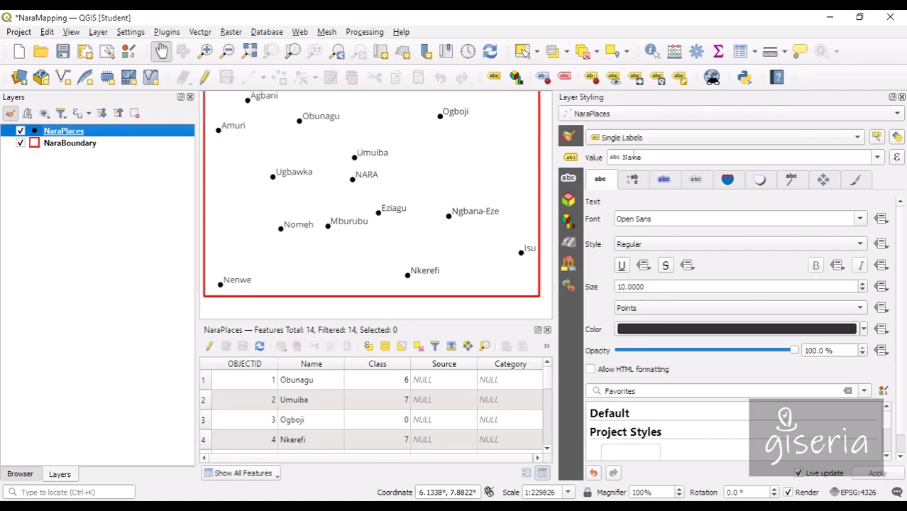
{"action": "left_click", "coordinate": [877, 157]}
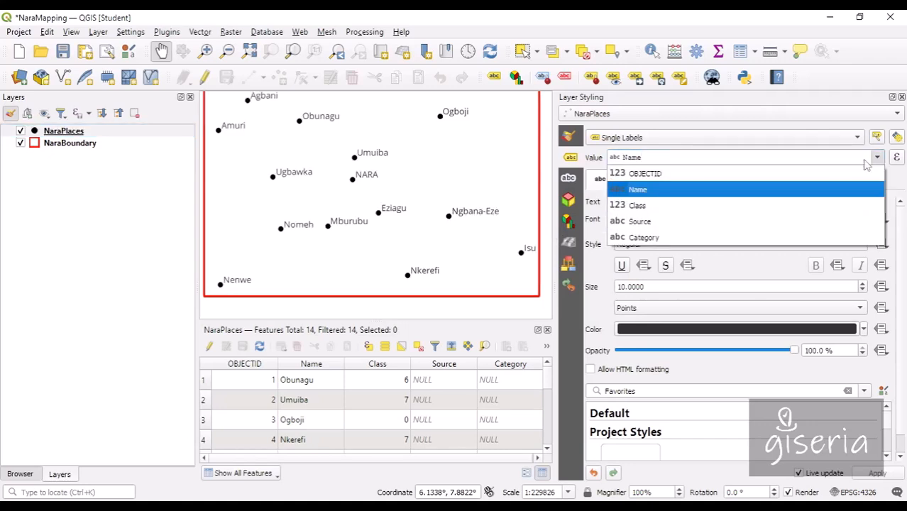
{"action": "left_click", "coordinate": [659, 192]}
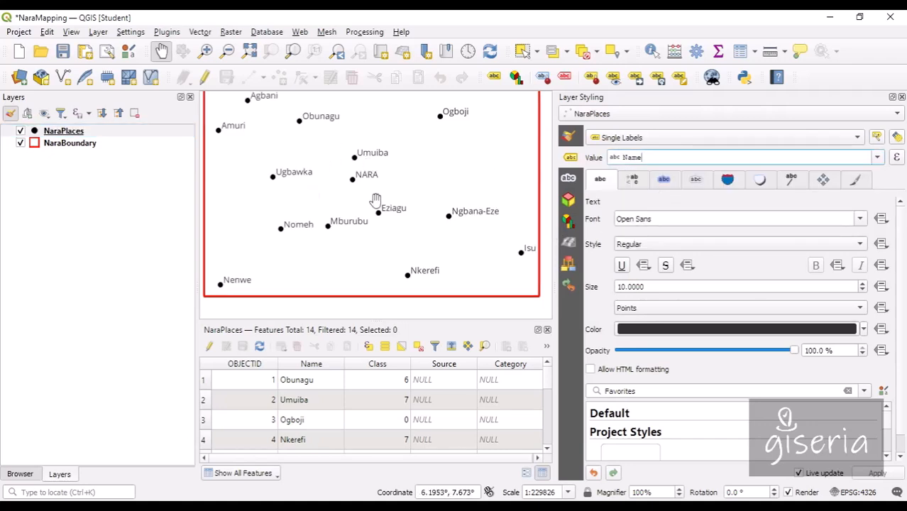
{"action": "left_click", "coordinate": [878, 157]}
{"action": "left_click", "coordinate": [656, 206]}
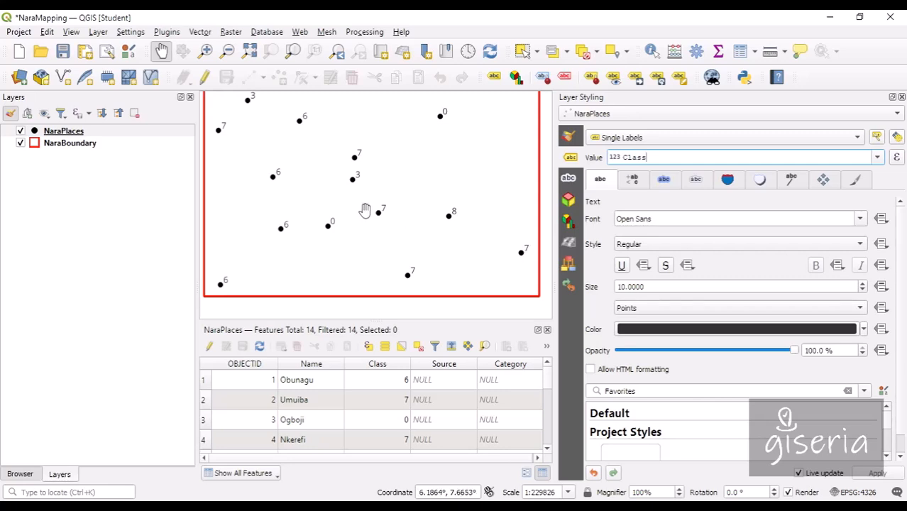
Set the NaraPlaces label value to the Name field and bring the whole boundary into view
{"action": "left_click", "coordinate": [877, 157]}
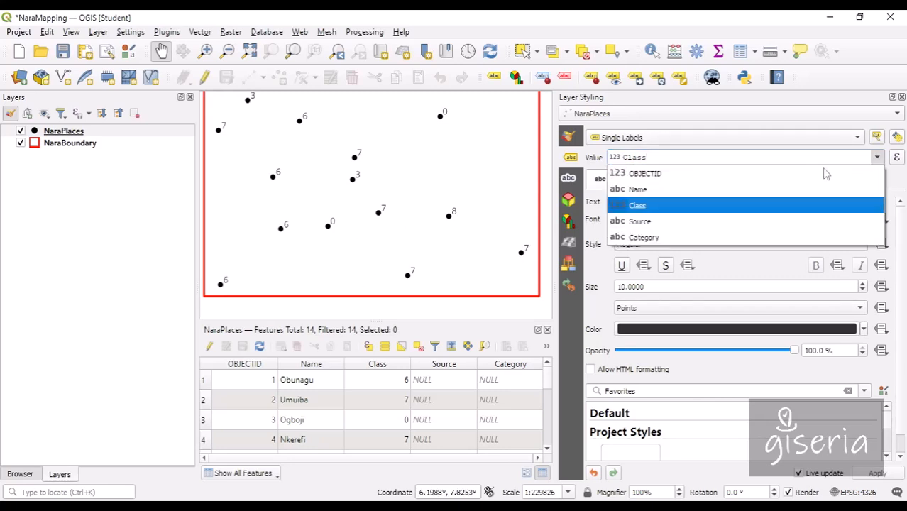
{"action": "left_click", "coordinate": [826, 187]}
{"action": "left_click_drag", "start_coordinate": [296, 154], "coordinate": [313, 177]}
{"action": "left_click_drag", "start_coordinate": [446, 228], "coordinate": [397, 219]}
{"action": "left_click_drag", "start_coordinate": [303, 231], "coordinate": [344, 221]}
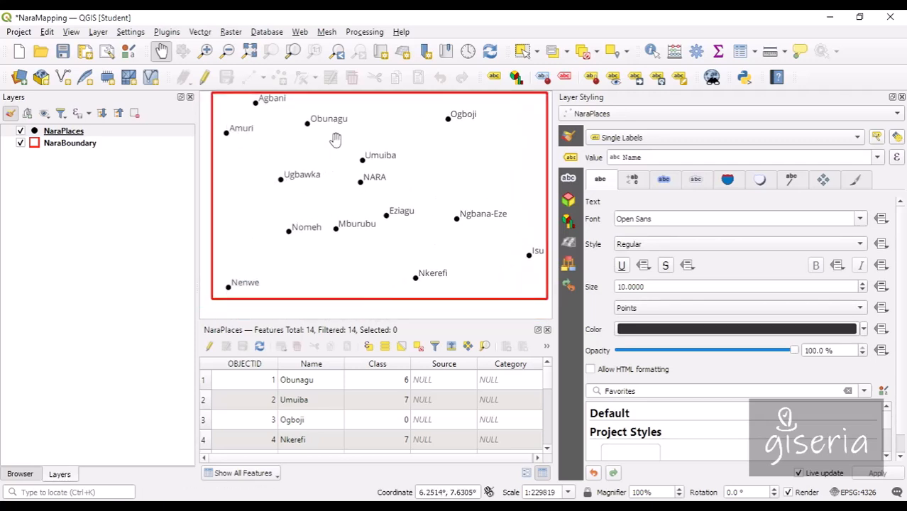
Look over the font, style and color choices for the NaraPlaces labels and try a text size of 11 points
{"action": "left_click", "coordinate": [860, 219]}
{"action": "left_click", "coordinate": [852, 212]}
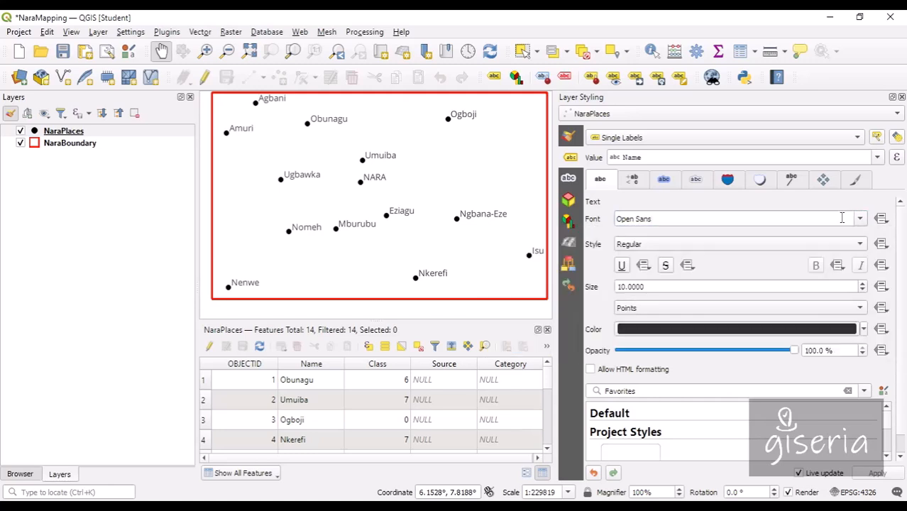
{"action": "left_click", "coordinate": [856, 248]}
{"action": "left_click", "coordinate": [770, 208]}
{"action": "left_click", "coordinate": [864, 285]}
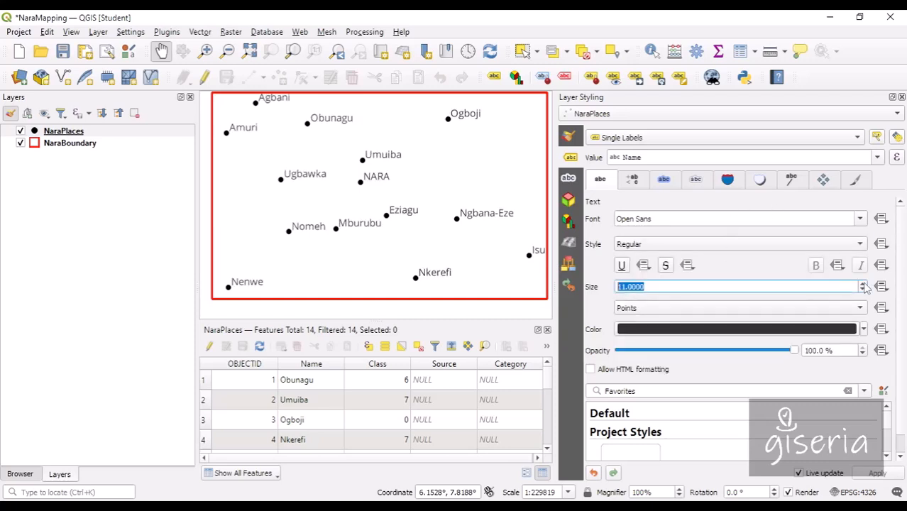
{"action": "left_click", "coordinate": [862, 290]}
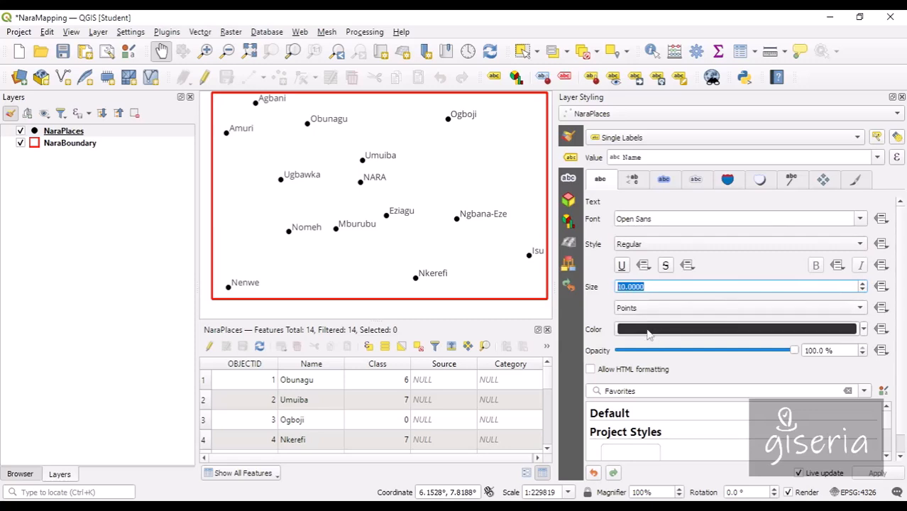
{"action": "left_click", "coordinate": [864, 329]}
{"action": "left_click", "coordinate": [864, 330]}
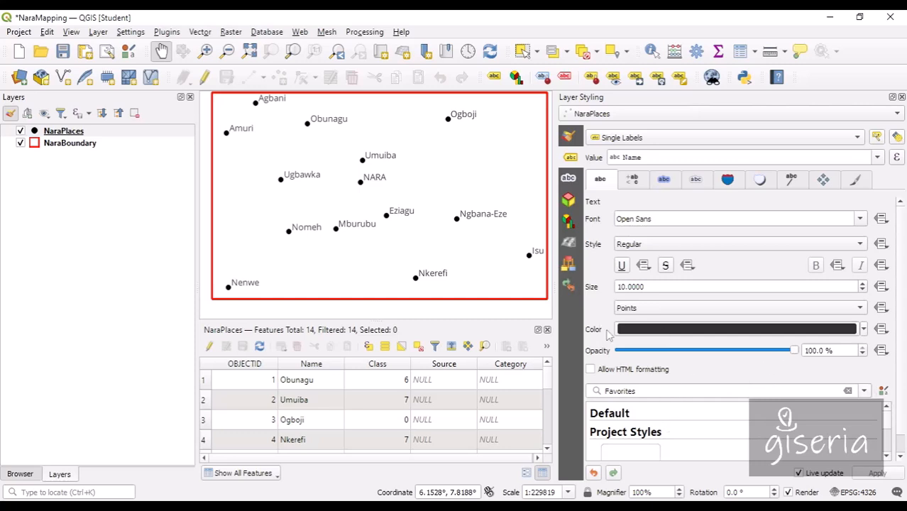
Save the changes to the NaraMapping project
{"action": "left_click", "coordinate": [63, 51]}
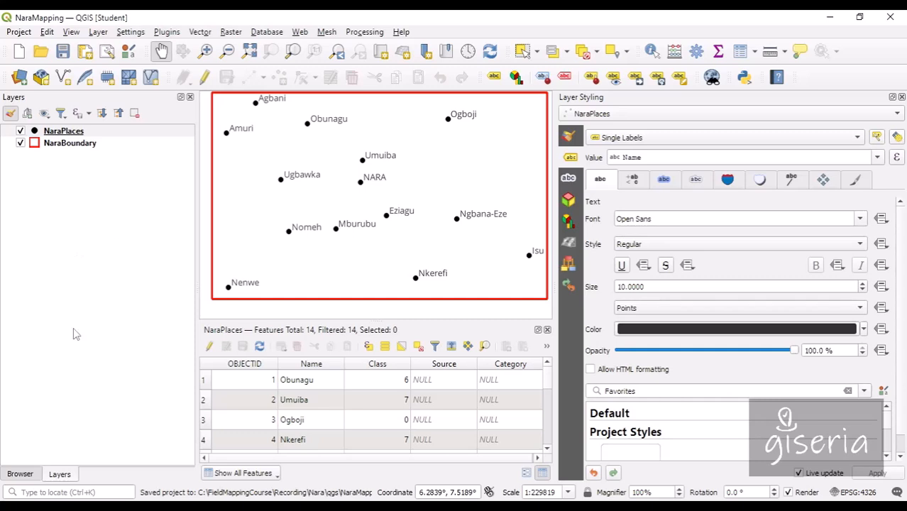
Add NaraRoads250k.shp from the Roads folder under shp to the project and return to the layer list
{"action": "left_click", "coordinate": [20, 474]}
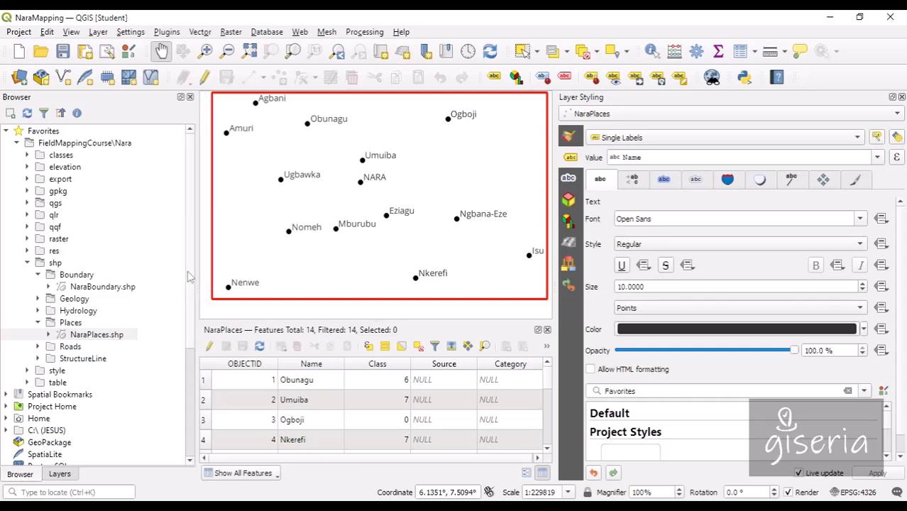
{"action": "left_click", "coordinate": [65, 474]}
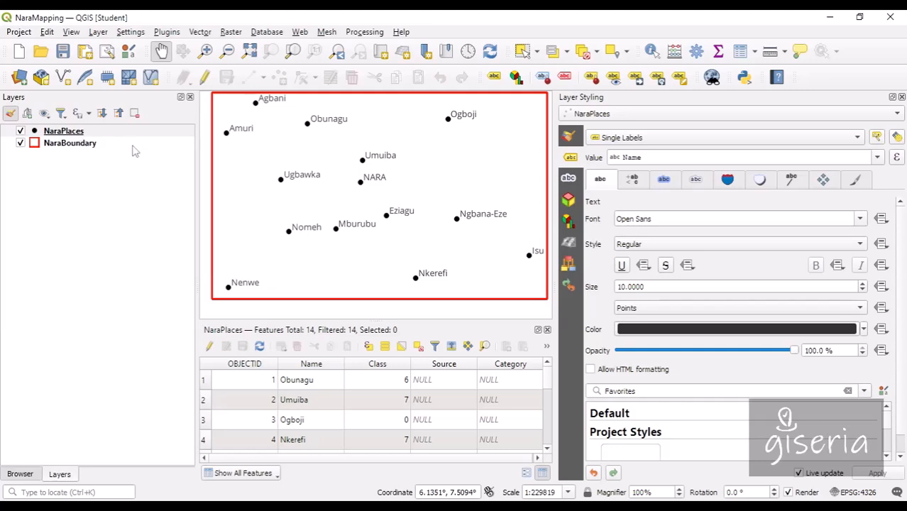
{"action": "left_click", "coordinate": [25, 476]}
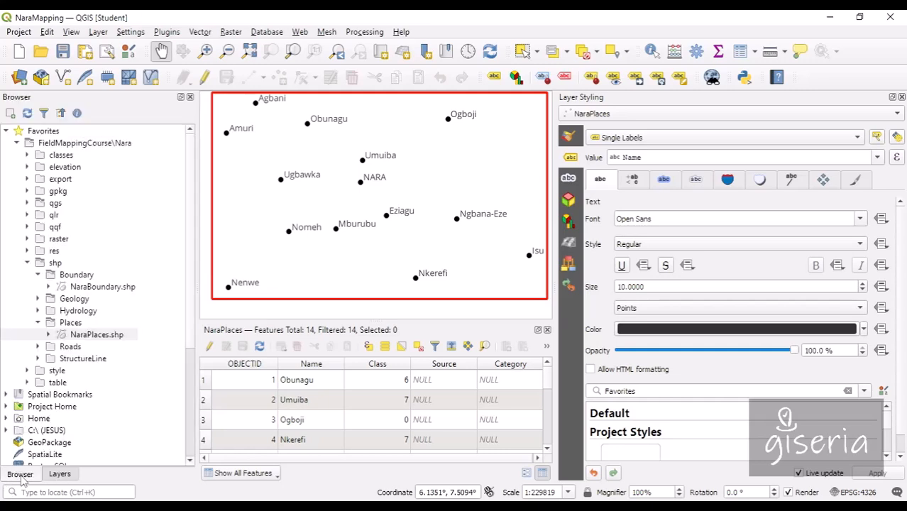
{"action": "scroll", "coordinate": [192, 293], "scroll_direction": "down", "scroll_amount": 1}
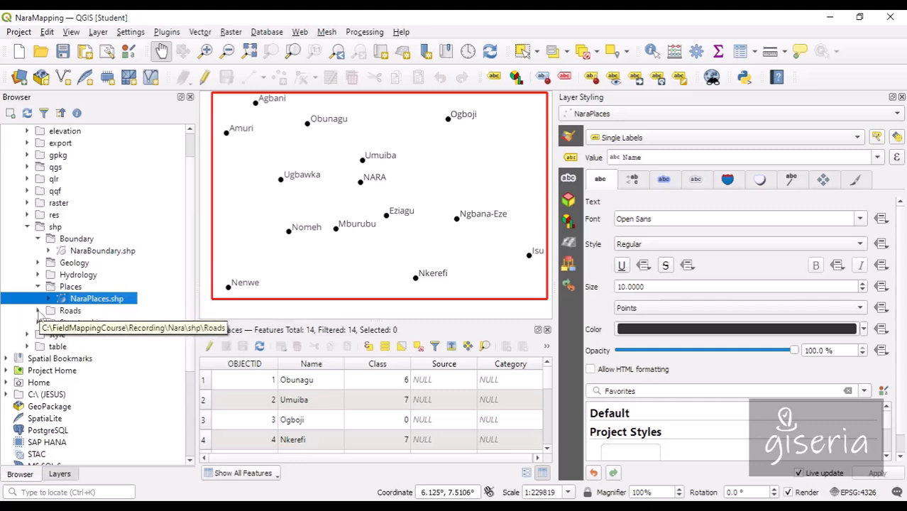
{"action": "left_click", "coordinate": [38, 310]}
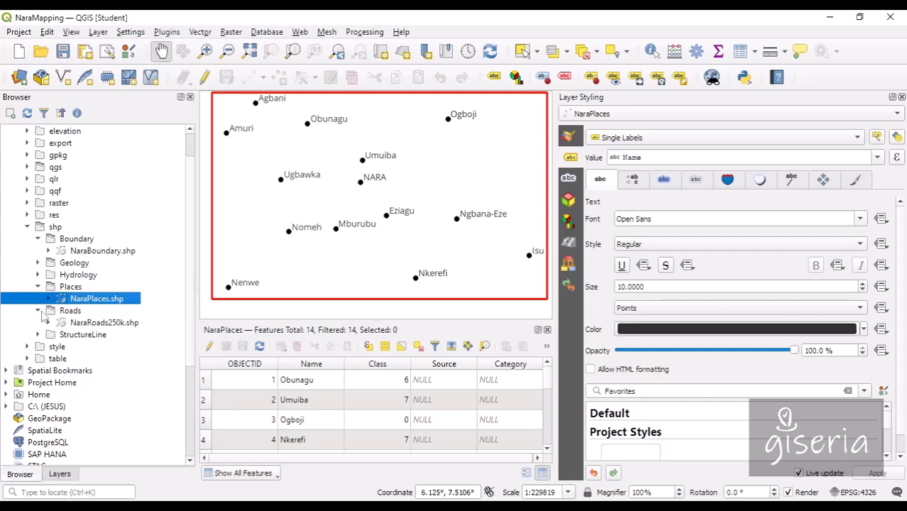
{"action": "right_click", "coordinate": [73, 321]}
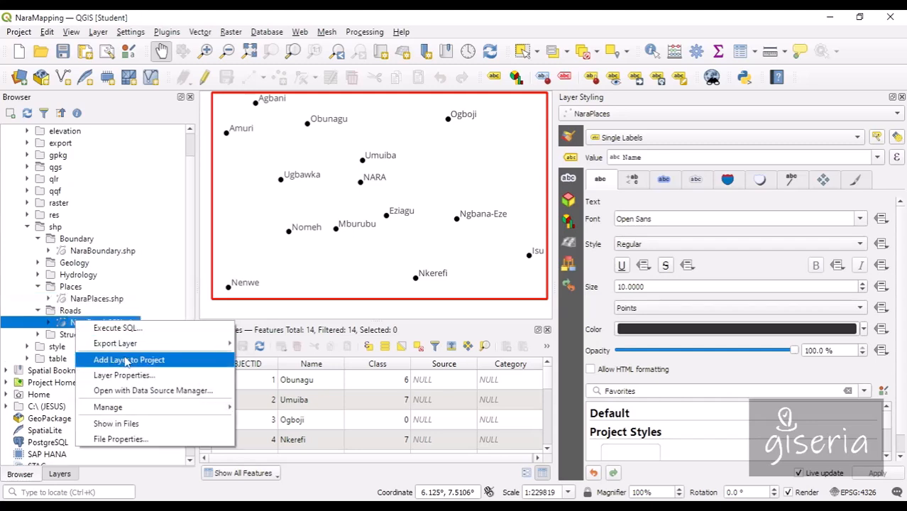
{"action": "left_click", "coordinate": [128, 359]}
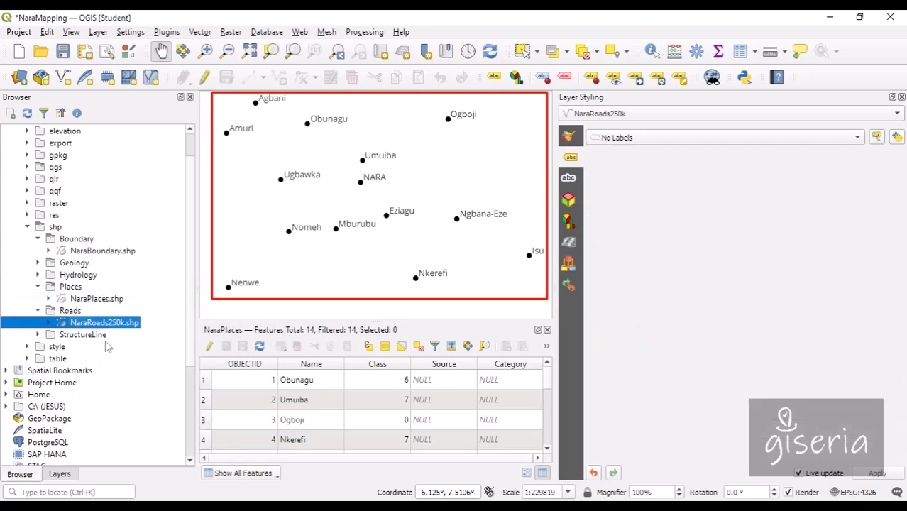
{"action": "left_click", "coordinate": [59, 474]}
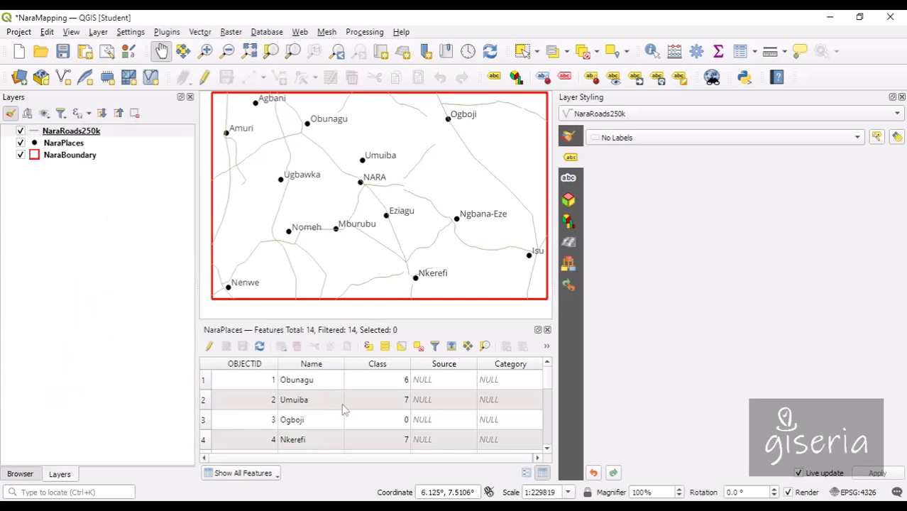
Close the NaraPlaces attribute table, then open the NaraRoads250k table docked below the map with more room beside the styling area
{"action": "left_click", "coordinate": [547, 330]}
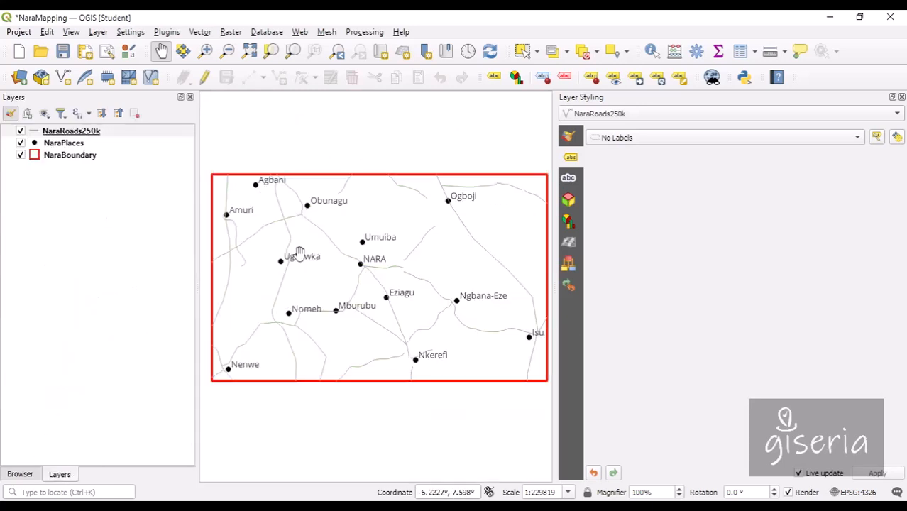
{"action": "right_click", "coordinate": [76, 132]}
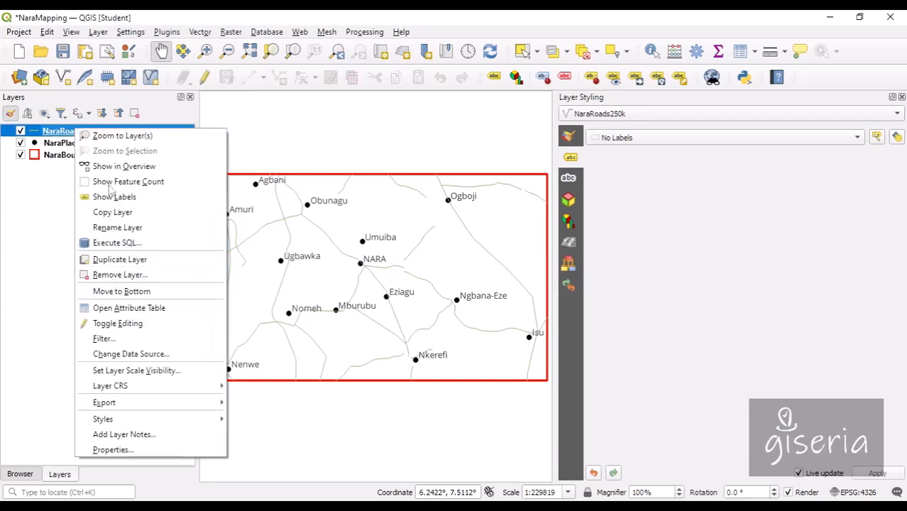
{"action": "left_click", "coordinate": [142, 309]}
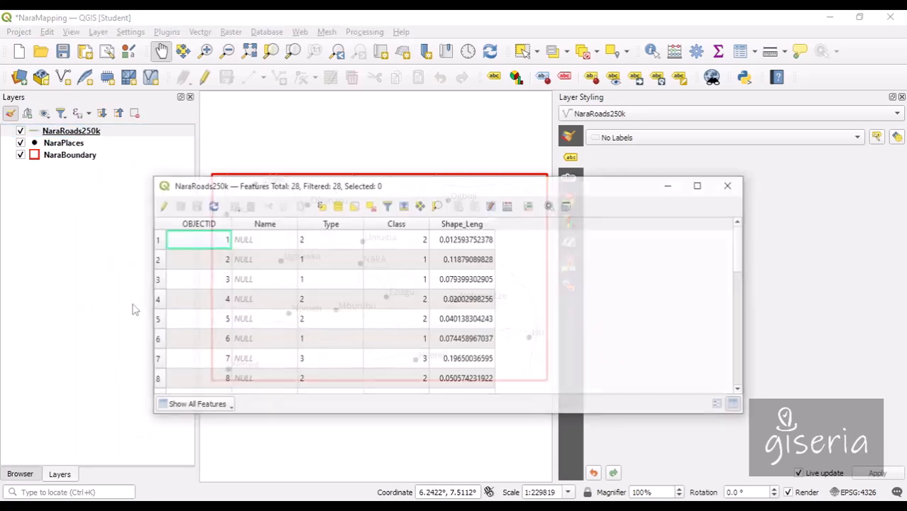
{"action": "left_click", "coordinate": [567, 205]}
{"action": "left_click_drag", "start_coordinate": [554, 220], "coordinate": [640, 220]}
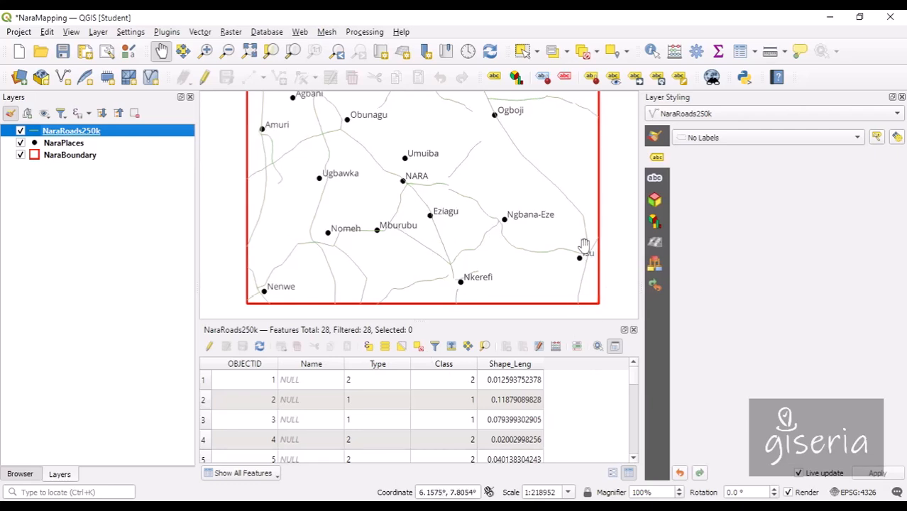
{"action": "left_click_drag", "start_coordinate": [563, 147], "coordinate": [559, 195]}
{"action": "left_click_drag", "start_coordinate": [406, 201], "coordinate": [424, 176]}
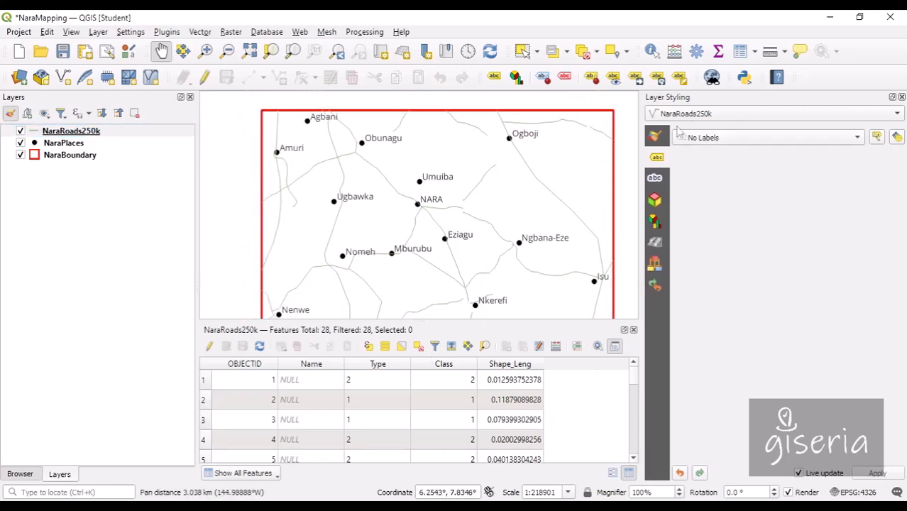
Style the NaraRoads250k lines in black with a width of 0.46 millimeters
{"action": "left_click", "coordinate": [656, 135]}
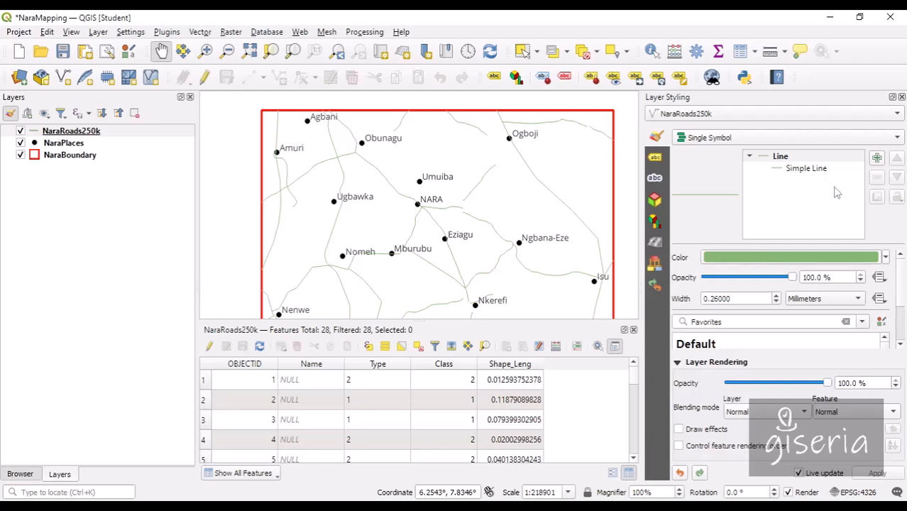
{"action": "left_click", "coordinate": [885, 257]}
{"action": "left_click", "coordinate": [709, 213]}
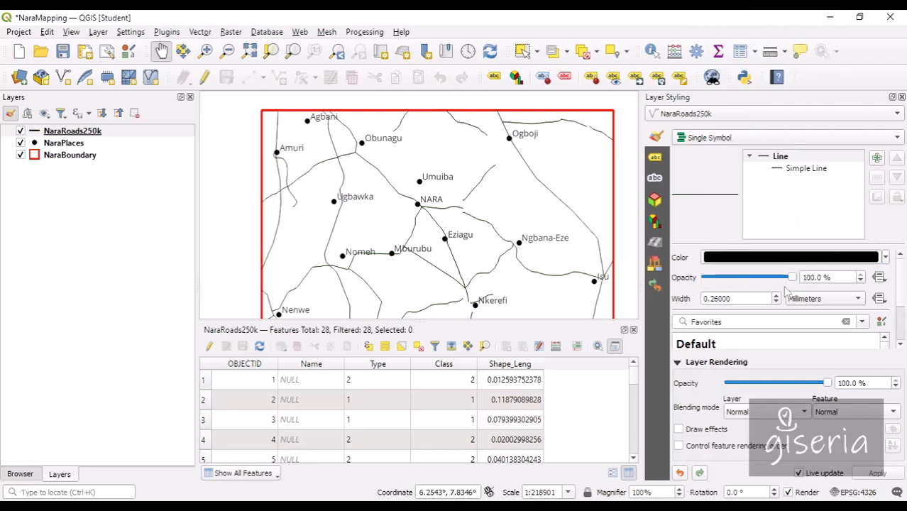
{"action": "left_click", "coordinate": [776, 295]}
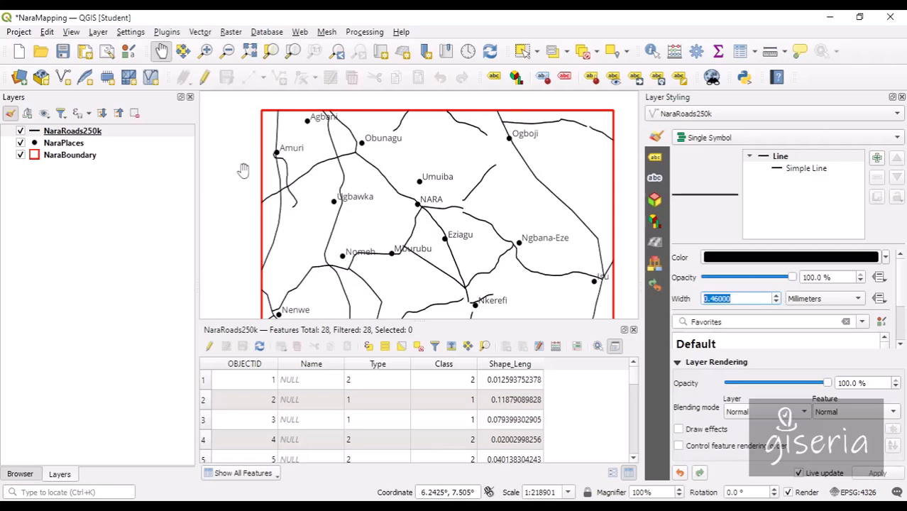
Move the NaraPlaces layer above NaraRoads250k to the top of the layer order
{"action": "right_click", "coordinate": [59, 147]}
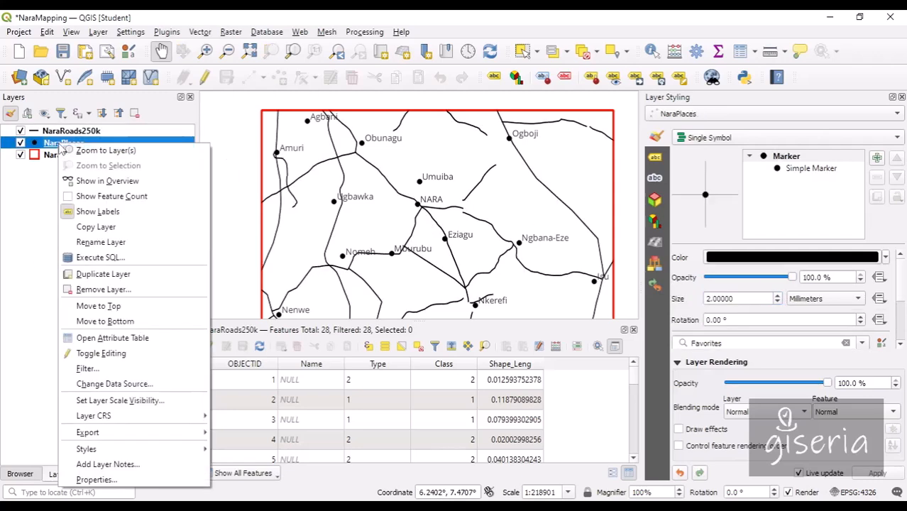
{"action": "key", "text": "Escape"}
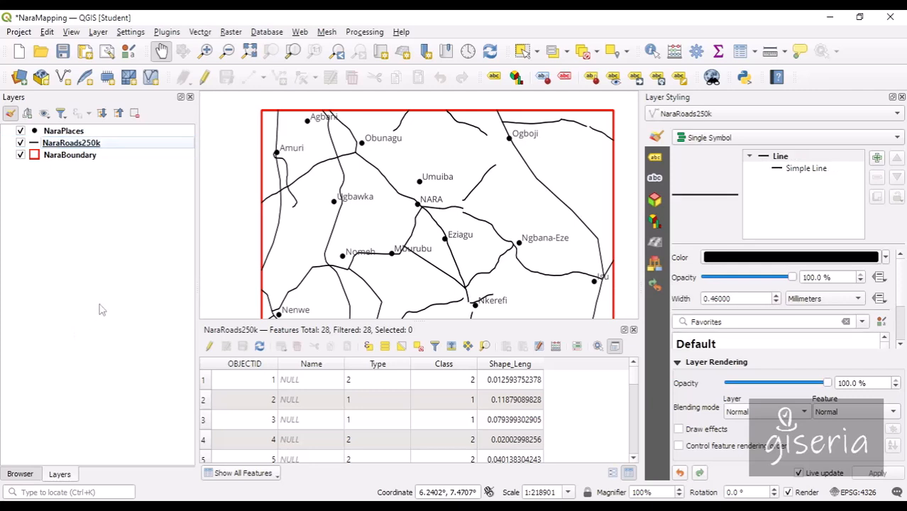
Collapse the Roads and Places folders and add StructureLine.shp from the StructureLine folder under shp to the project
{"action": "left_click", "coordinate": [21, 474]}
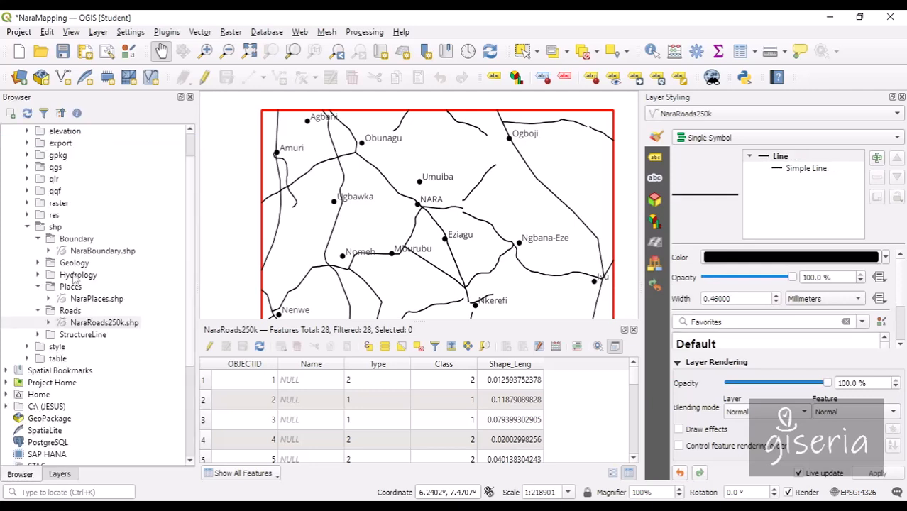
{"action": "left_click", "coordinate": [39, 311]}
{"action": "left_click", "coordinate": [38, 286]}
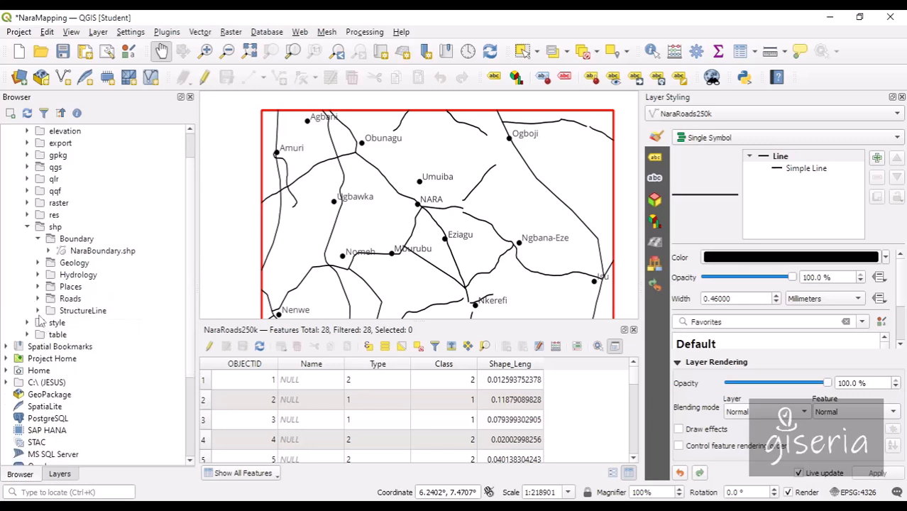
{"action": "left_click", "coordinate": [39, 311]}
{"action": "right_click", "coordinate": [80, 323]}
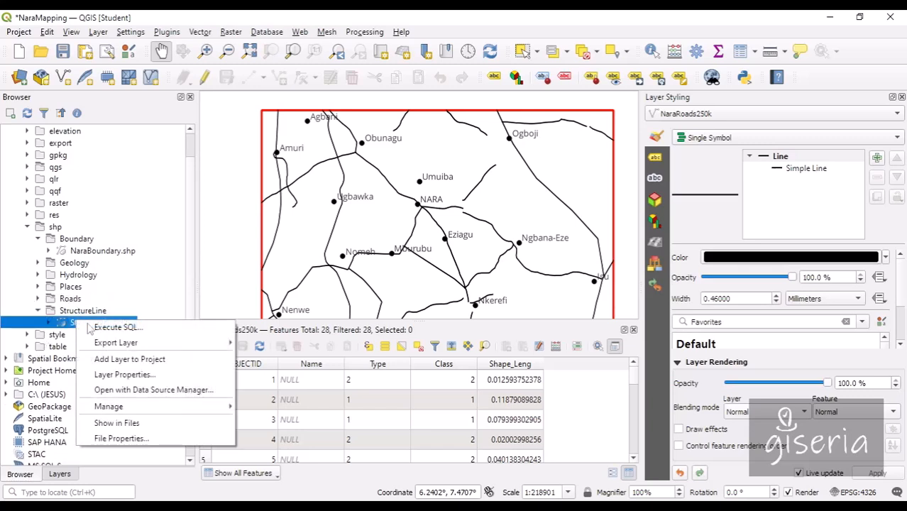
{"action": "left_click", "coordinate": [113, 360]}
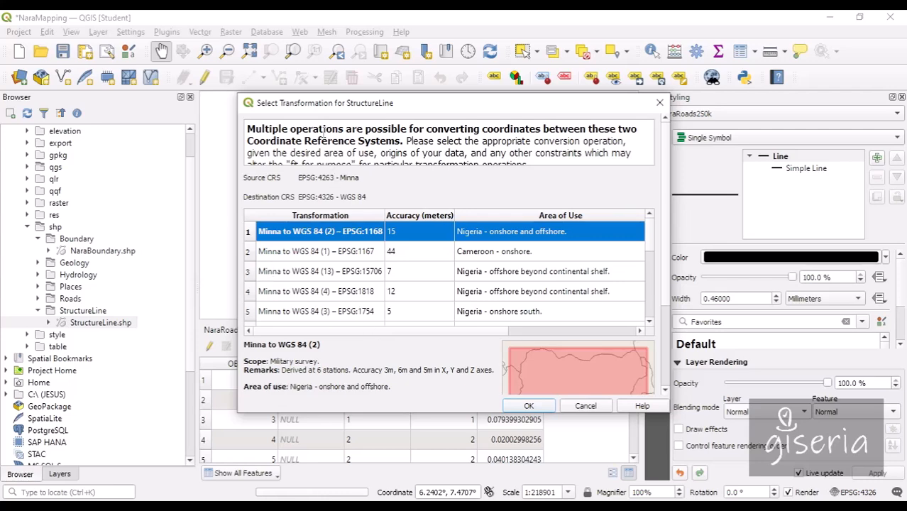
Accept the Minna to WGS 84 (2) – EPSG:1168 transformation for the StructureLine layer
{"action": "left_click_drag", "start_coordinate": [336, 111], "coordinate": [318, 117]}
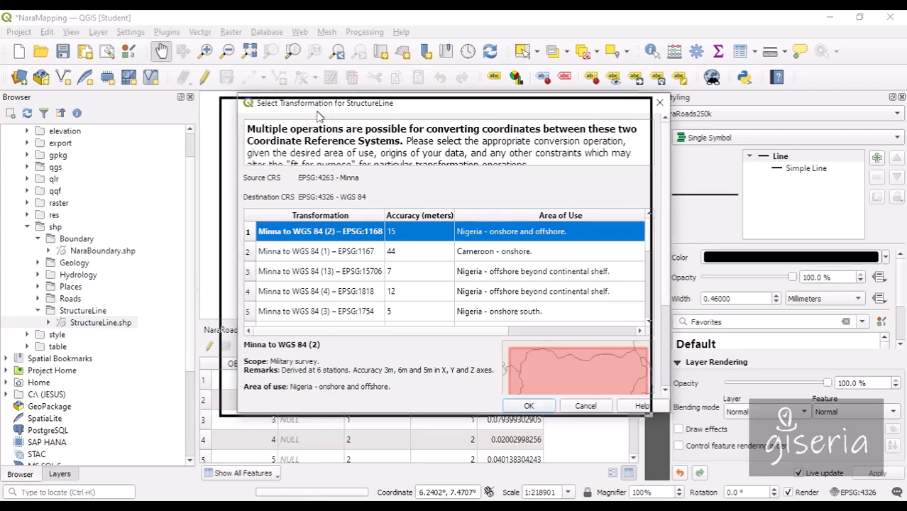
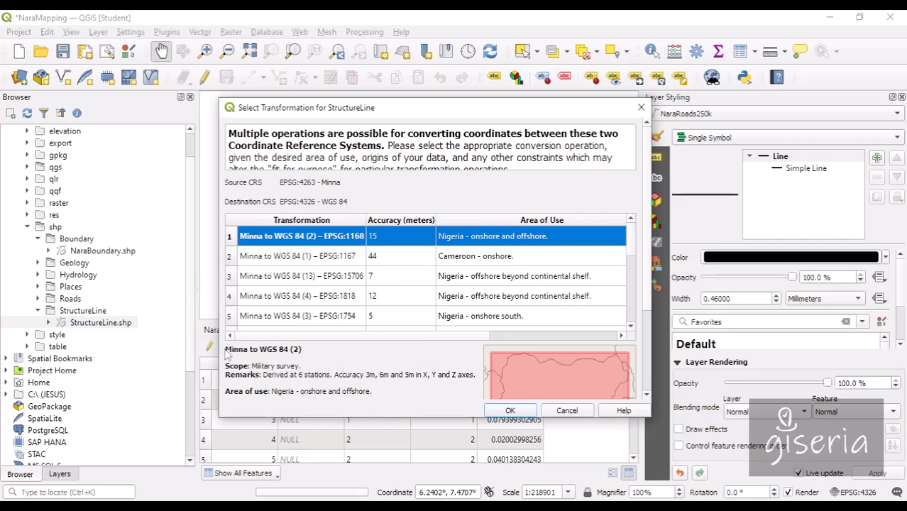
{"action": "scroll", "coordinate": [646, 339], "scroll_direction": "down", "scroll_amount": 3}
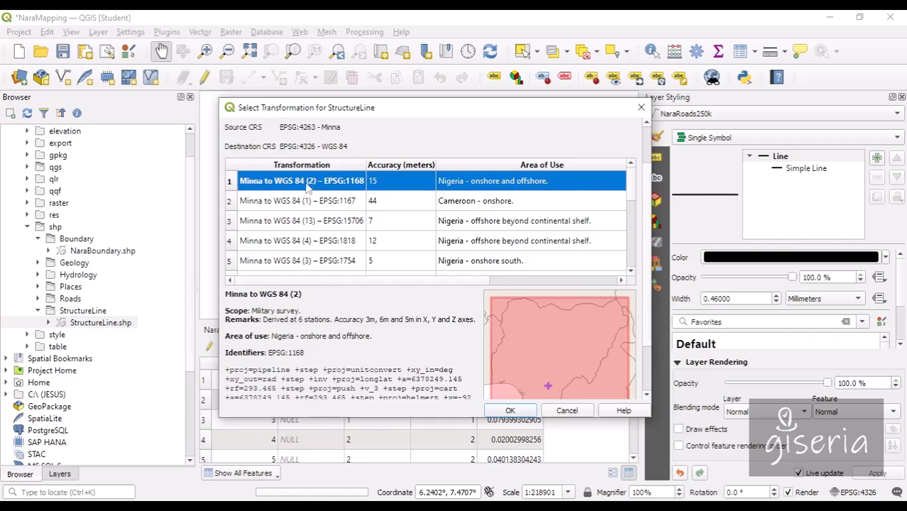
{"action": "left_click", "coordinate": [509, 410]}
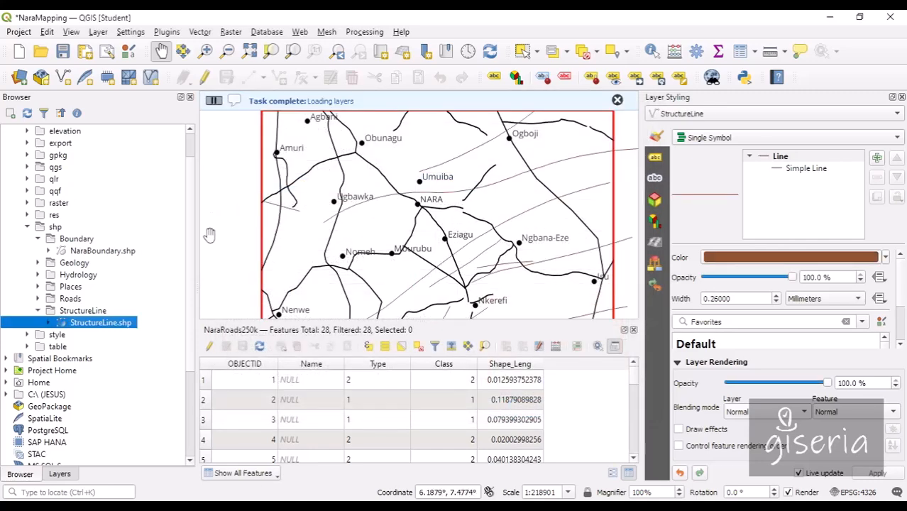
Return to the layer list and move StructureLine below NaraRoads250k, above NaraBoundary
{"action": "left_click", "coordinate": [60, 474]}
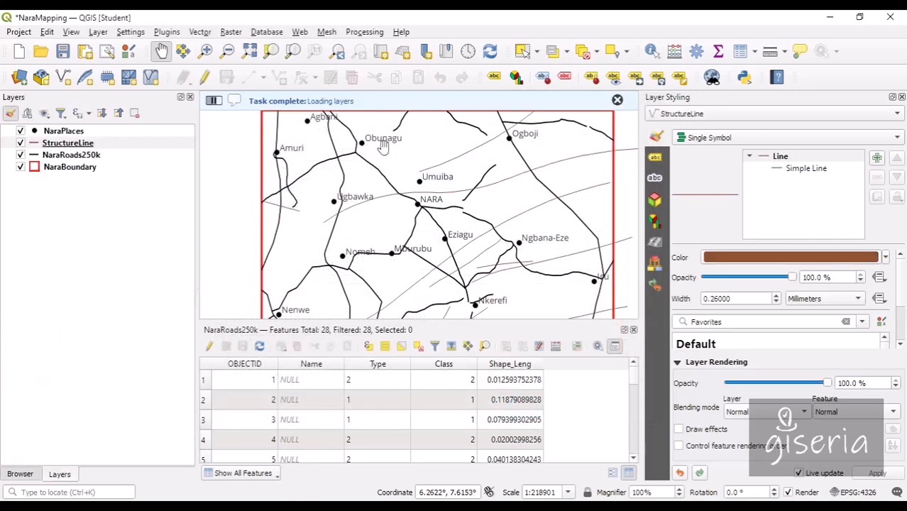
{"action": "left_click_drag", "start_coordinate": [83, 144], "coordinate": [82, 159]}
{"action": "left_click", "coordinate": [75, 158]}
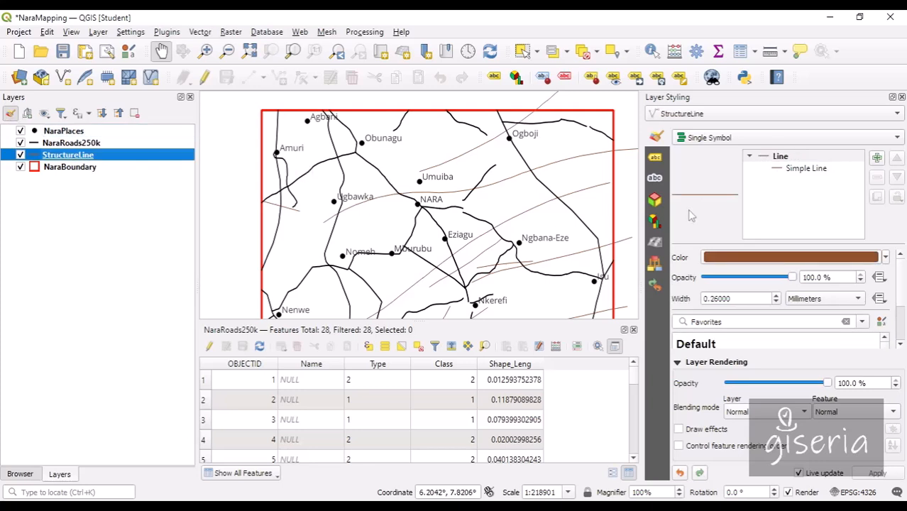
{"action": "left_click_drag", "start_coordinate": [641, 207], "coordinate": [596, 202]}
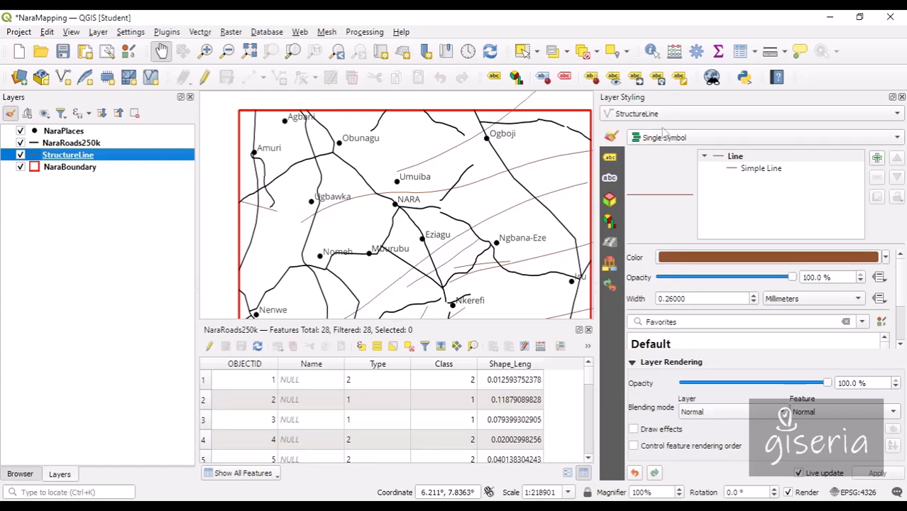
Open the StructureLine attribute table docked below the map and narrow the styling area to give the table more room
{"action": "right_click", "coordinate": [77, 157]}
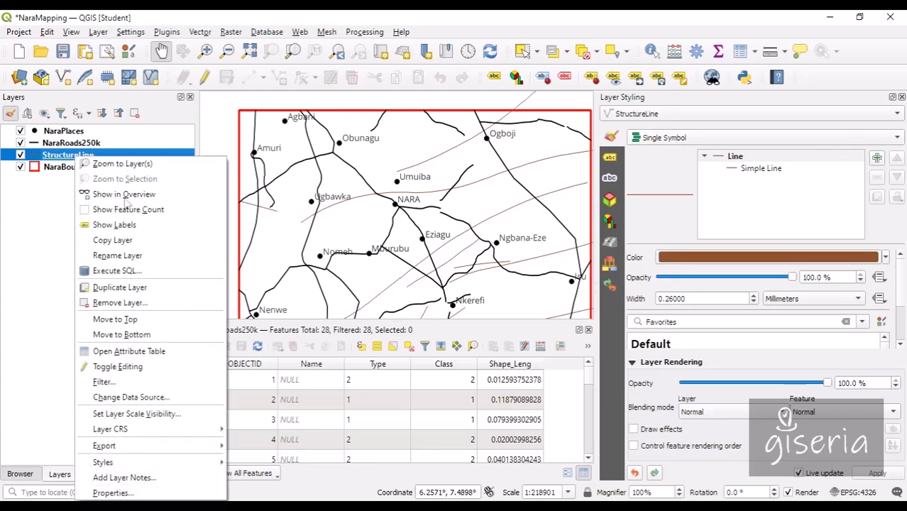
{"action": "left_click", "coordinate": [135, 350]}
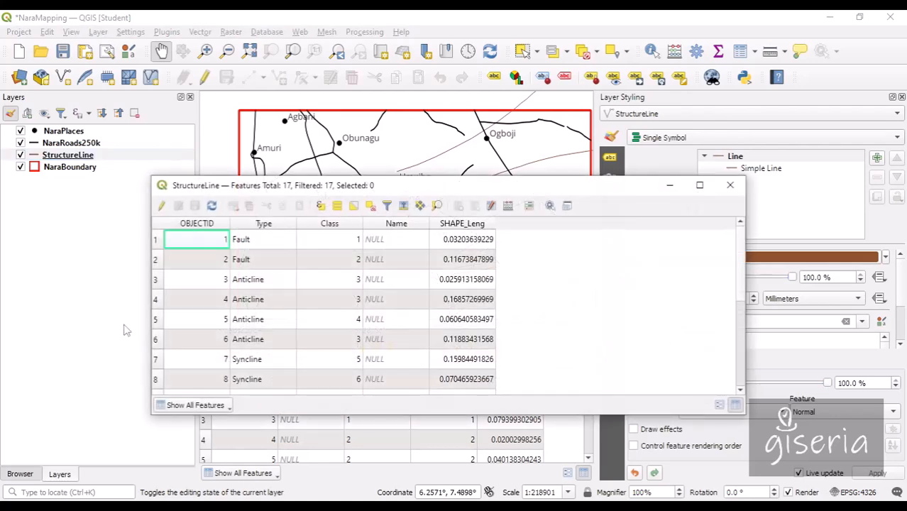
{"action": "left_click", "coordinate": [566, 206]}
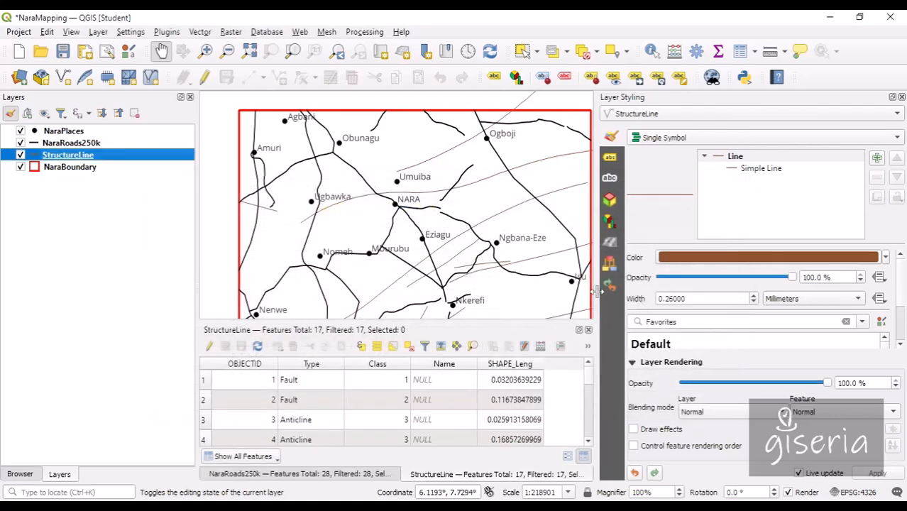
{"action": "left_click_drag", "start_coordinate": [594, 289], "coordinate": [724, 285]}
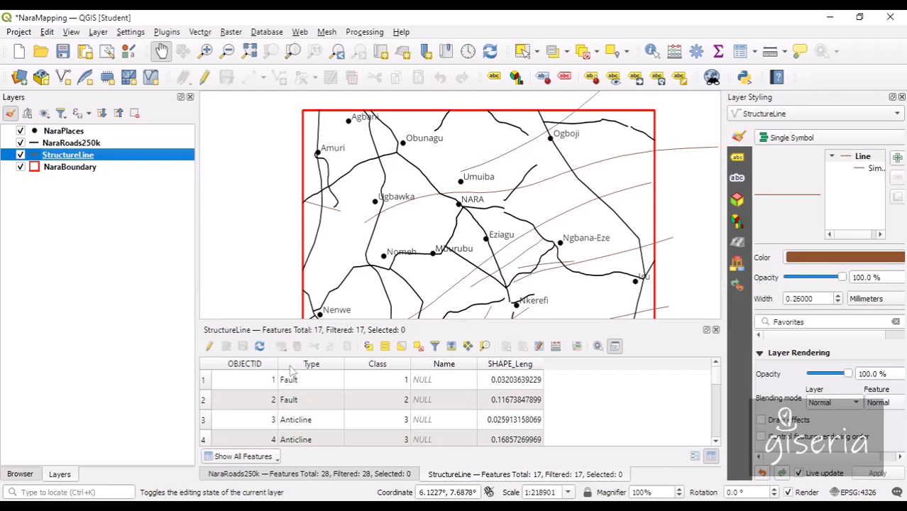
Examine the Type values of all records in the StructureLine attribute table
{"action": "scroll", "coordinate": [325, 420], "scroll_direction": "down", "scroll_amount": 1}
{"action": "scroll", "coordinate": [327, 418], "scroll_direction": "up", "scroll_amount": 1}
{"action": "scroll", "coordinate": [310, 422], "scroll_direction": "down", "scroll_amount": 5}
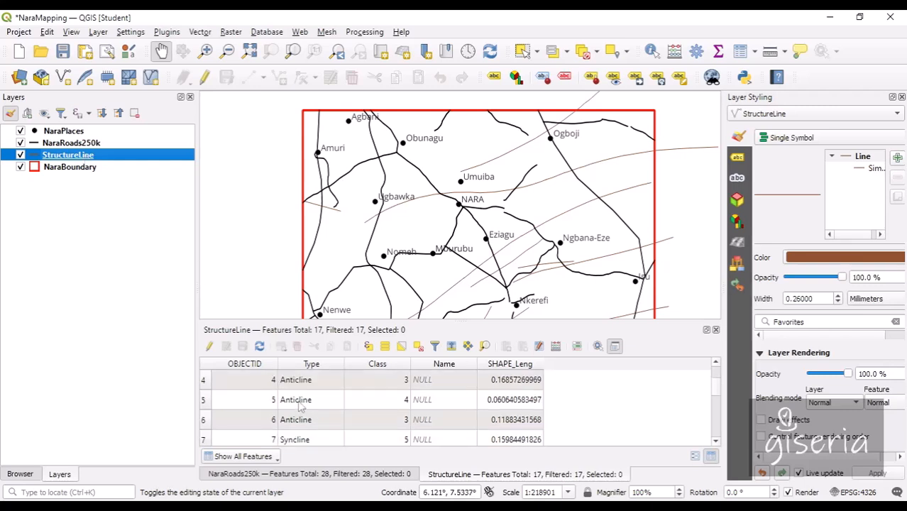
{"action": "scroll", "coordinate": [310, 421], "scroll_direction": "up", "scroll_amount": 5}
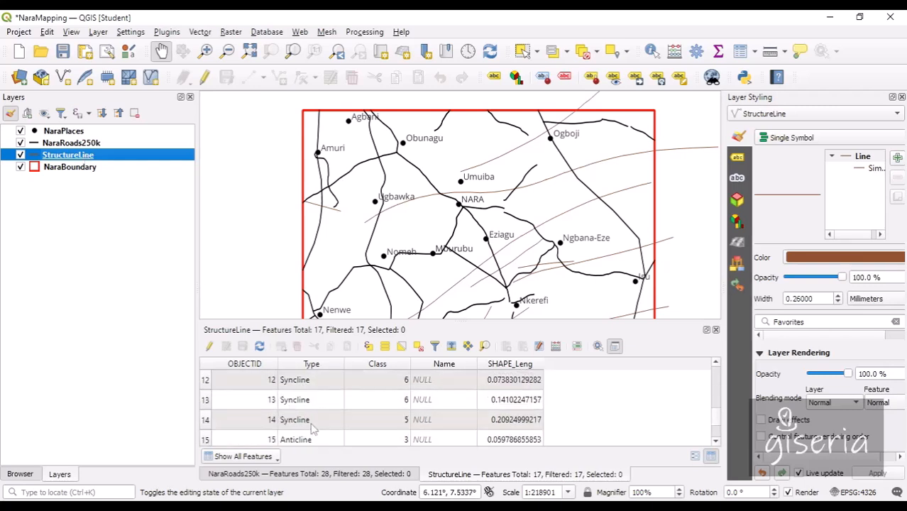
{"action": "scroll", "coordinate": [308, 411], "scroll_direction": "down", "scroll_amount": 3}
{"action": "scroll", "coordinate": [307, 407], "scroll_direction": "down", "scroll_amount": 2}
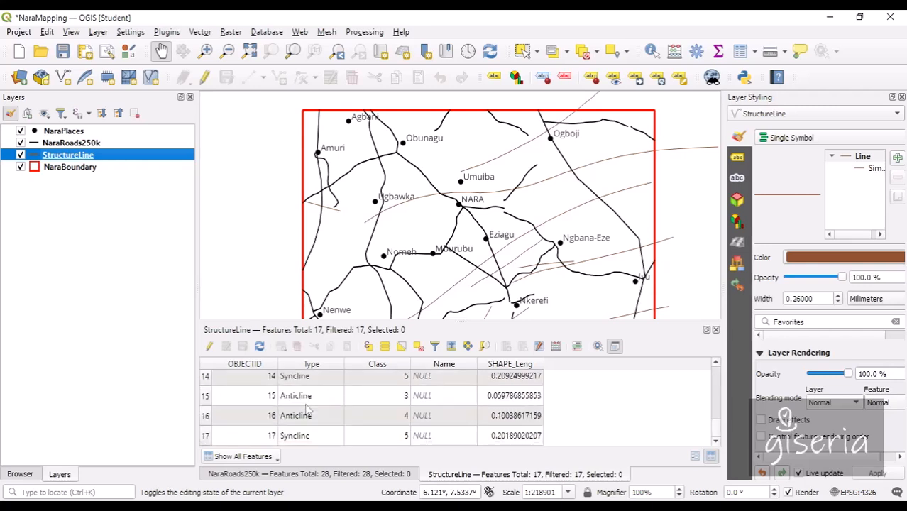
{"action": "scroll", "coordinate": [310, 418], "scroll_direction": "up", "scroll_amount": 5}
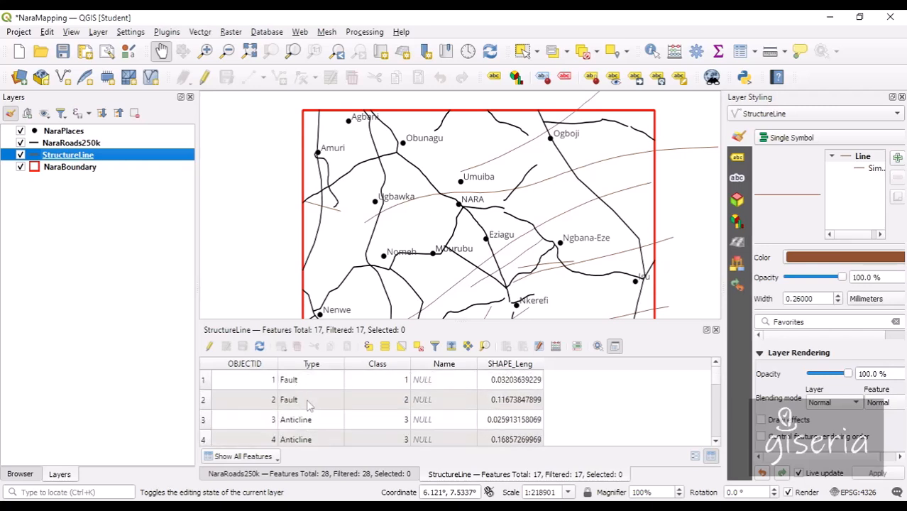
{"action": "scroll", "coordinate": [301, 413], "scroll_direction": "down", "scroll_amount": 2}
{"action": "scroll", "coordinate": [298, 413], "scroll_direction": "down", "scroll_amount": 3}
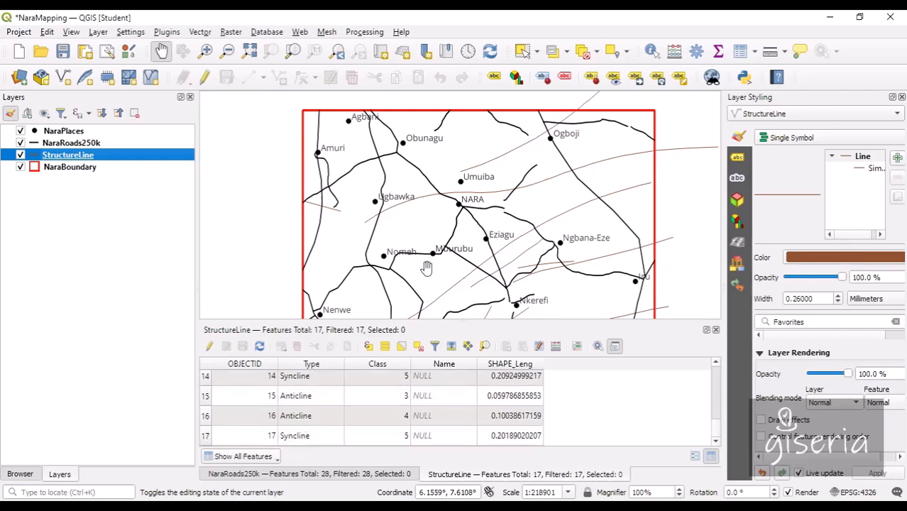
{"action": "left_click_drag", "start_coordinate": [465, 259], "coordinate": [447, 228]}
{"action": "scroll", "coordinate": [310, 394], "scroll_direction": "up", "scroll_amount": 5}
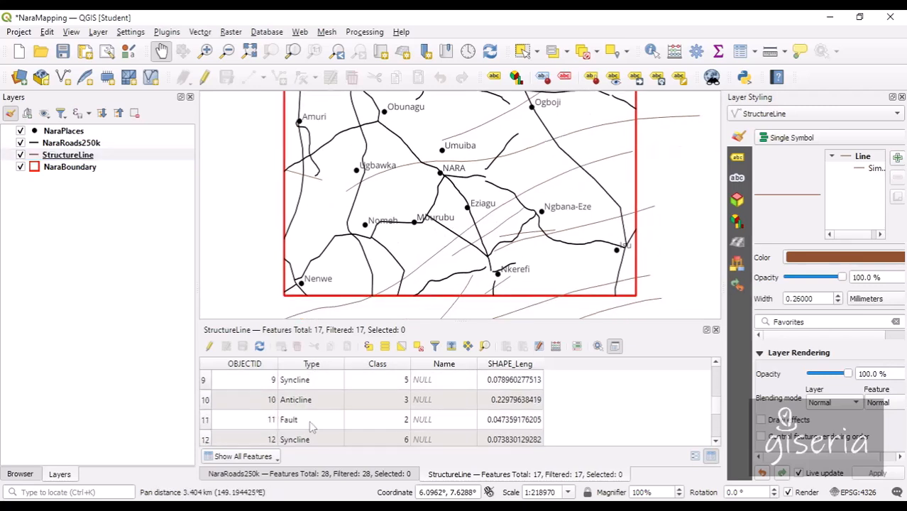
{"action": "scroll", "coordinate": [307, 408], "scroll_direction": "down", "scroll_amount": 1}
{"action": "scroll", "coordinate": [303, 399], "scroll_direction": "up", "scroll_amount": 1}
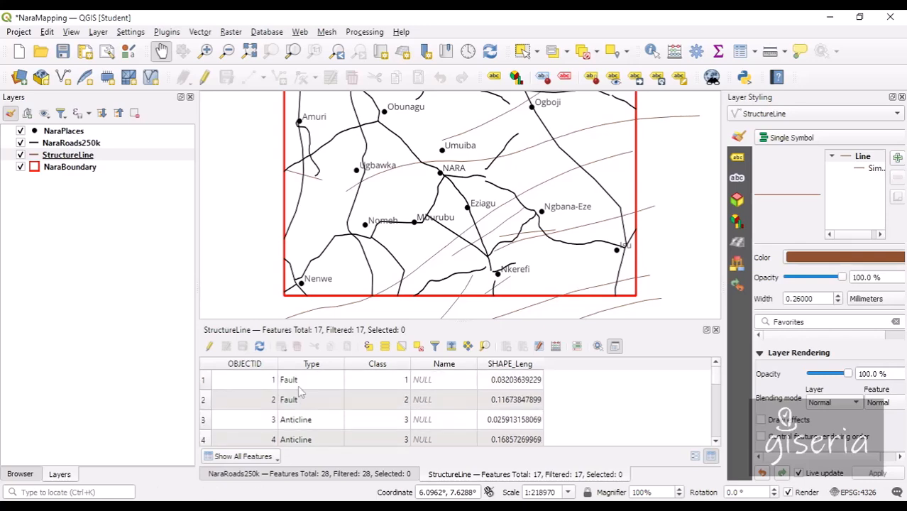
{"action": "scroll", "coordinate": [298, 393], "scroll_direction": "down", "scroll_amount": 5}
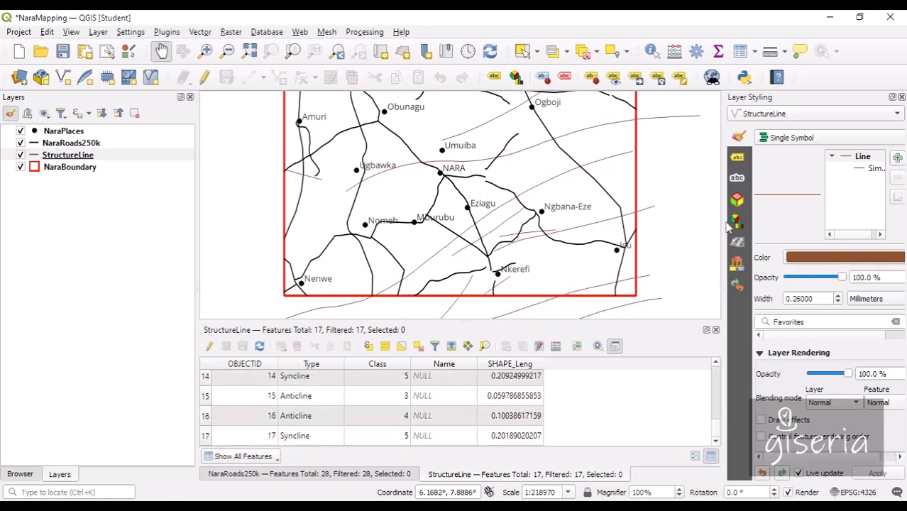
Widen the styling area and style StructureLine as Categorized, classified on the Type field
{"action": "left_click_drag", "start_coordinate": [725, 225], "coordinate": [542, 199]}
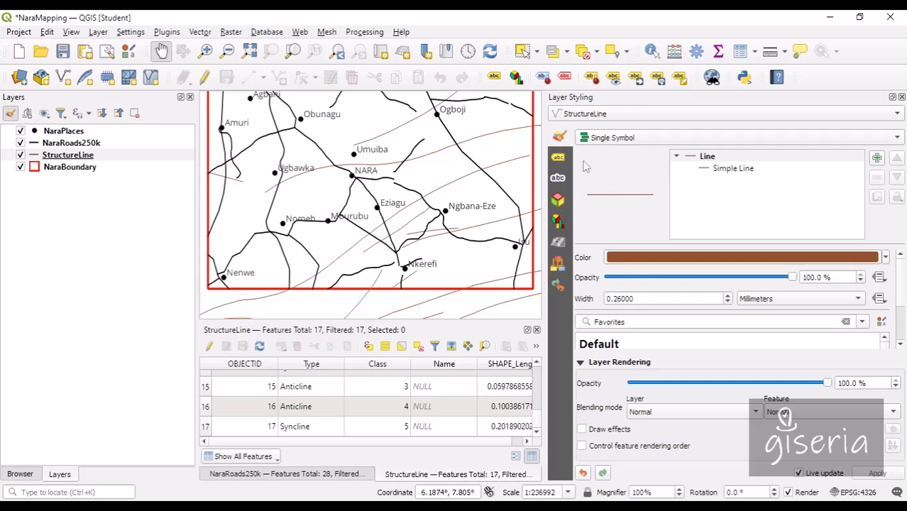
{"action": "left_click", "coordinate": [614, 140]}
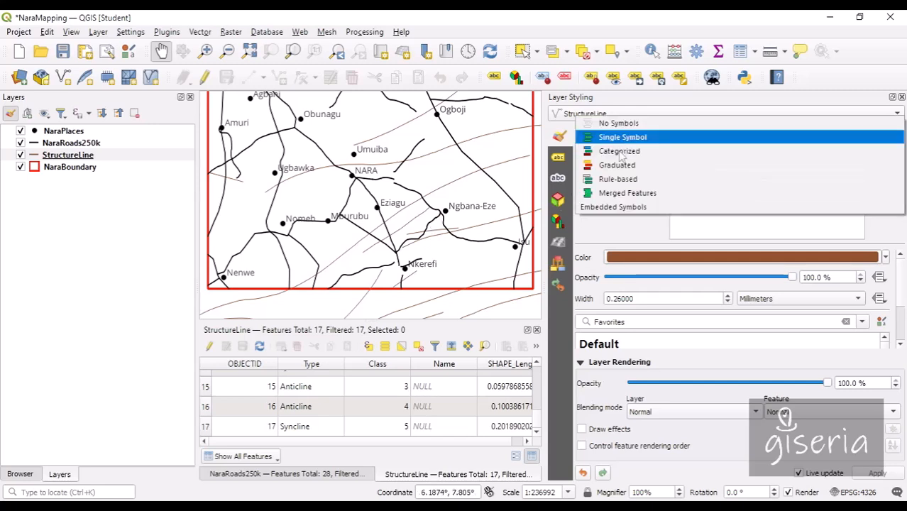
{"action": "left_click", "coordinate": [620, 151]}
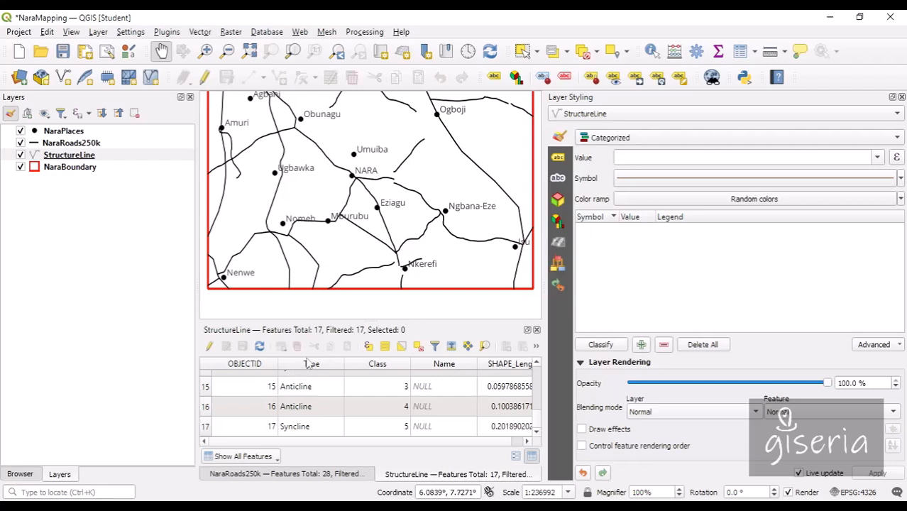
{"action": "left_click", "coordinate": [877, 157]}
{"action": "left_click", "coordinate": [696, 188]}
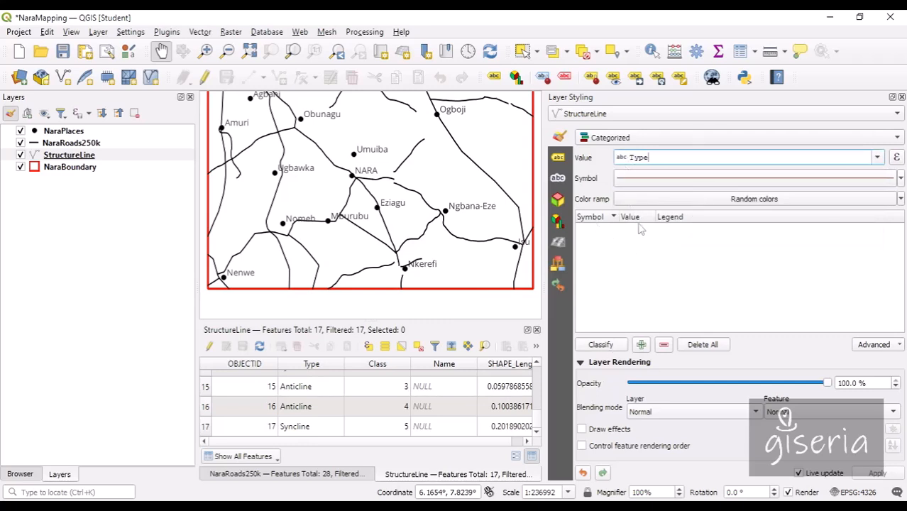
{"action": "left_click", "coordinate": [601, 345]}
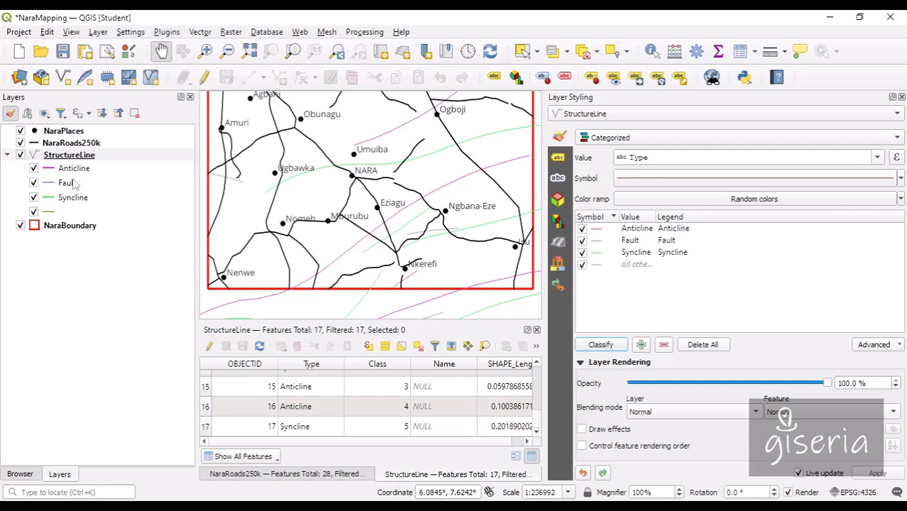
Set the Anticline category's line color to red and return to the list of categories
{"action": "left_click", "coordinate": [600, 235]}
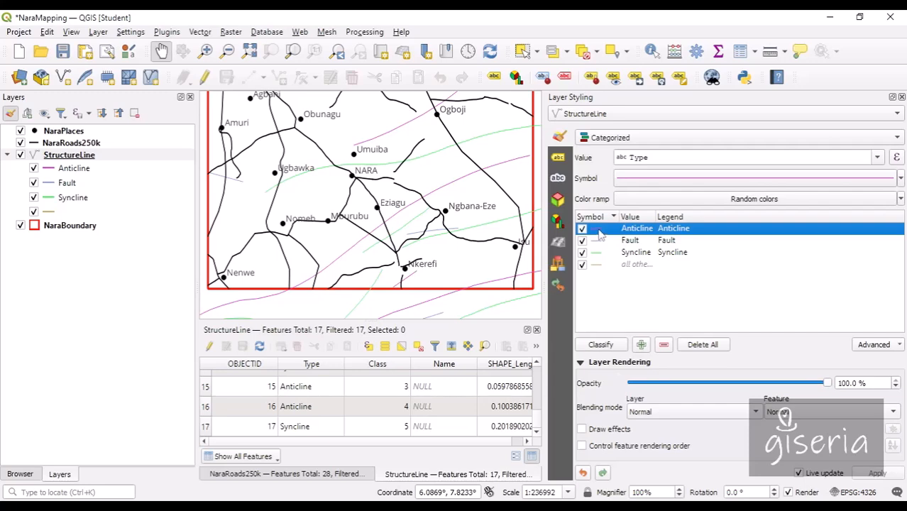
{"action": "double_click", "coordinate": [598, 231]}
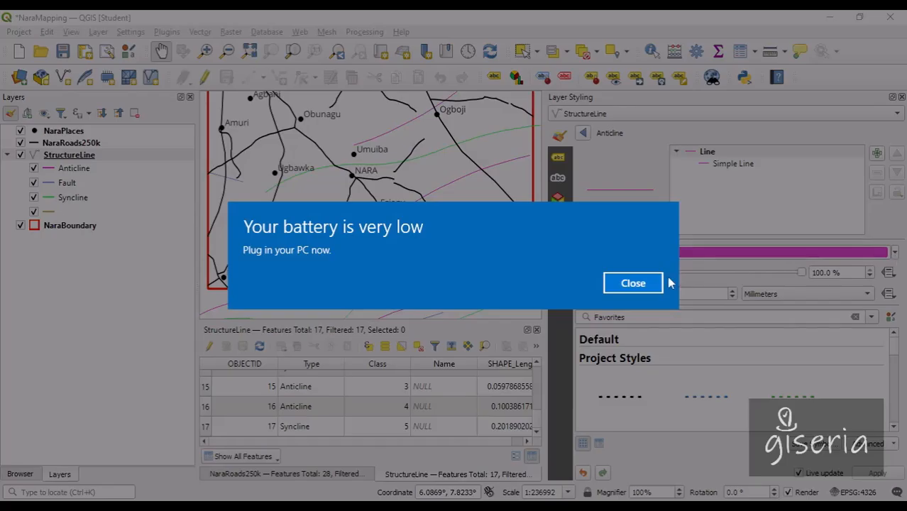
{"action": "left_click", "coordinate": [657, 283]}
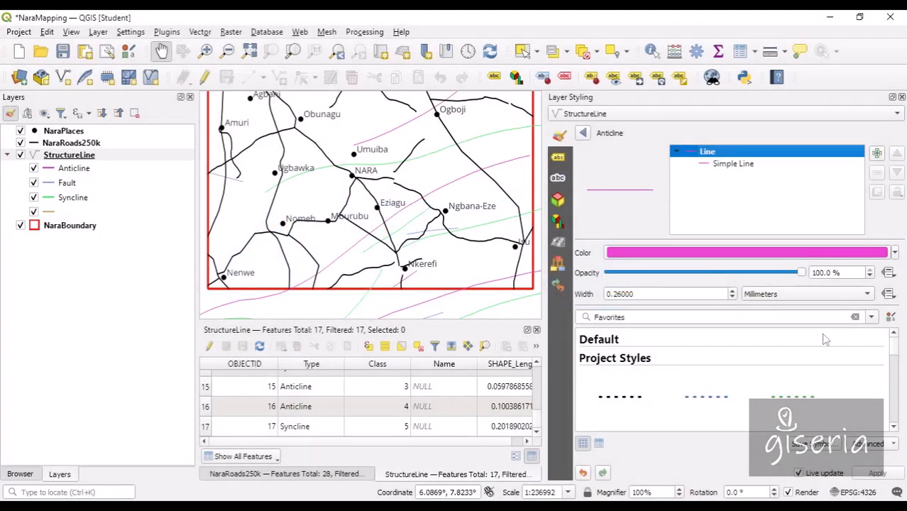
{"action": "left_click", "coordinate": [894, 251]}
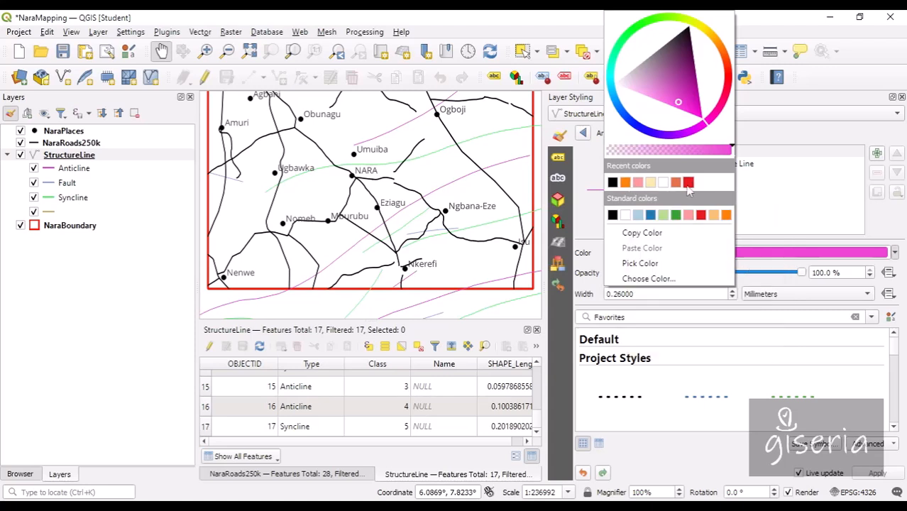
{"action": "left_click", "coordinate": [724, 75]}
{"action": "left_click_drag", "start_coordinate": [726, 73], "coordinate": [722, 77]}
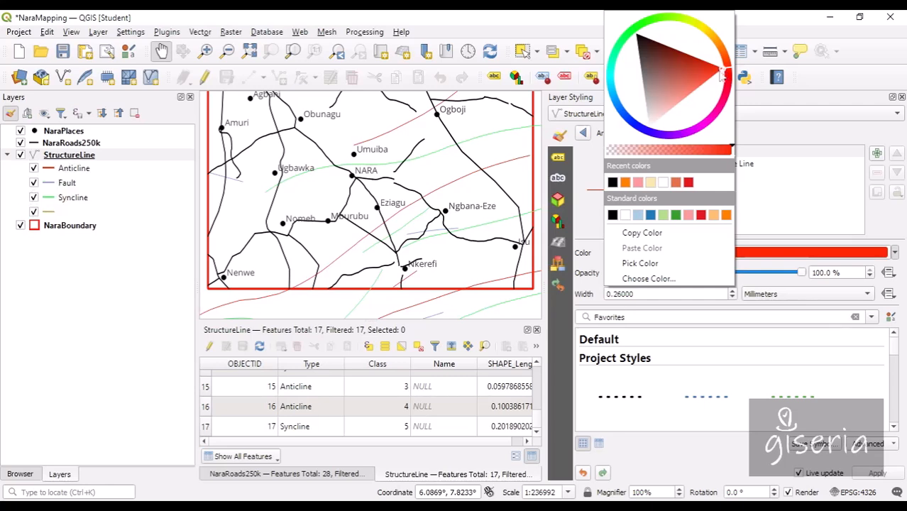
{"action": "left_click", "coordinate": [601, 248]}
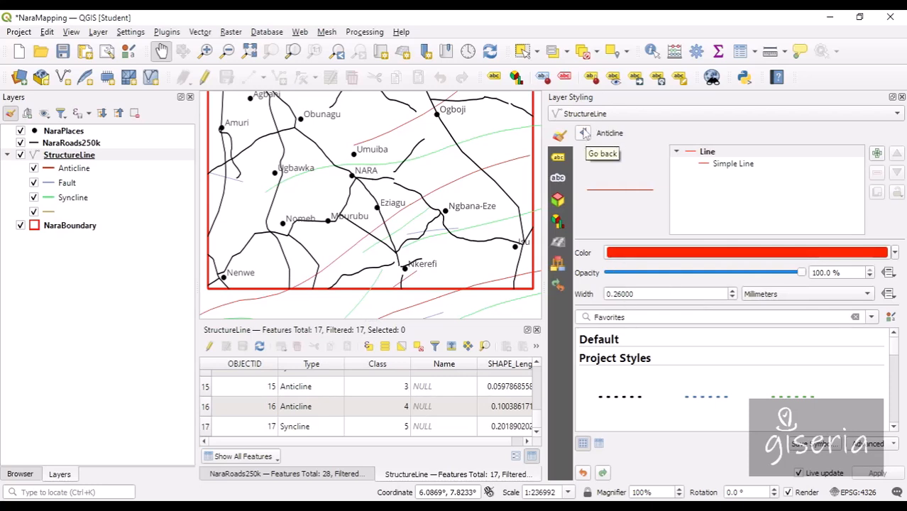
{"action": "left_click", "coordinate": [583, 135]}
{"action": "left_click", "coordinate": [583, 135]}
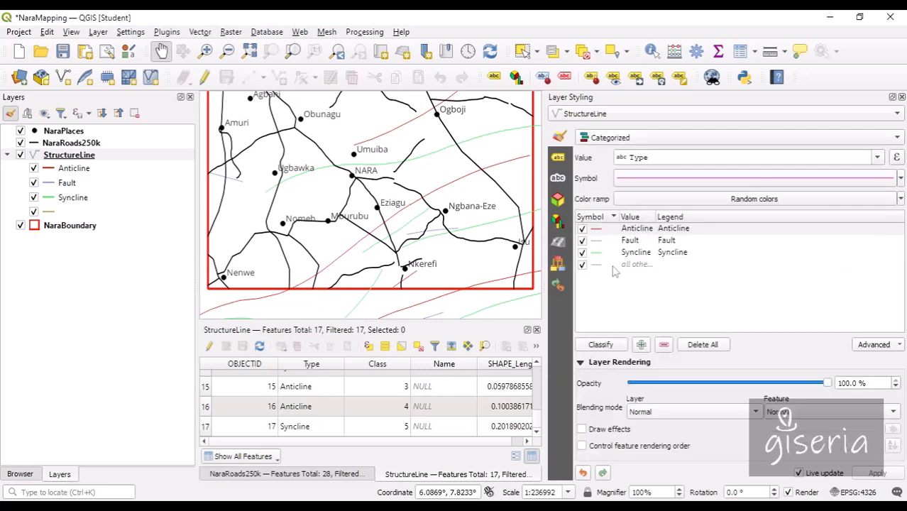
Open the Fault category's symbol and set its simple line's stroke style to Dash Line
{"action": "double_click", "coordinate": [596, 241]}
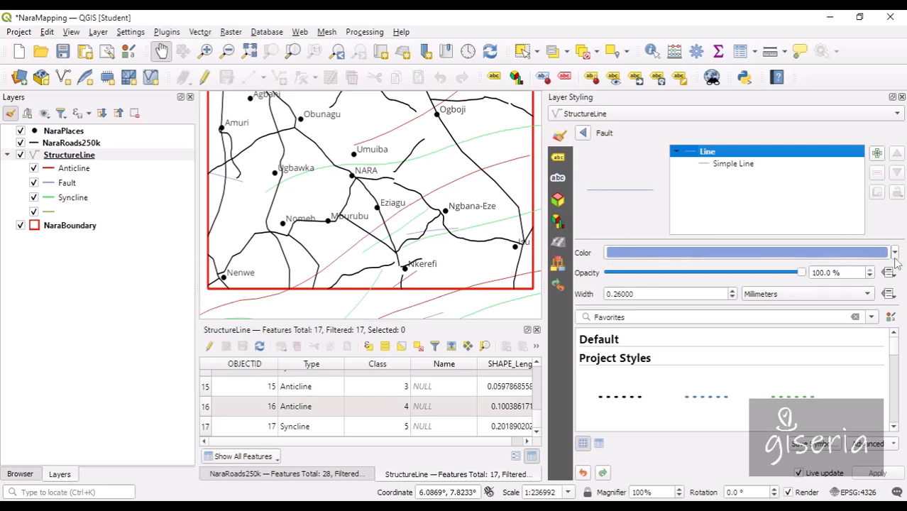
{"action": "left_click", "coordinate": [742, 172]}
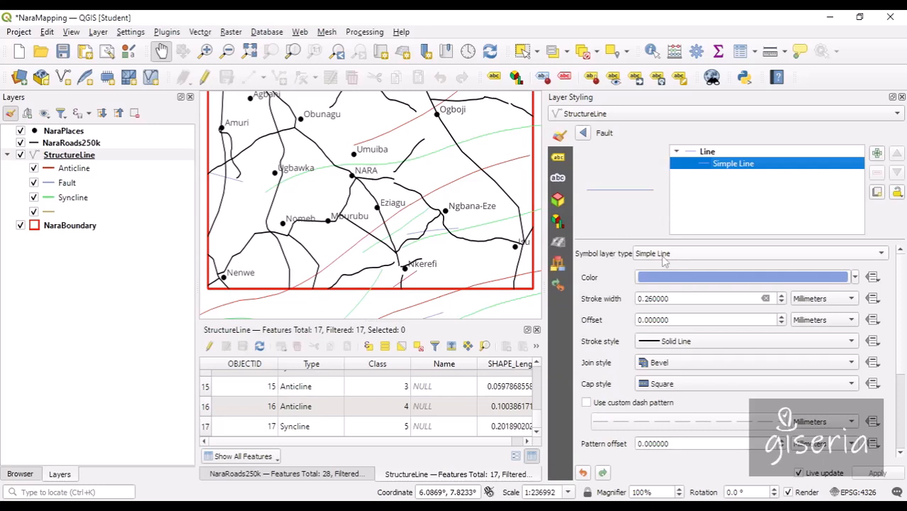
{"action": "left_click", "coordinate": [816, 257]}
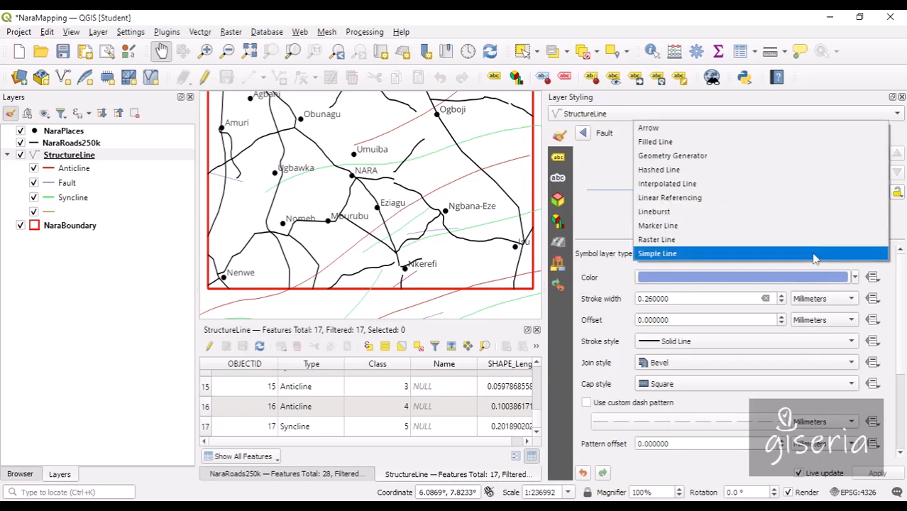
{"action": "left_click", "coordinate": [611, 259]}
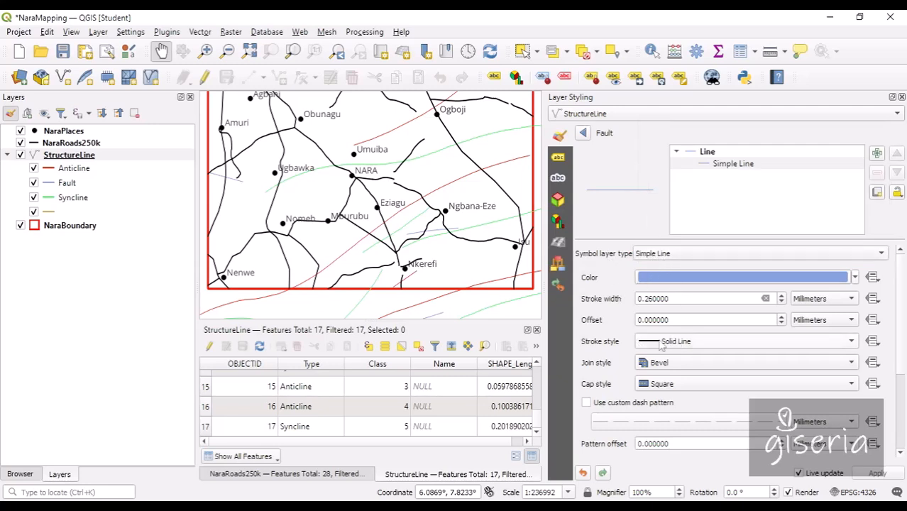
{"action": "left_click", "coordinate": [699, 342]}
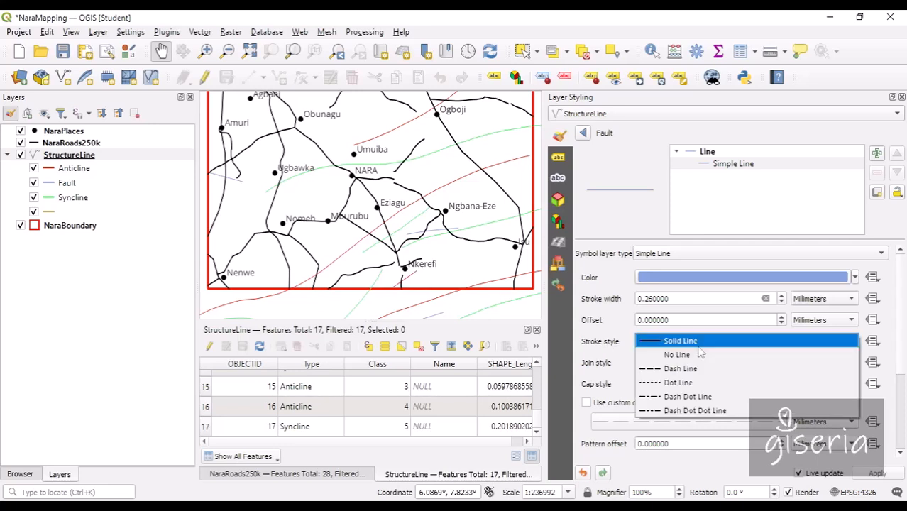
{"action": "left_click", "coordinate": [683, 373]}
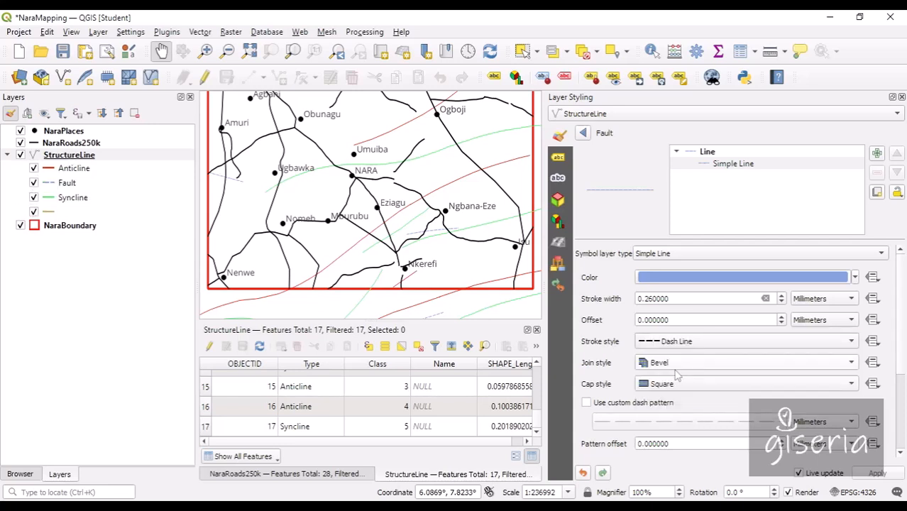
Set the Fault line's color to pure red and turn on its custom dash pattern
{"action": "left_click", "coordinate": [854, 277]}
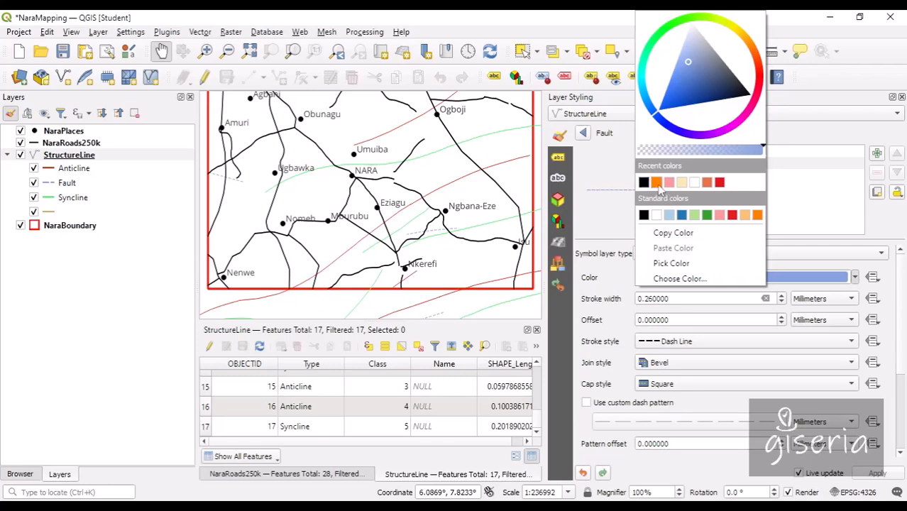
{"action": "left_click", "coordinate": [656, 183]}
{"action": "left_click", "coordinate": [855, 279]}
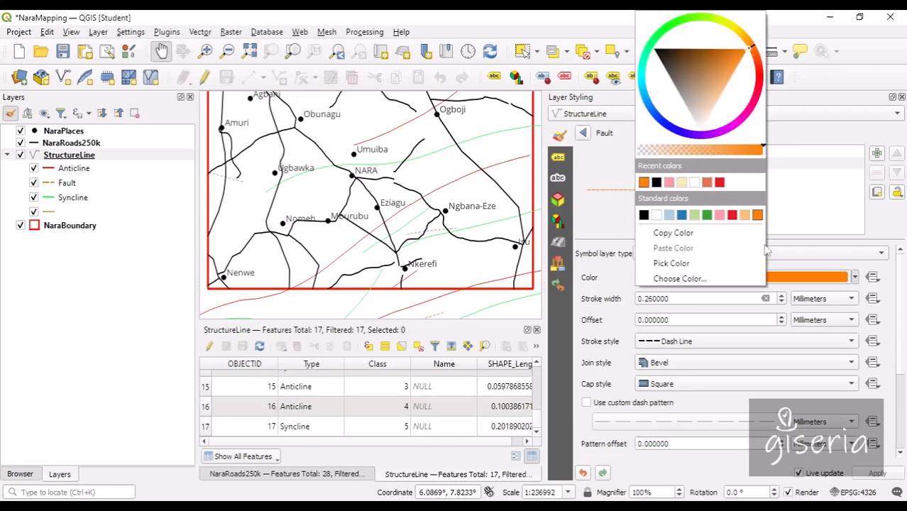
{"action": "left_click", "coordinate": [757, 72]}
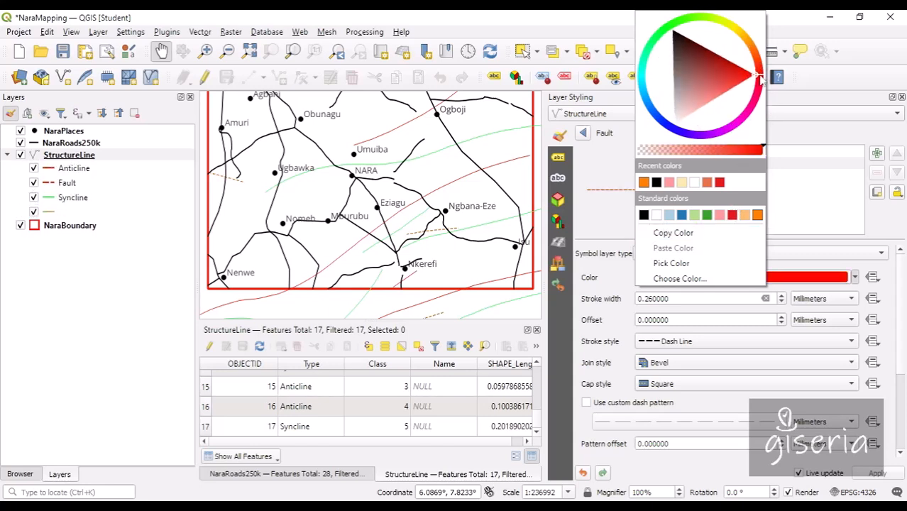
{"action": "left_click", "coordinate": [610, 254]}
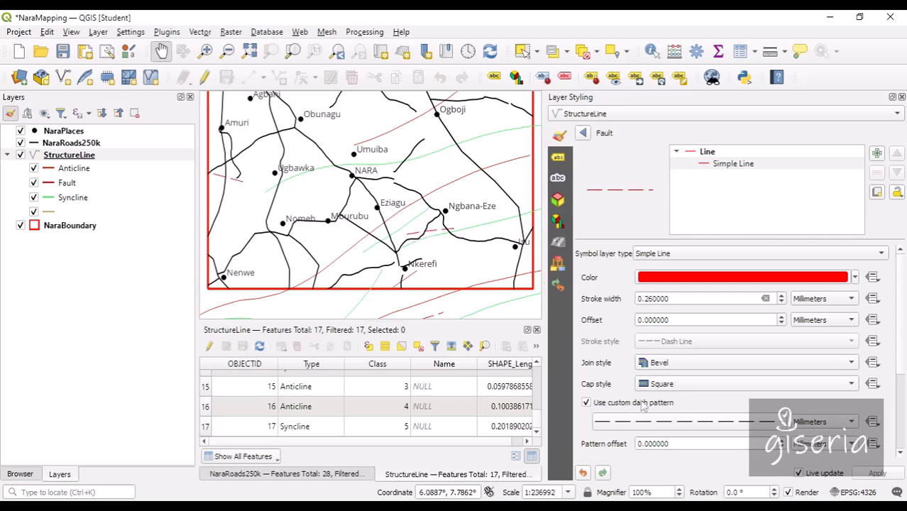
Compare Points and Millimeters as the unit of the Fault line's custom dash pattern, ending on Millimeters
{"action": "left_click", "coordinate": [812, 424]}
{"action": "left_click", "coordinate": [817, 436]}
{"action": "left_click", "coordinate": [817, 424]}
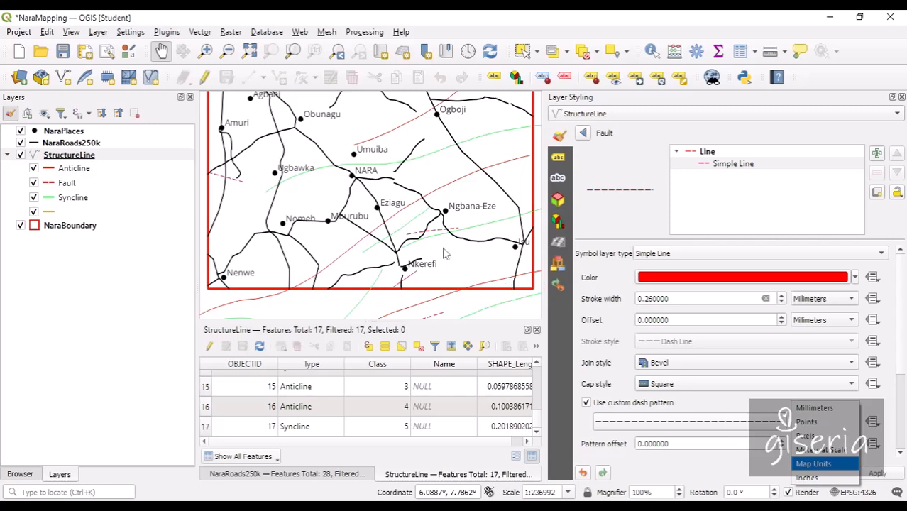
{"action": "left_click", "coordinate": [754, 410]}
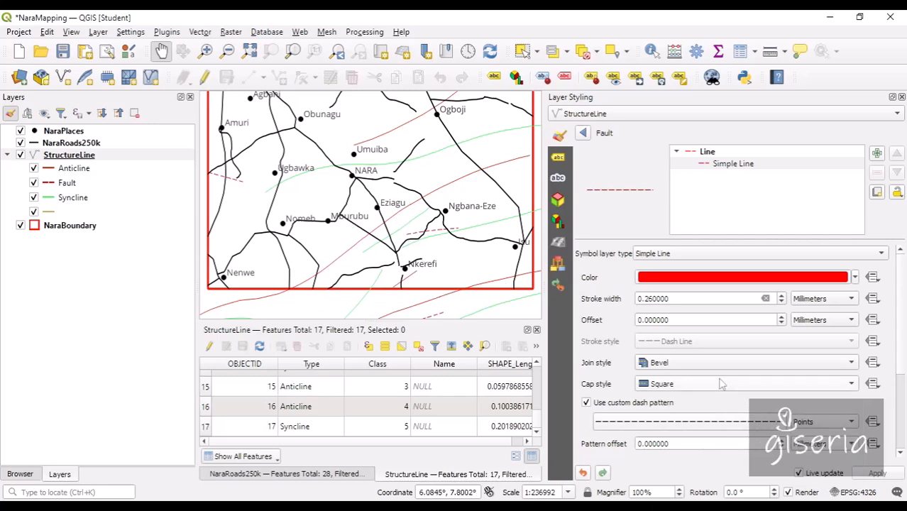
{"action": "left_click", "coordinate": [819, 424]}
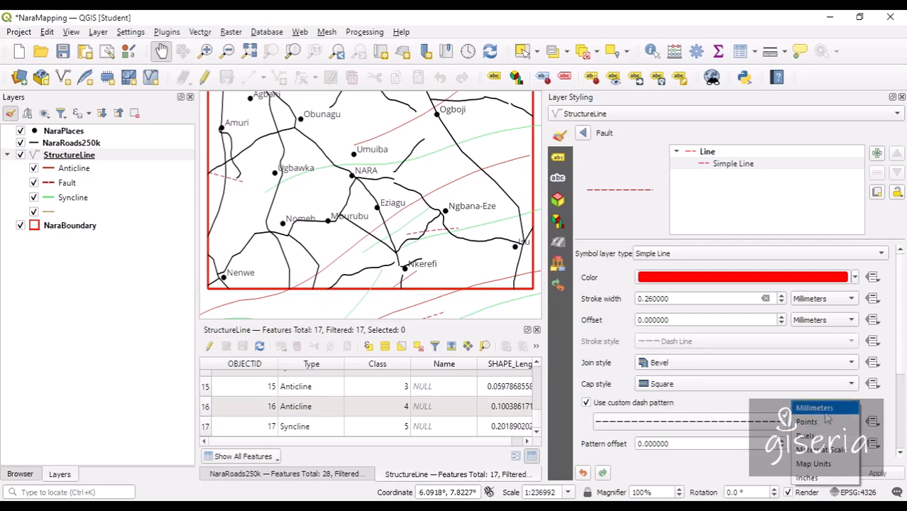
{"action": "left_click", "coordinate": [826, 417]}
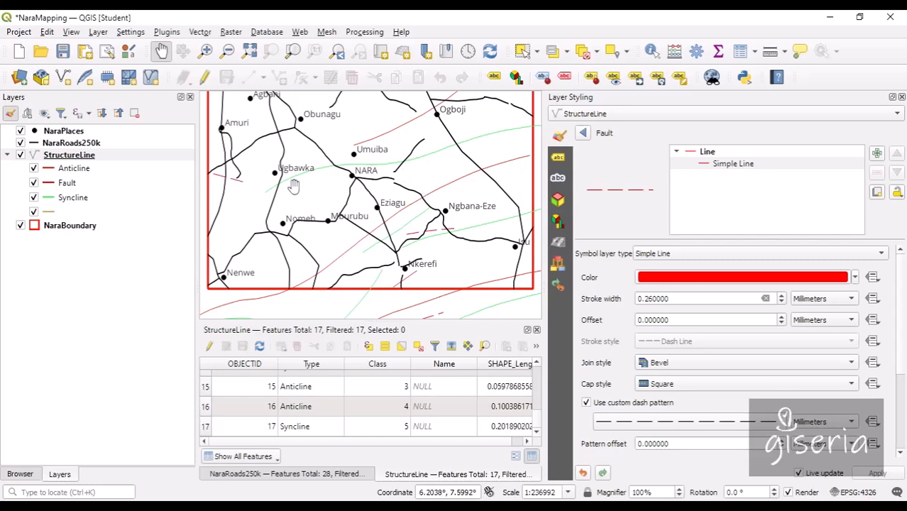
{"action": "left_click", "coordinate": [835, 419]}
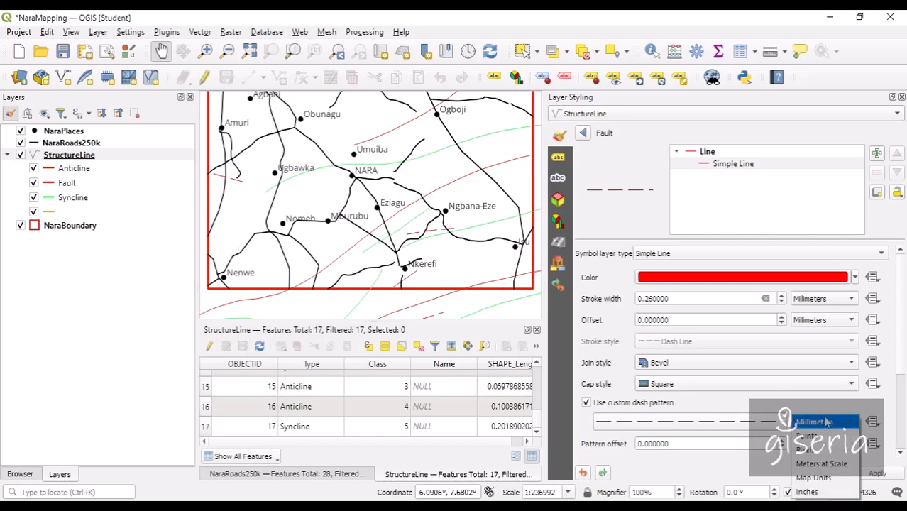
{"action": "left_click", "coordinate": [826, 437]}
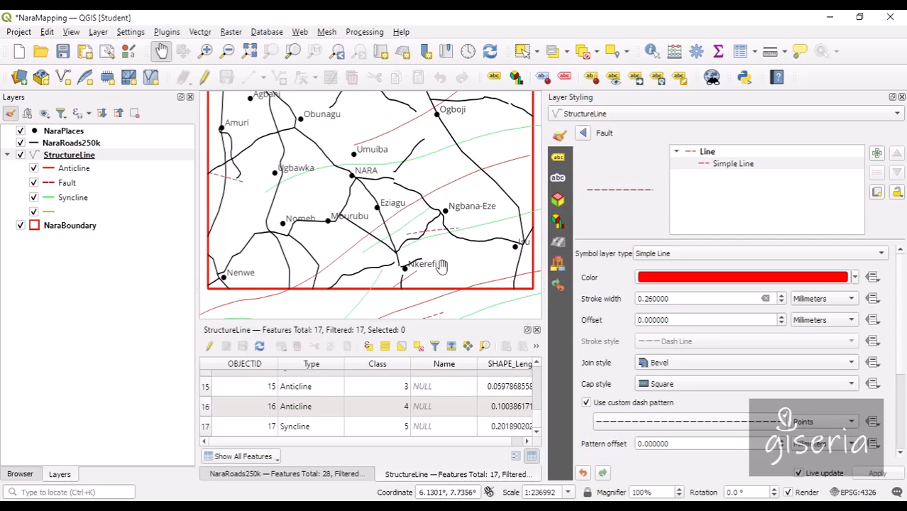
{"action": "left_click", "coordinate": [824, 422]}
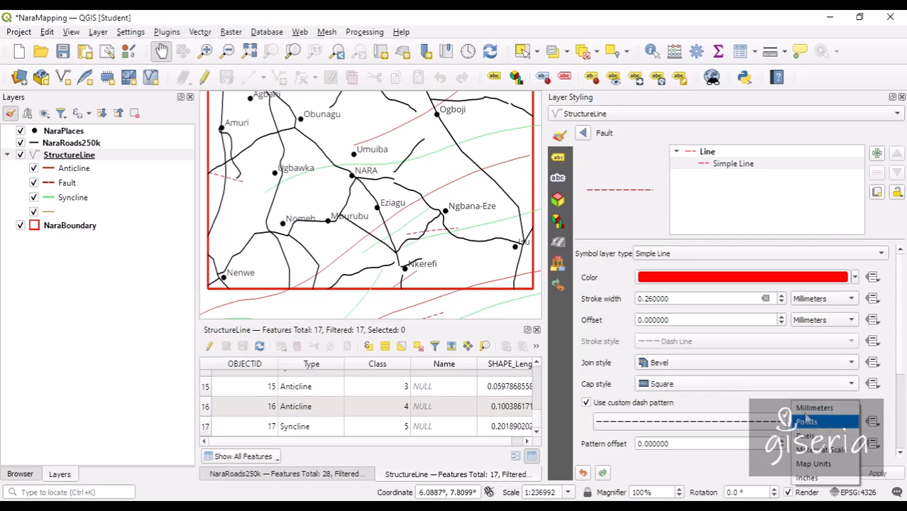
{"action": "left_click", "coordinate": [809, 413]}
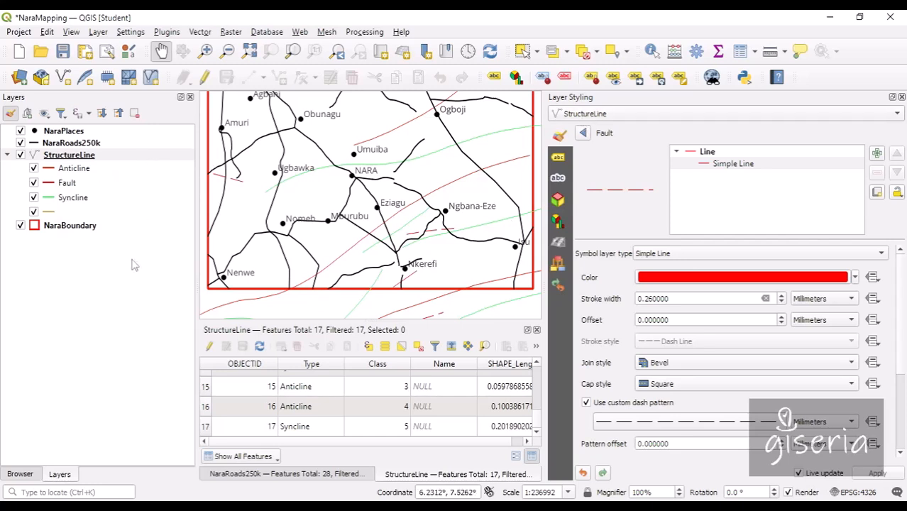
Add Rivers.shp from the Hydrology folder to the project and return to the layer list
{"action": "left_click", "coordinate": [20, 474]}
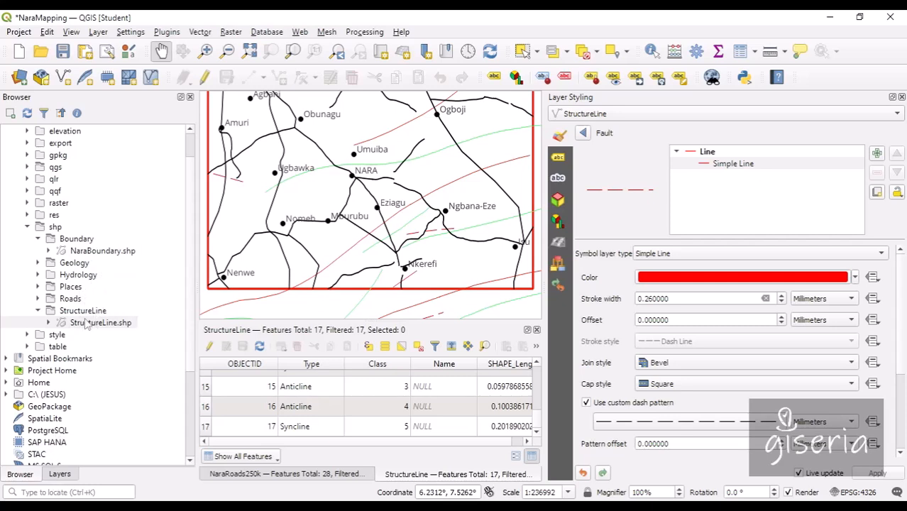
{"action": "left_click", "coordinate": [38, 276]}
{"action": "right_click", "coordinate": [73, 284]}
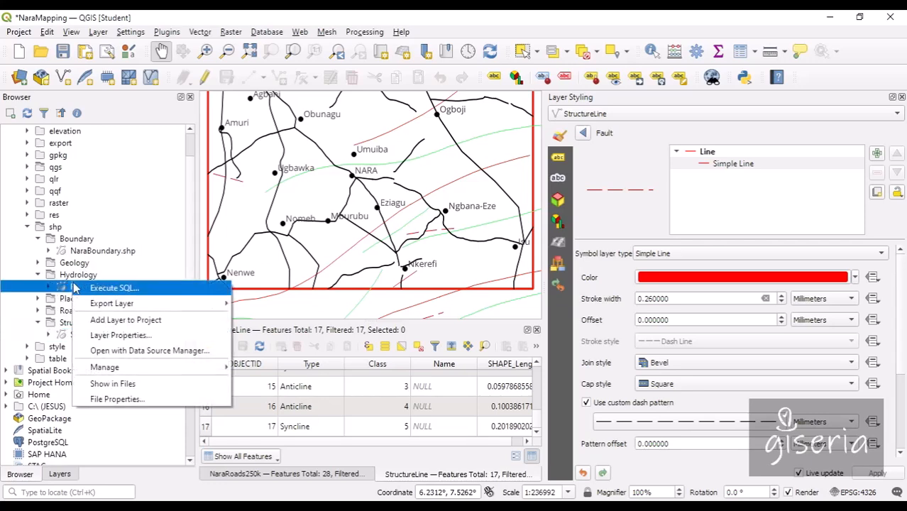
{"action": "left_click", "coordinate": [108, 319]}
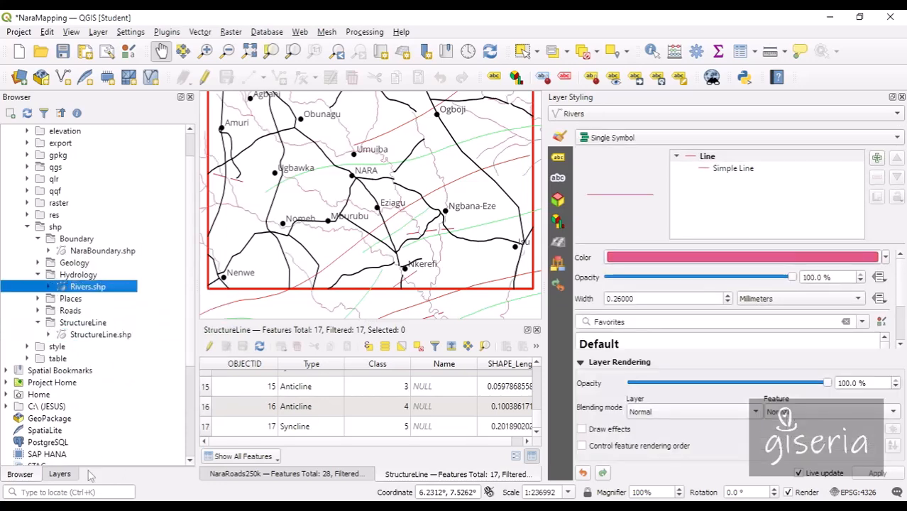
{"action": "left_click", "coordinate": [72, 475]}
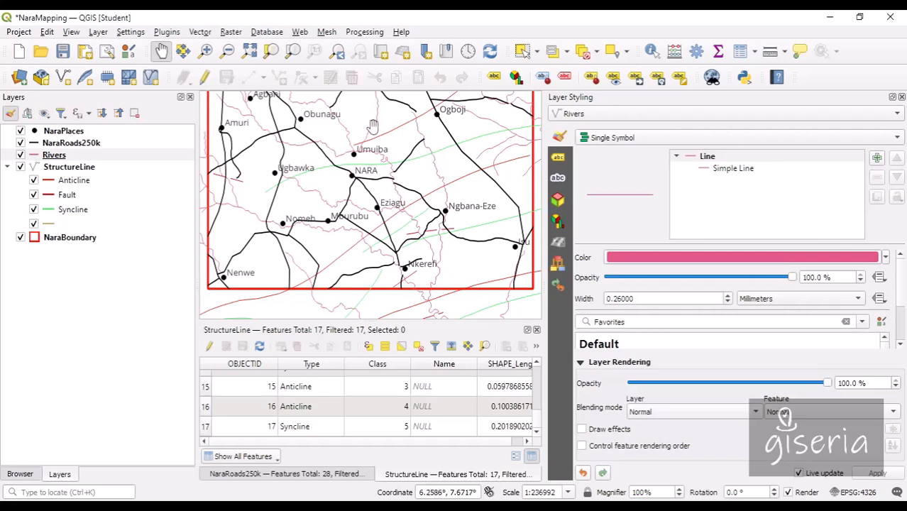
Narrow the styling area to enlarge the map and bring the northern edge of the Nara boundary into view
{"action": "left_click_drag", "start_coordinate": [543, 183], "coordinate": [615, 183]}
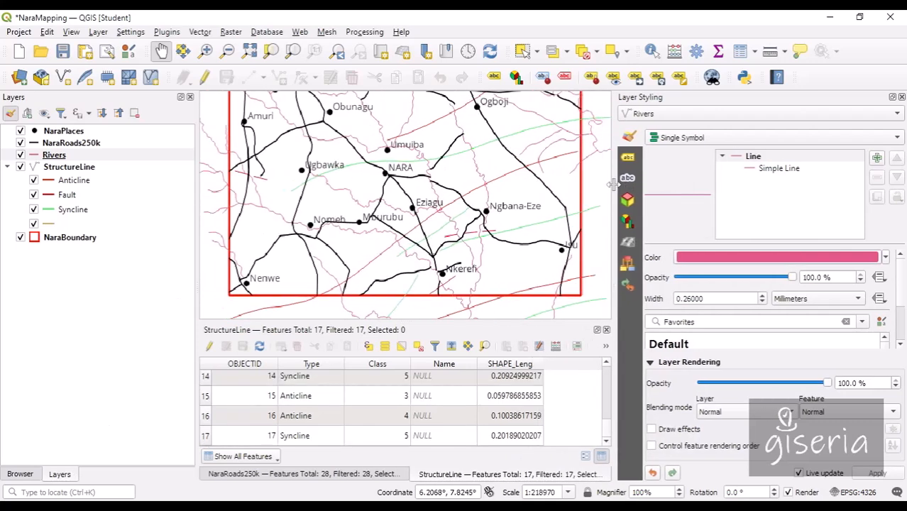
{"action": "left_click_drag", "start_coordinate": [420, 145], "coordinate": [381, 180]}
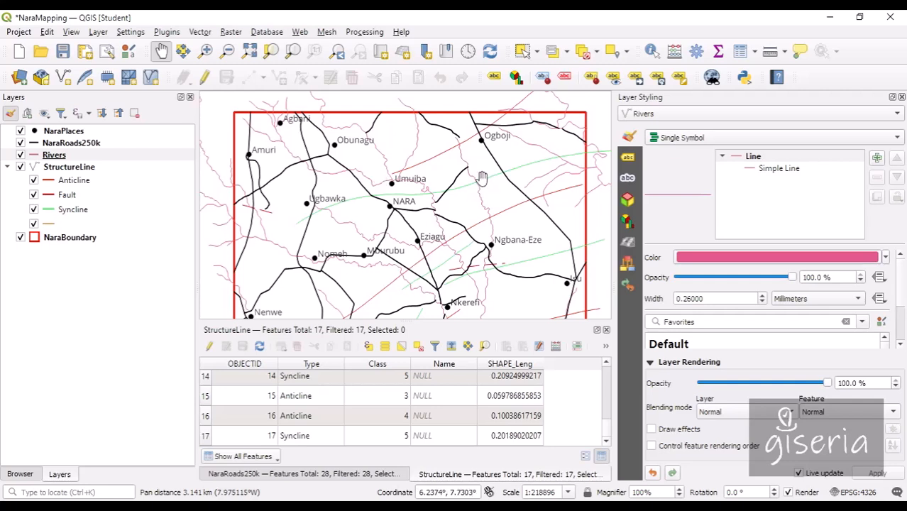
{"action": "left_click_drag", "start_coordinate": [518, 208], "coordinate": [502, 211]}
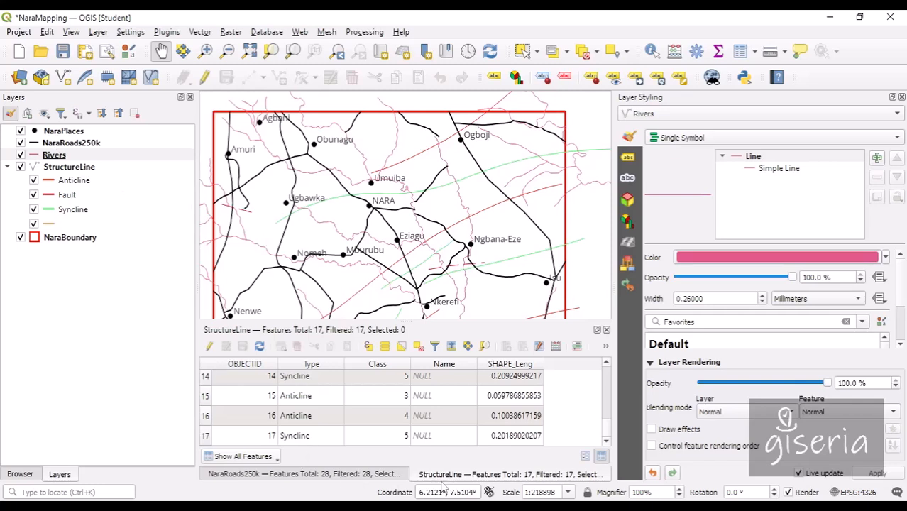
Switch between the docked NaraRoads250k and StructureLine attribute tables to view both
{"action": "left_click", "coordinate": [365, 474]}
{"action": "left_click", "coordinate": [445, 476]}
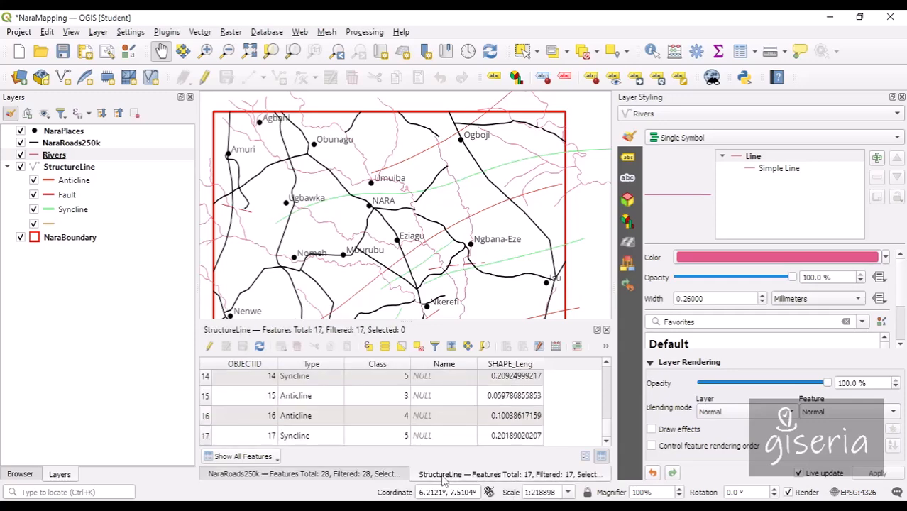
{"action": "left_click", "coordinate": [363, 477]}
{"action": "left_click", "coordinate": [454, 477]}
{"action": "left_click", "coordinate": [376, 476]}
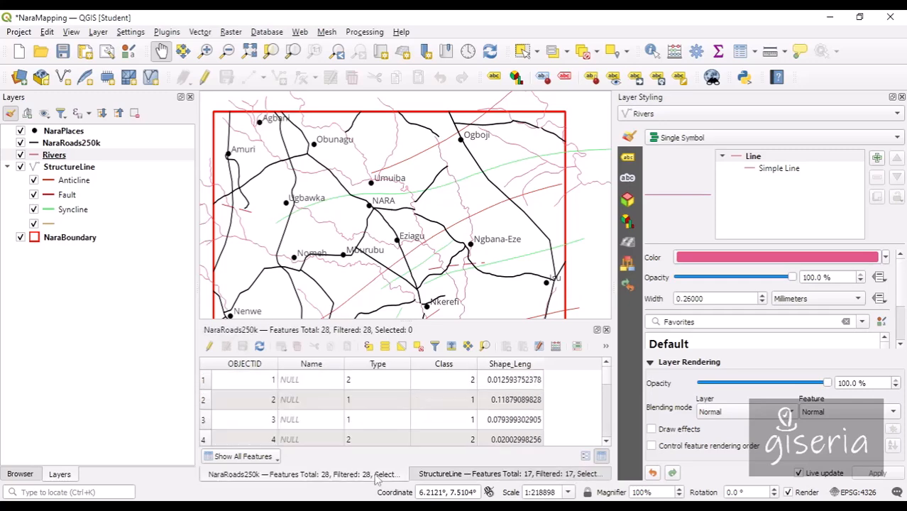
Open the Rivers attribute table, dock it with the other tables below the map and look through its records
{"action": "right_click", "coordinate": [56, 157]}
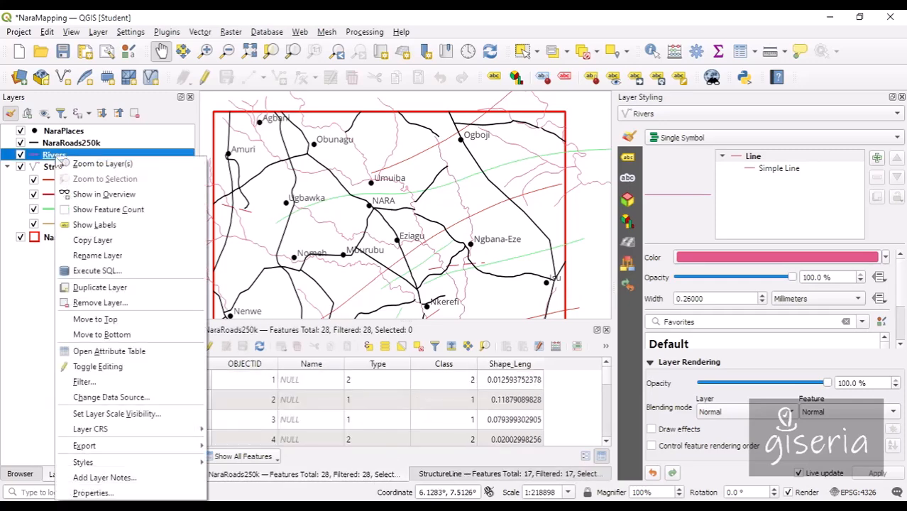
{"action": "left_click", "coordinate": [140, 351]}
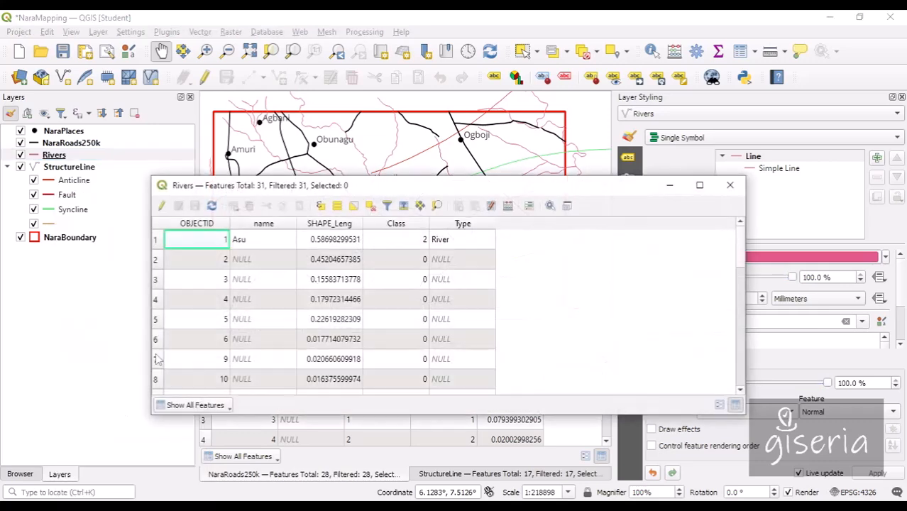
{"action": "left_click", "coordinate": [566, 205]}
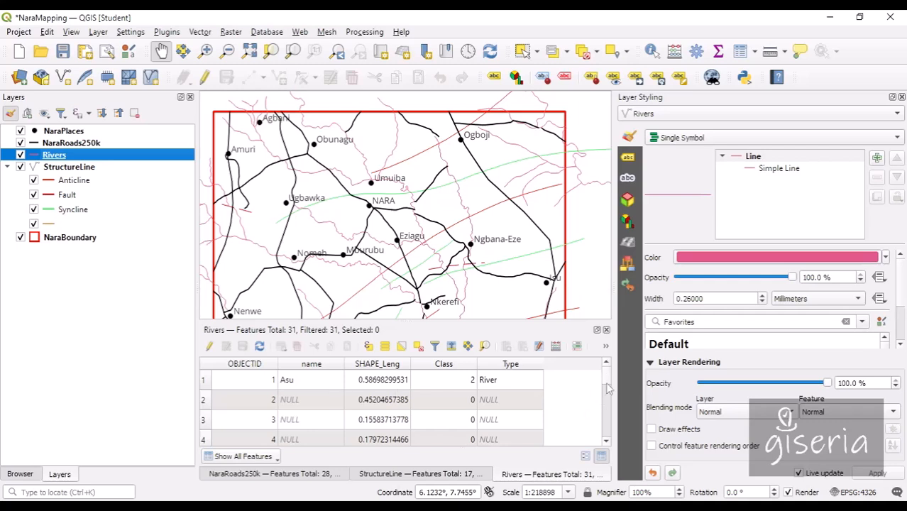
{"action": "mouse_move", "coordinate": [606, 377]}
{"action": "left_mouse_down"}
{"action": "mouse_move", "coordinate": [606, 430]}
{"action": "mouse_move", "coordinate": [604, 365]}
{"action": "left_mouse_up"}
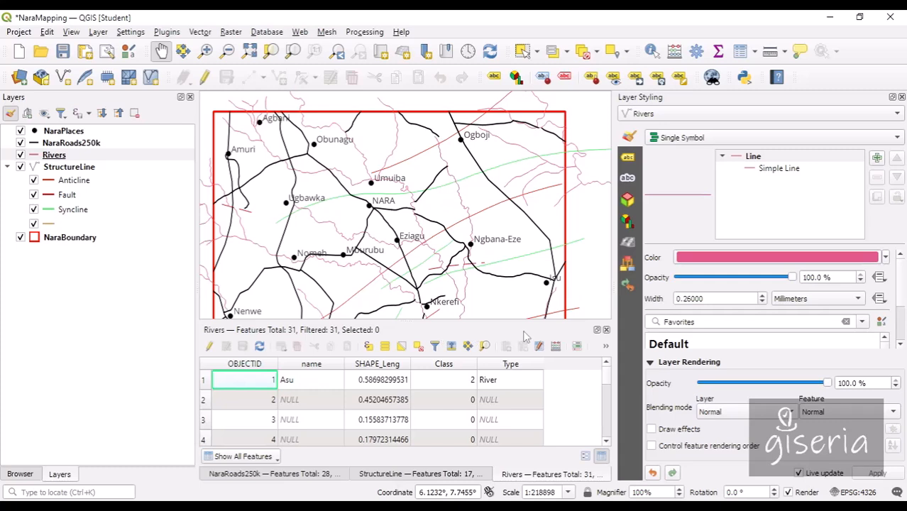
Keep Rivers as Single Symbol and set its line color to the darker standard blue
{"action": "left_click", "coordinate": [698, 138]}
{"action": "left_click", "coordinate": [698, 139]}
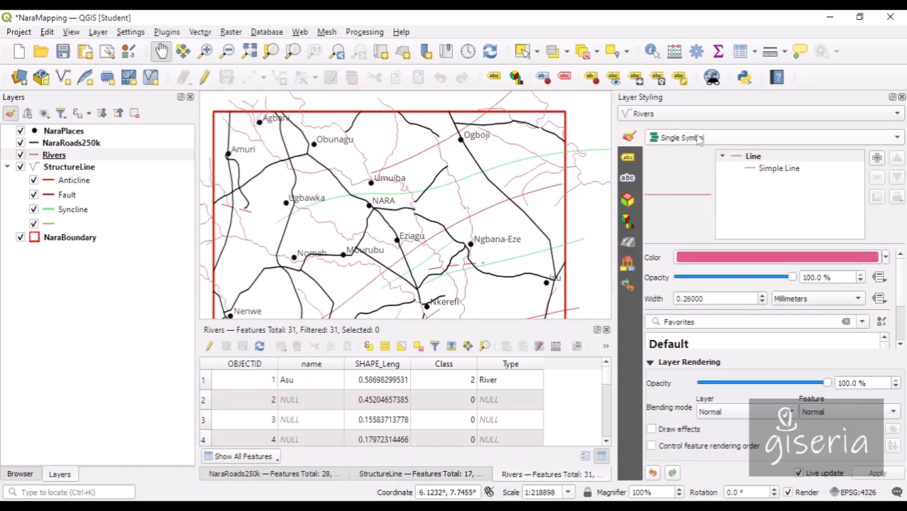
{"action": "left_click", "coordinate": [883, 256]}
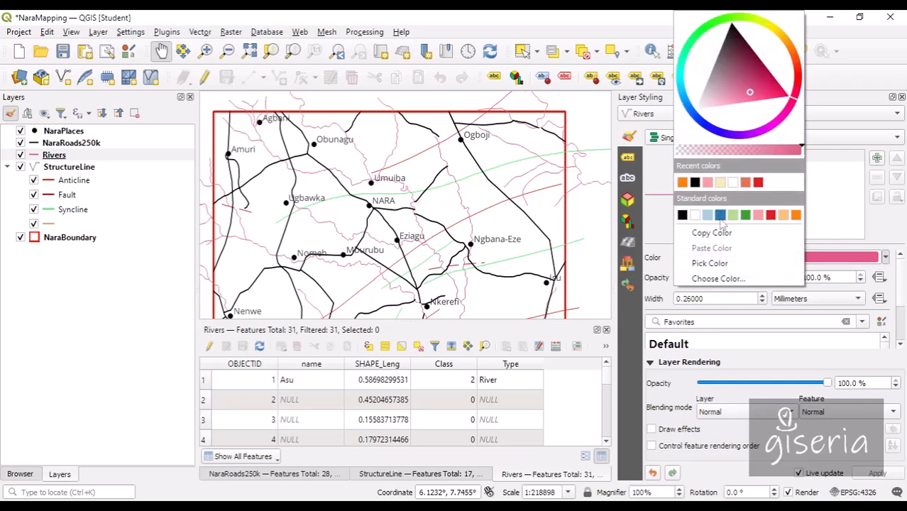
{"action": "left_click", "coordinate": [720, 216]}
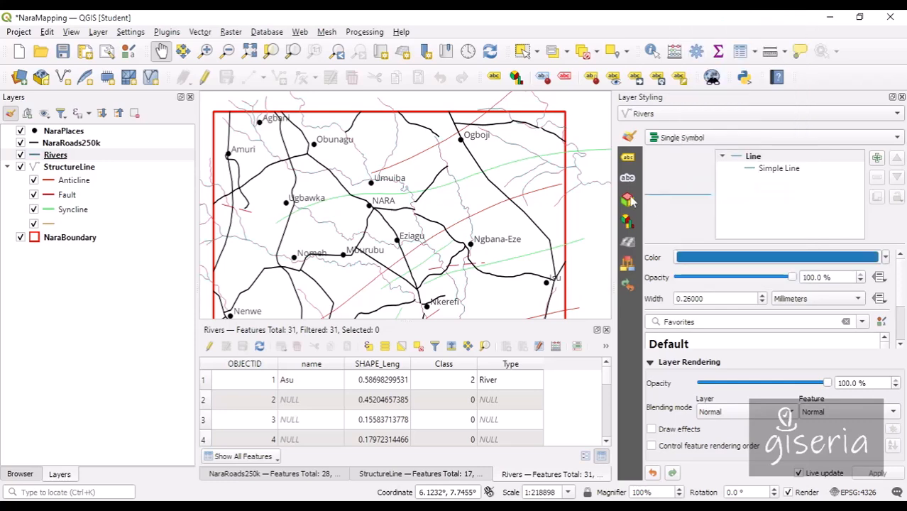
{"action": "left_click_drag", "start_coordinate": [397, 212], "coordinate": [455, 203]}
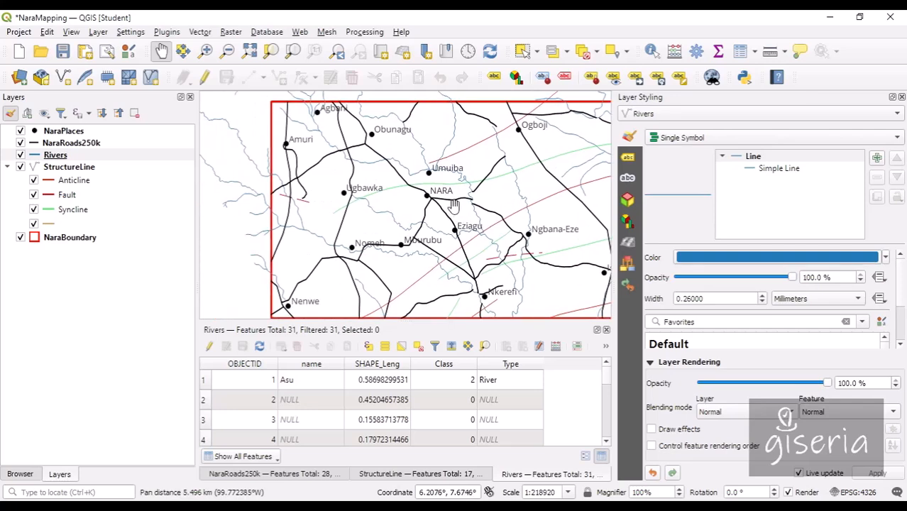
Look over the restyled rivers across the Nara map area and save the NaraMapping project
{"action": "left_click_drag", "start_coordinate": [444, 273], "coordinate": [368, 209]}
{"action": "left_click_drag", "start_coordinate": [379, 170], "coordinate": [441, 240]}
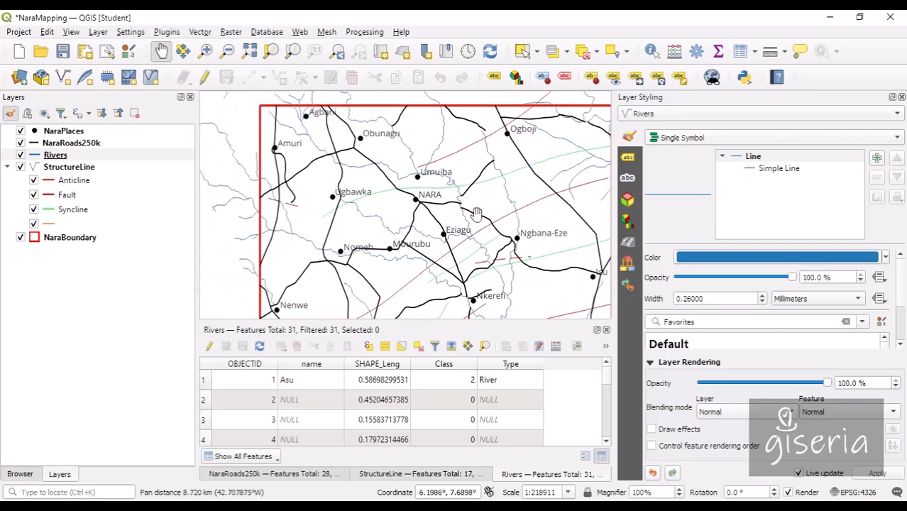
{"action": "left_click_drag", "start_coordinate": [479, 213], "coordinate": [412, 215]}
{"action": "left_click_drag", "start_coordinate": [445, 205], "coordinate": [449, 226]}
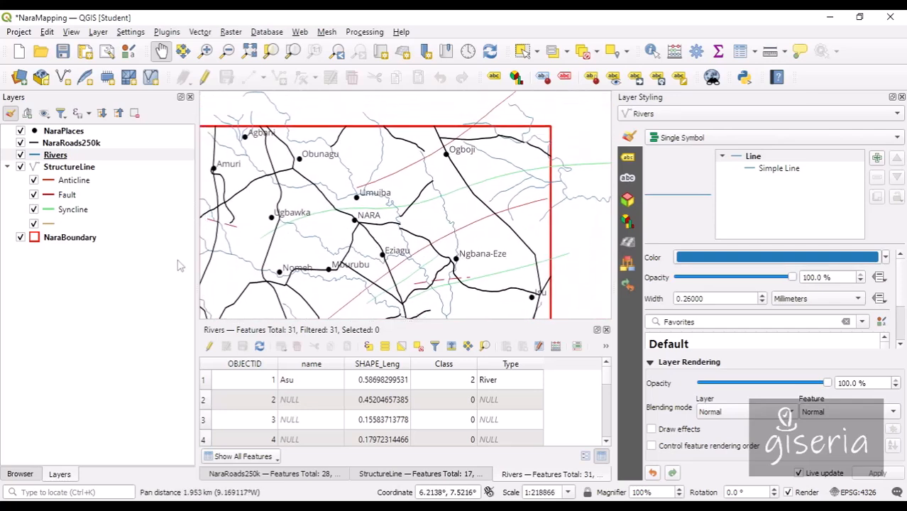
{"action": "left_click", "coordinate": [63, 52]}
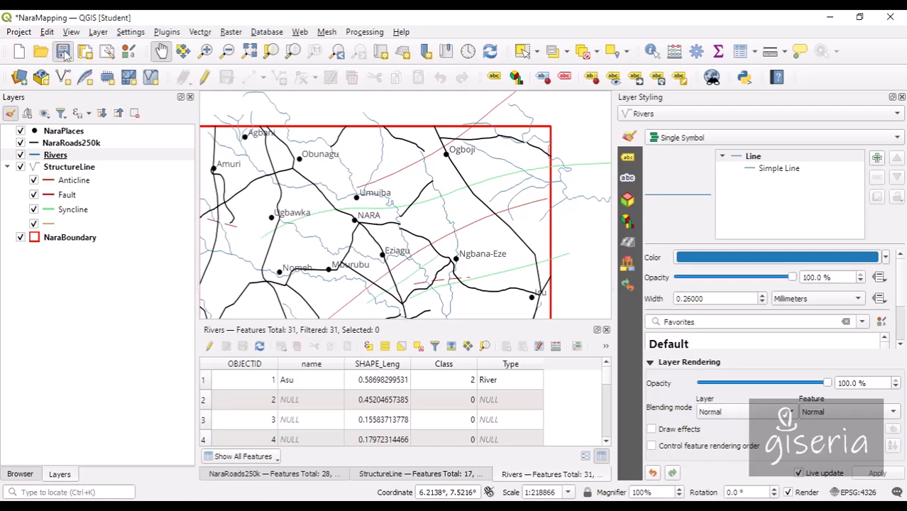
Check the shp data folders in the file browser, return to the layer list and bring the whole Nara boundary into view
{"action": "left_click", "coordinate": [20, 474]}
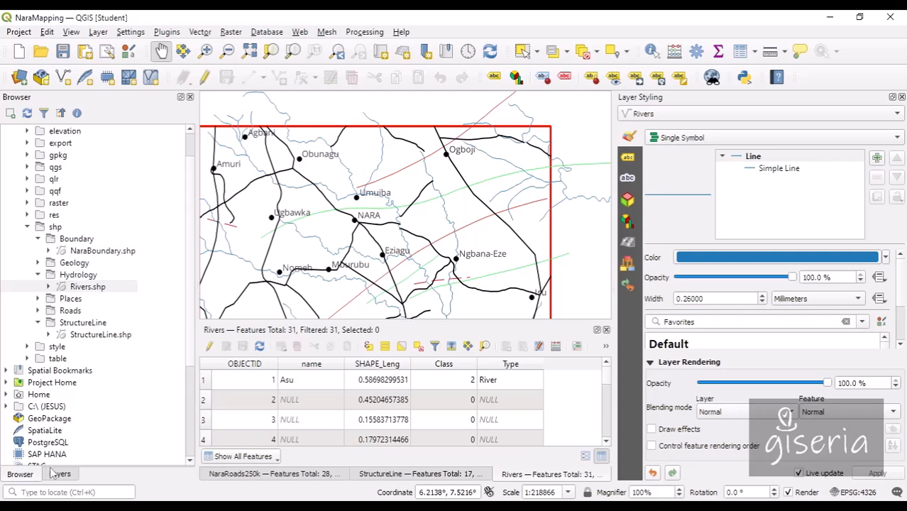
{"action": "left_click", "coordinate": [58, 474]}
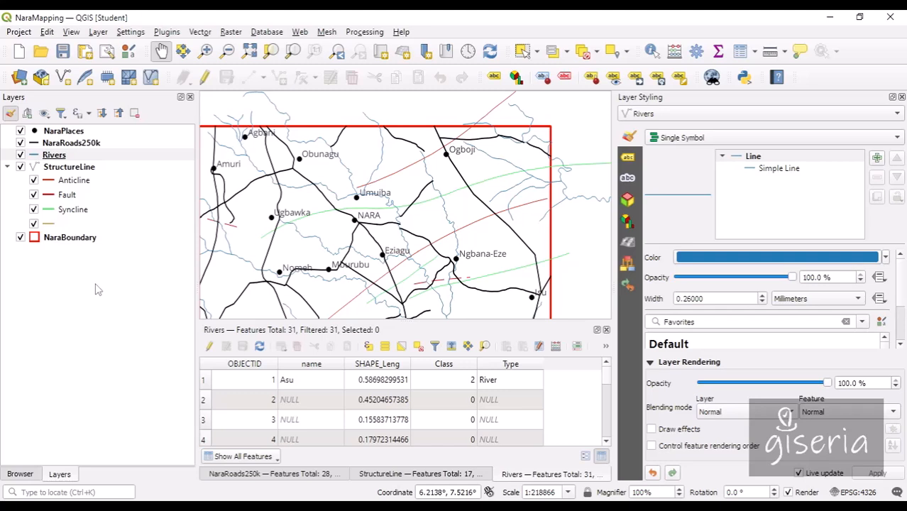
{"action": "left_click_drag", "start_coordinate": [228, 235], "coordinate": [263, 205]}
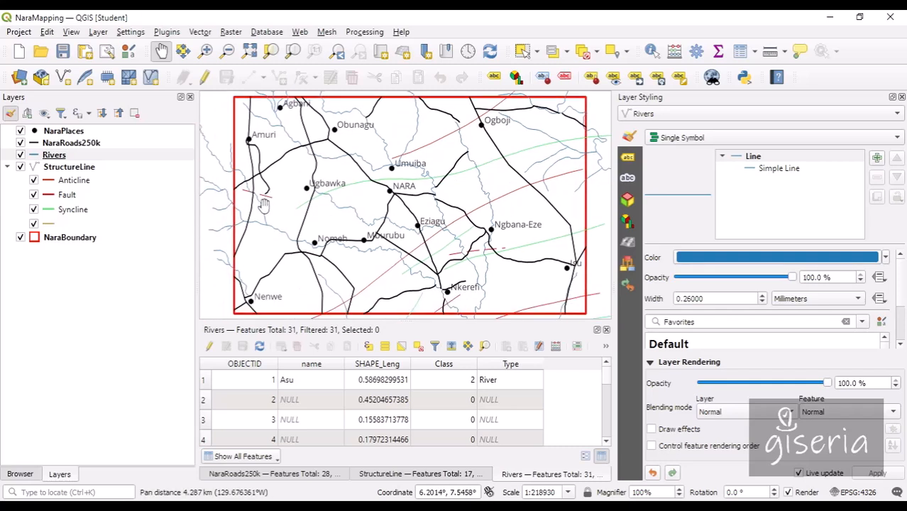